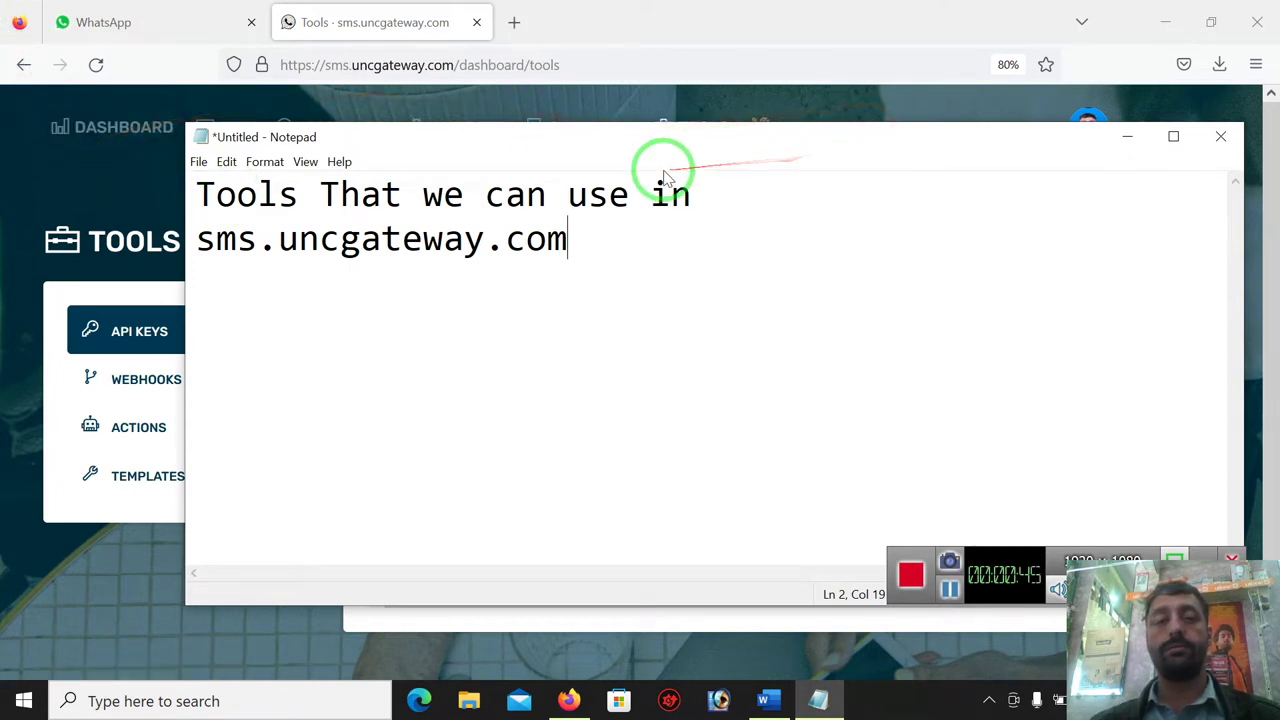
Step: Bring the browser forward and log out through the account menu at top right
click(128, 200)
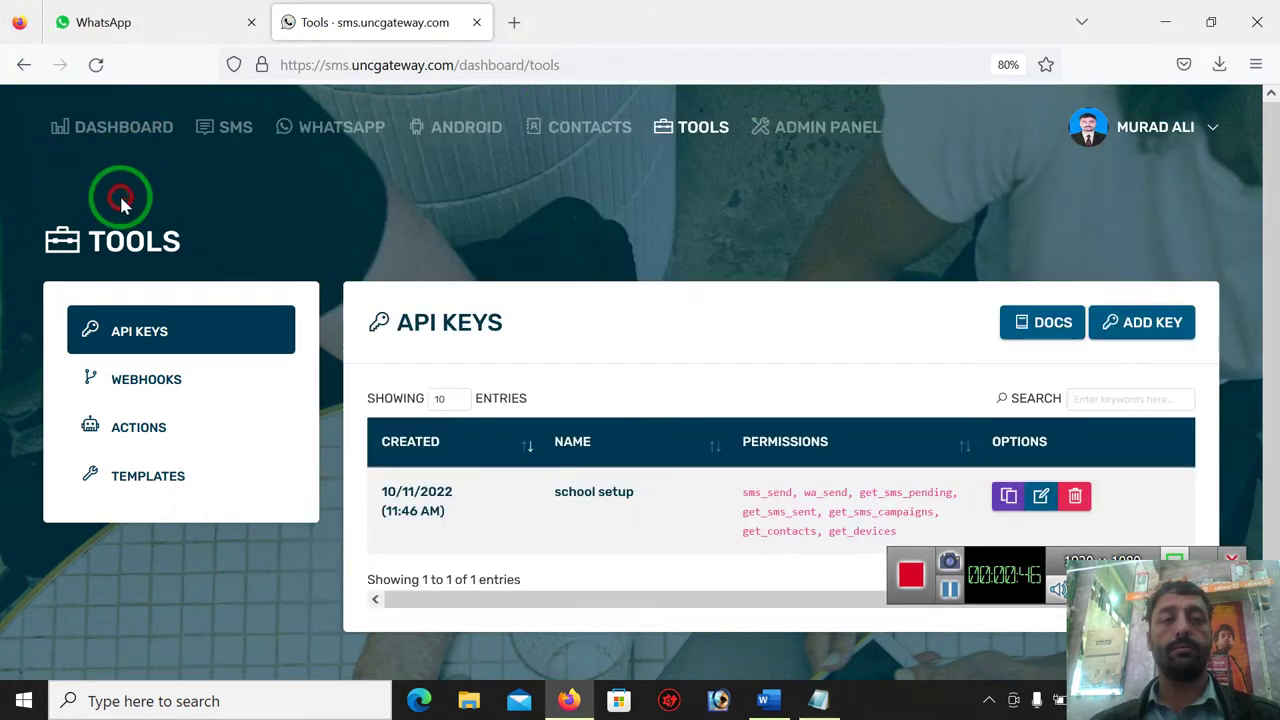
click(1212, 130)
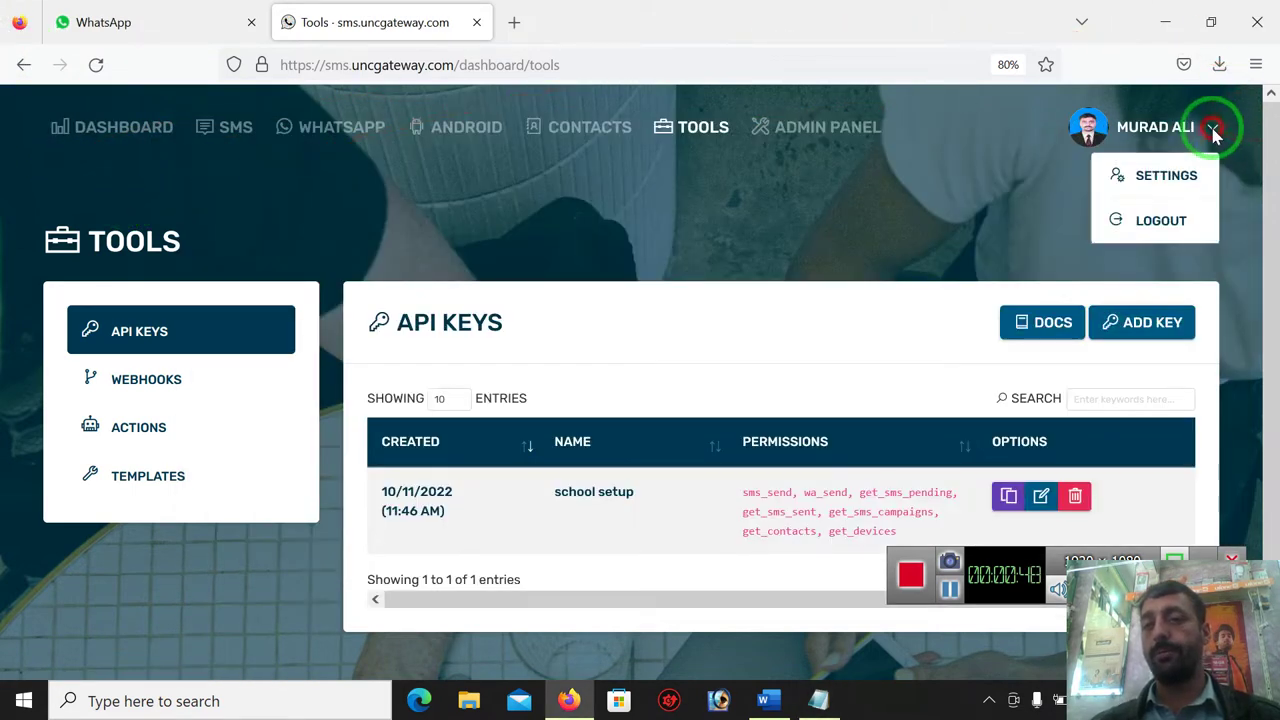
click(1160, 220)
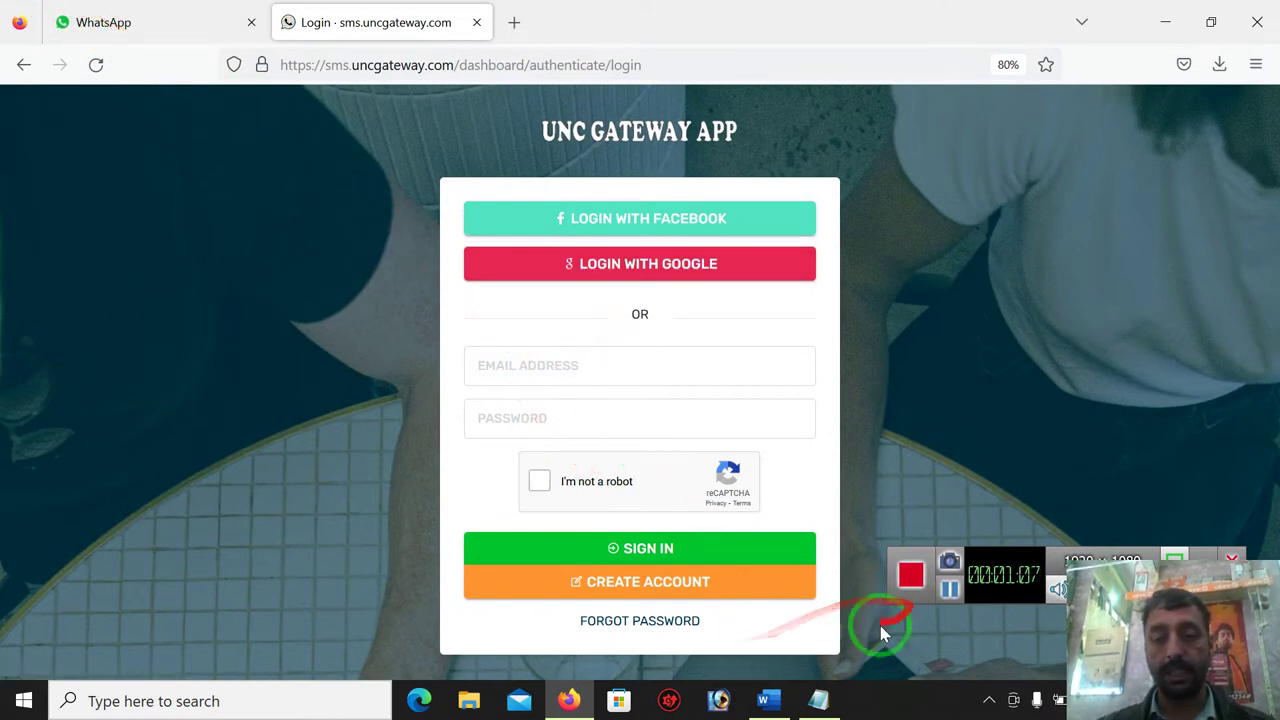
Step: Tick the reCAPTCHA box, sign in with the entered credentials and go to the dashboard
click(949, 594)
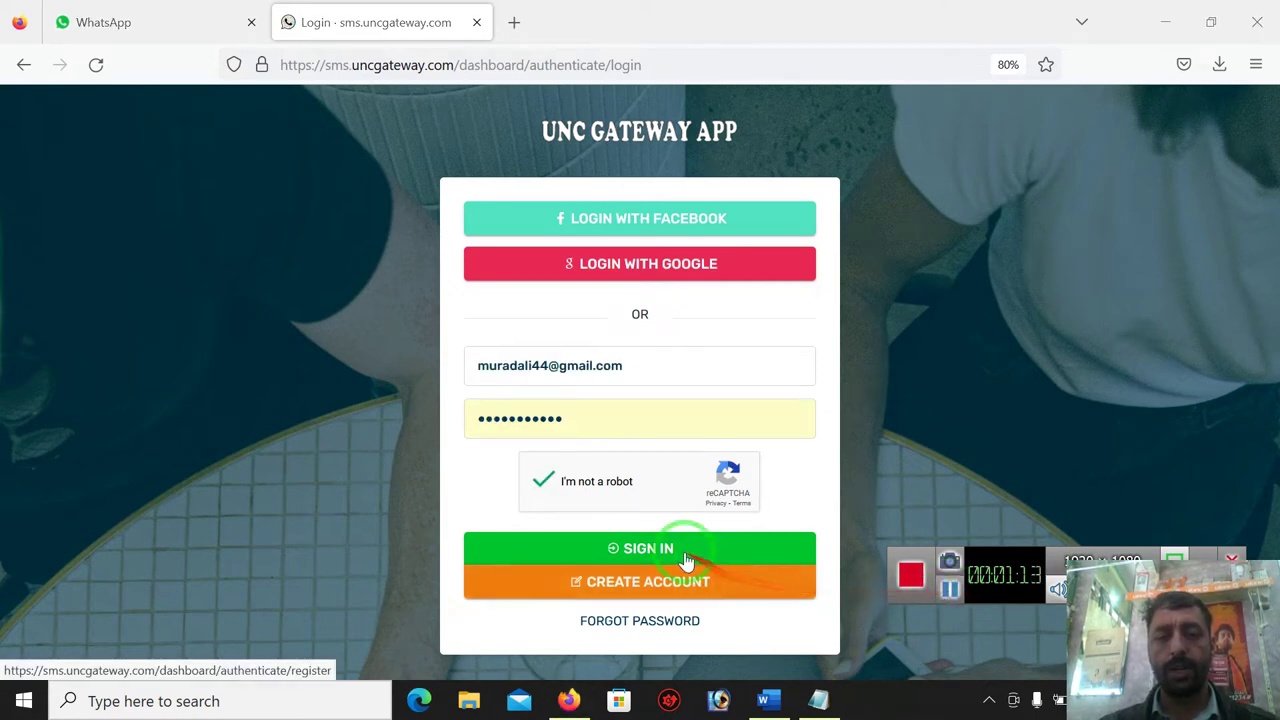
click(614, 547)
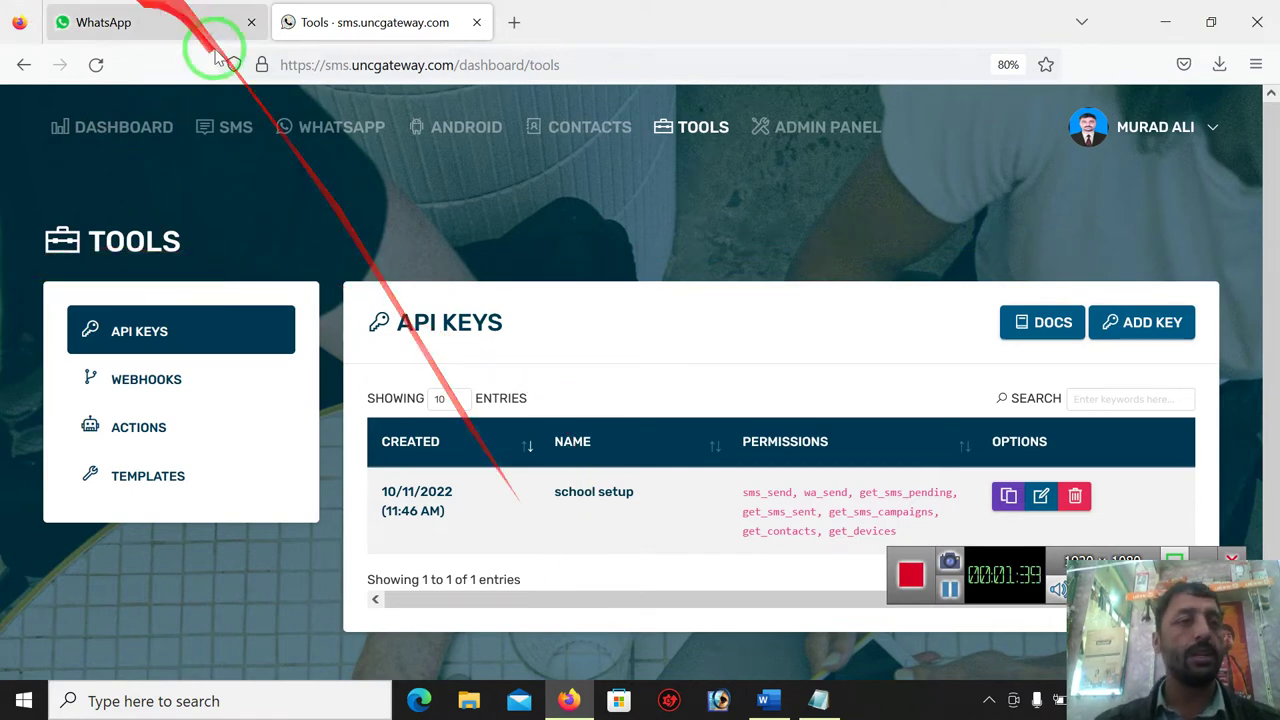
click(140, 130)
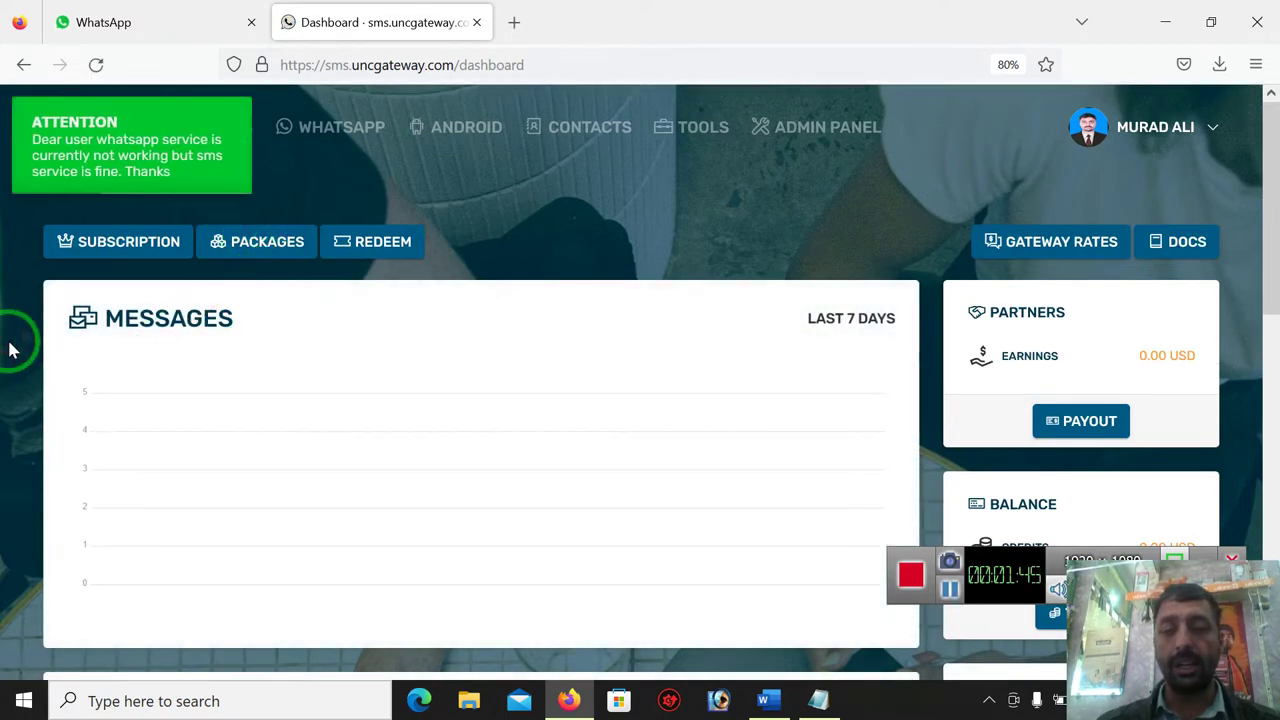
Step: Scroll through the dashboard charts and highlight the Events chart's LAST 7 DAYS label
scroll(10, 349, down, 3)
scroll(10, 349, down, 4)
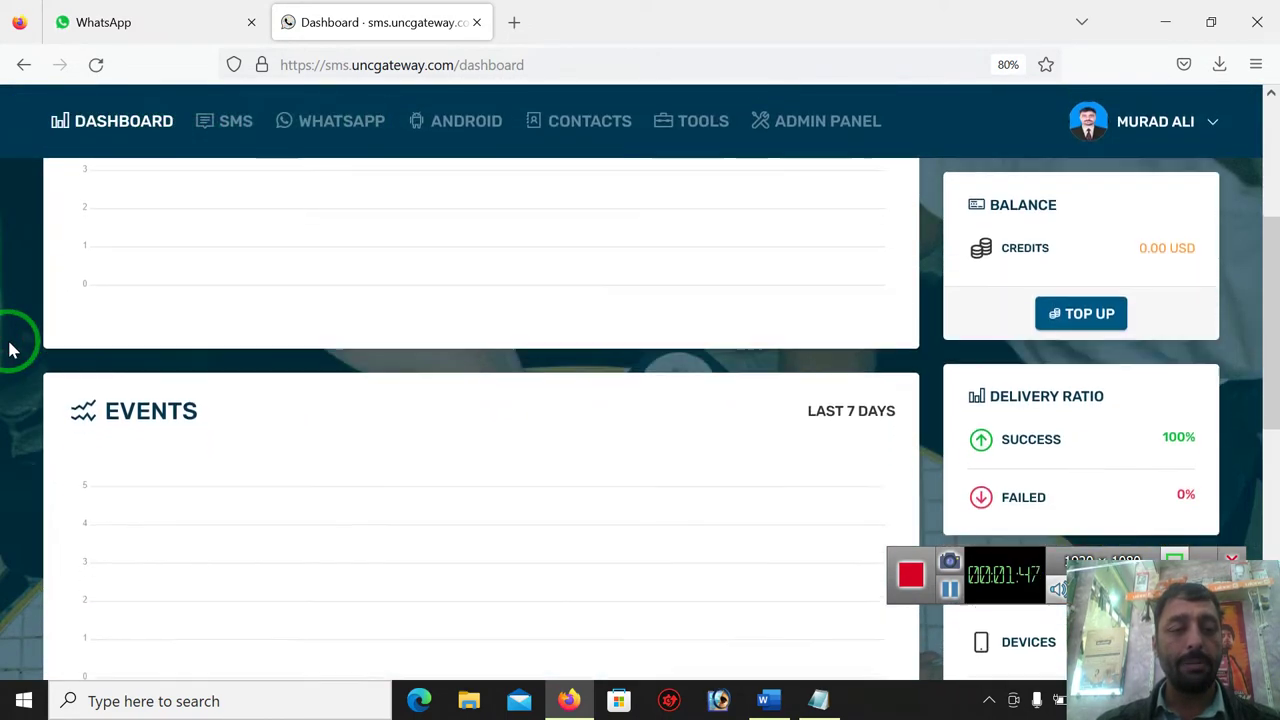
scroll(10, 349, down, 5)
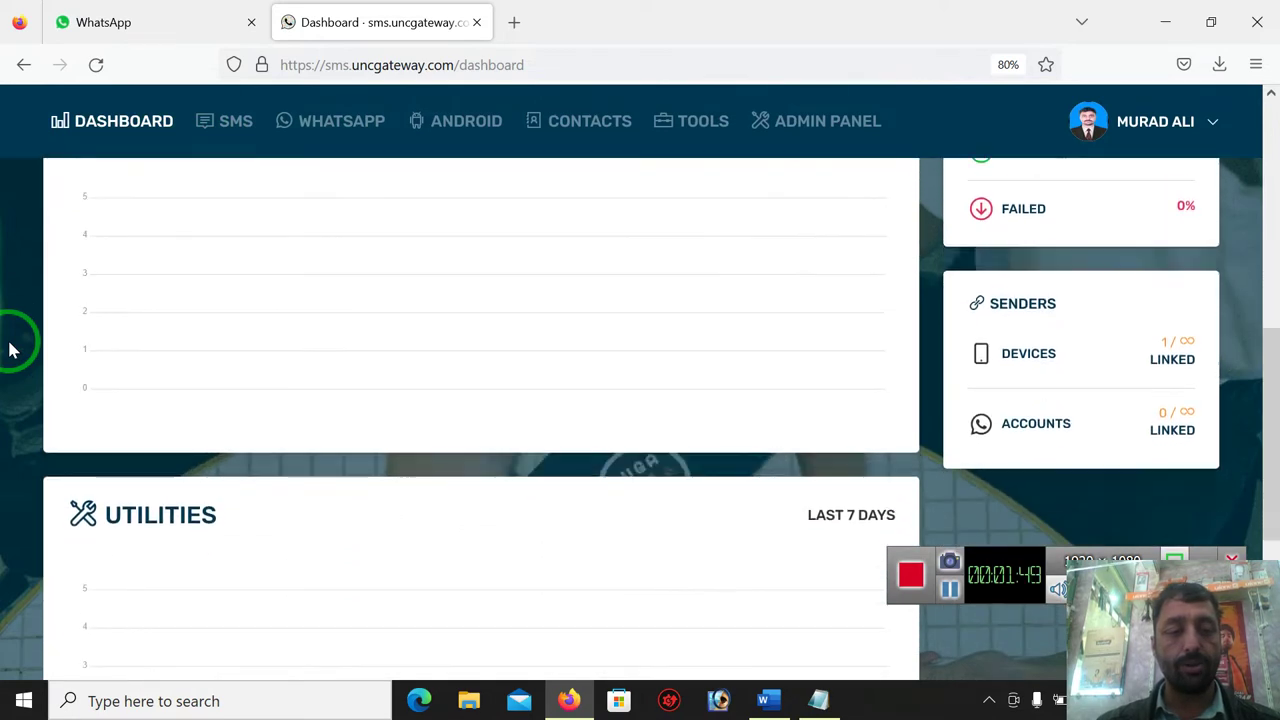
scroll(10, 349, up, 3)
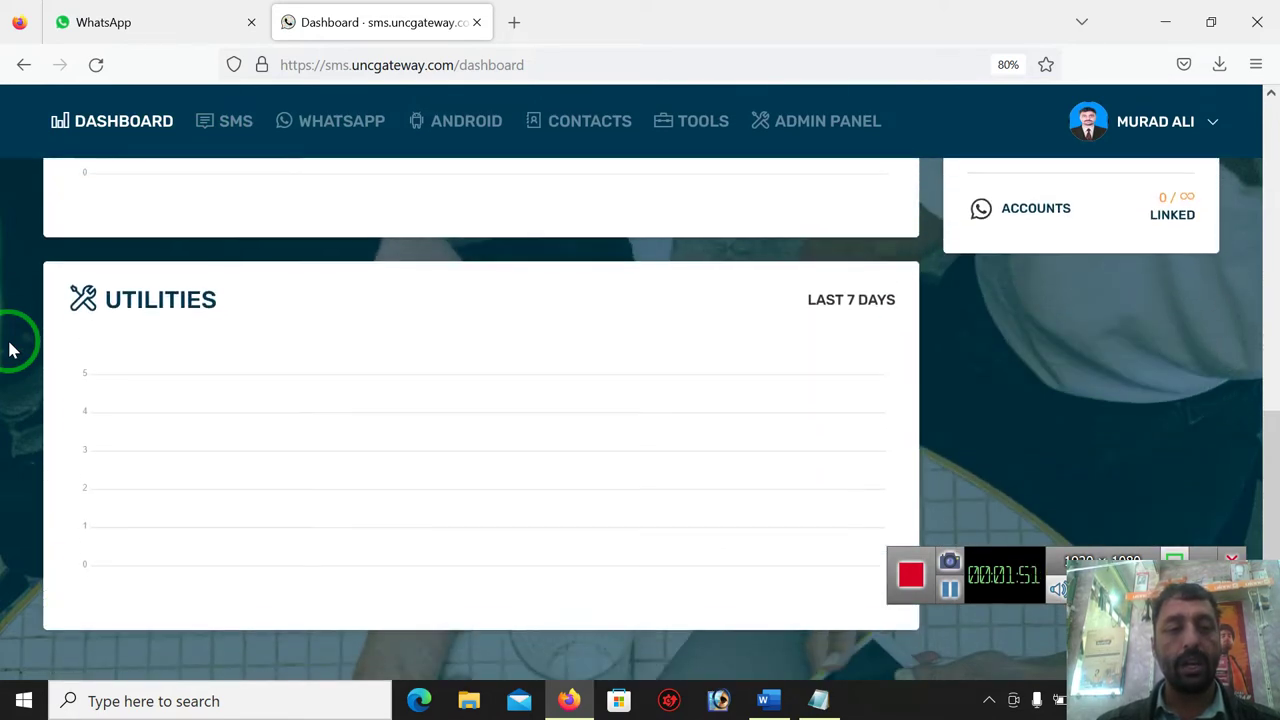
scroll(10, 349, up, 4)
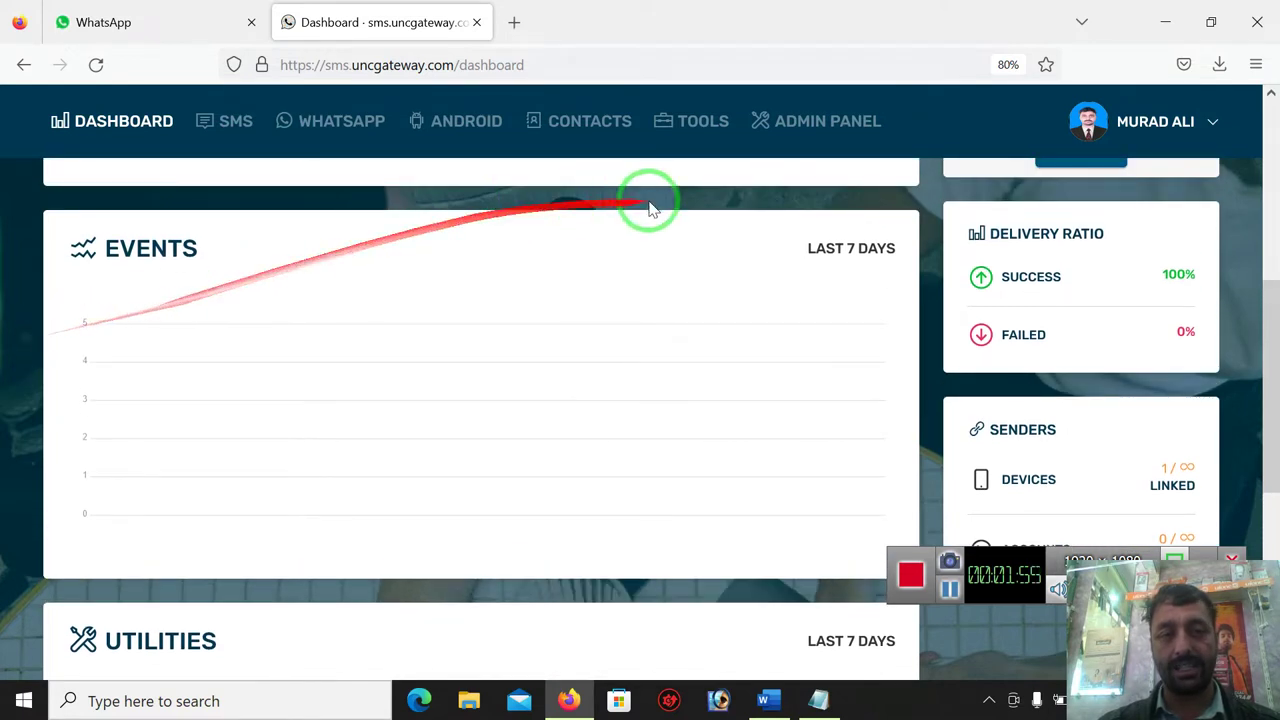
click(838, 250)
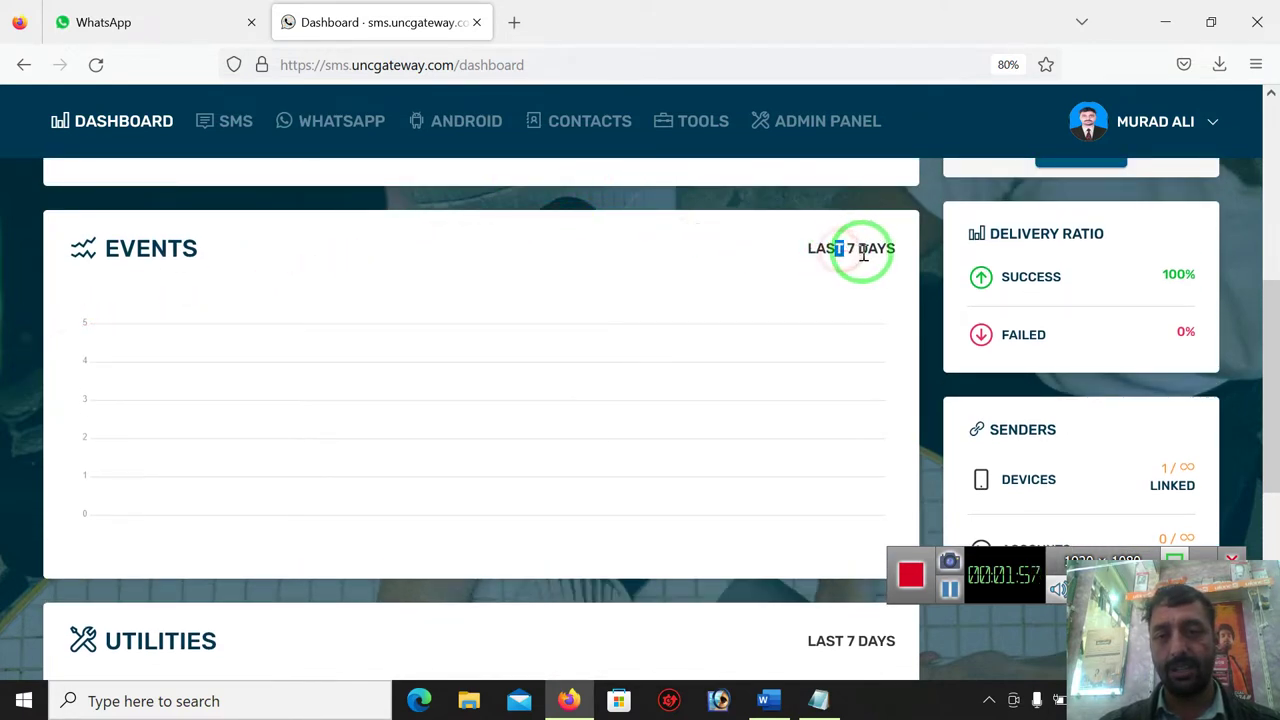
drag(857, 249, 835, 248)
click(790, 220)
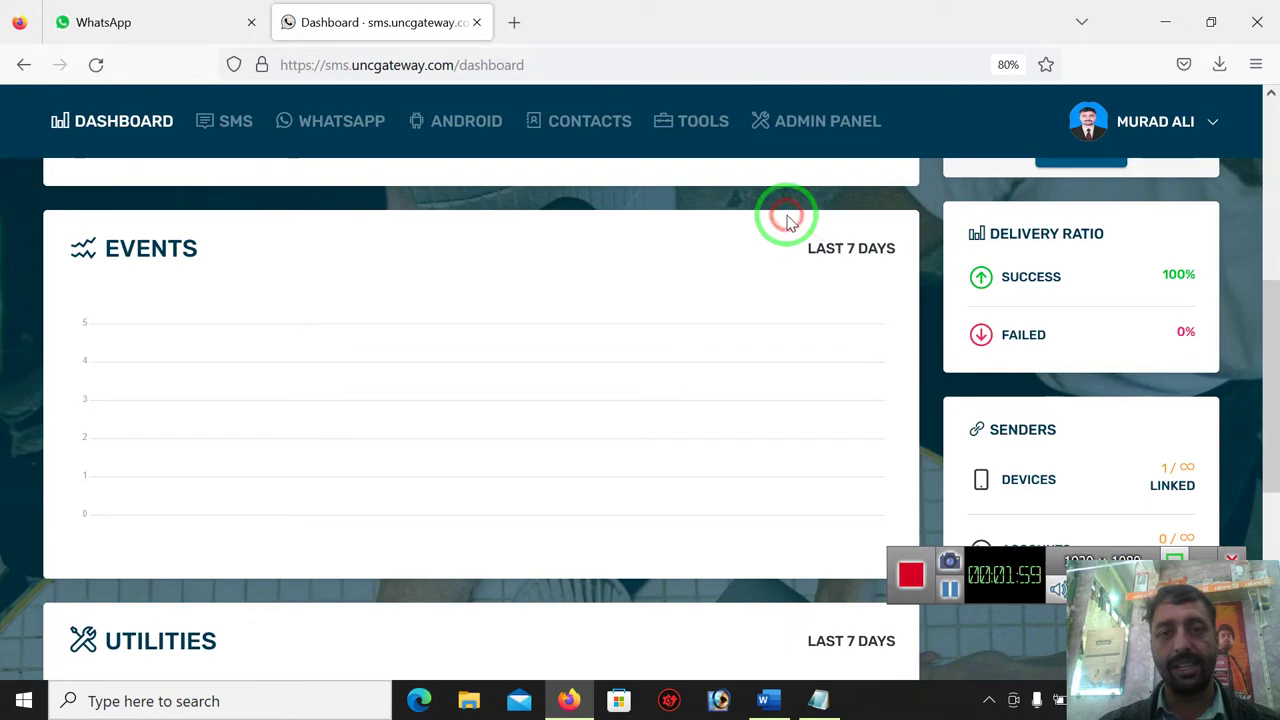
Step: Return to the top of the dashboard and bring up the voucher Redeem dialog
scroll(788, 222, up, 3)
scroll(788, 222, up, 3)
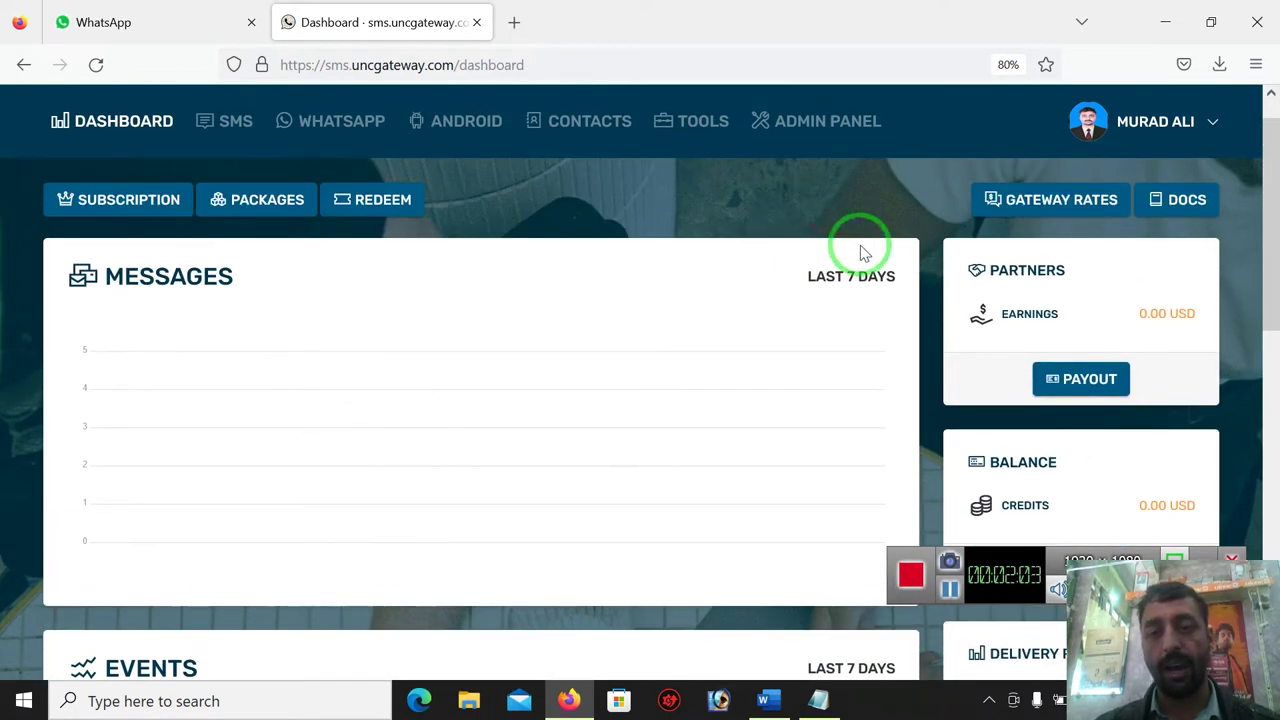
scroll(860, 250, up, 1)
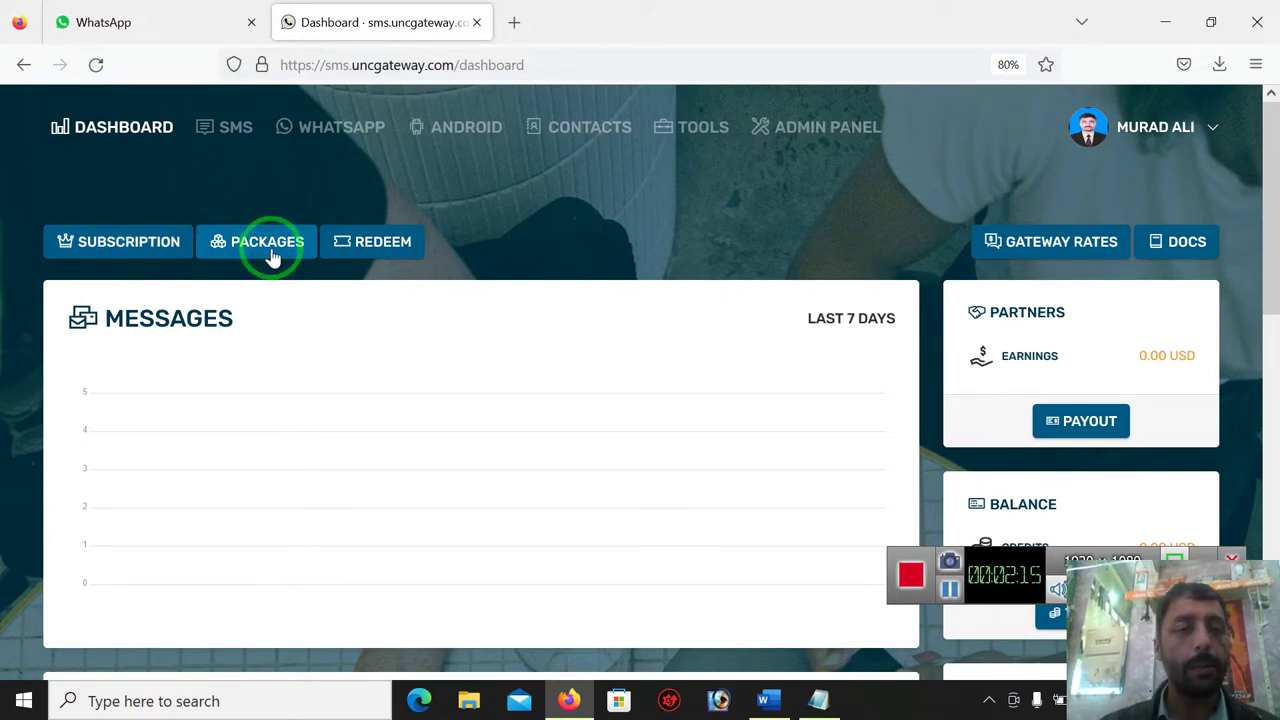
click(392, 258)
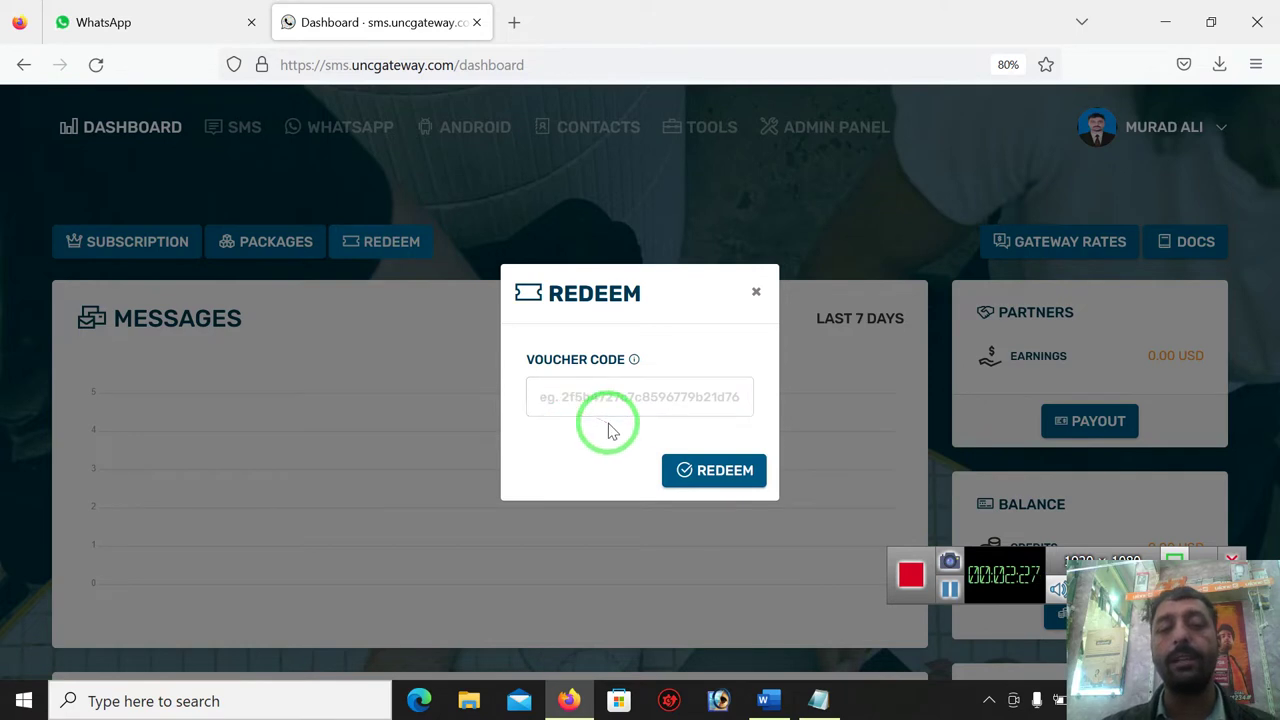
click(755, 295)
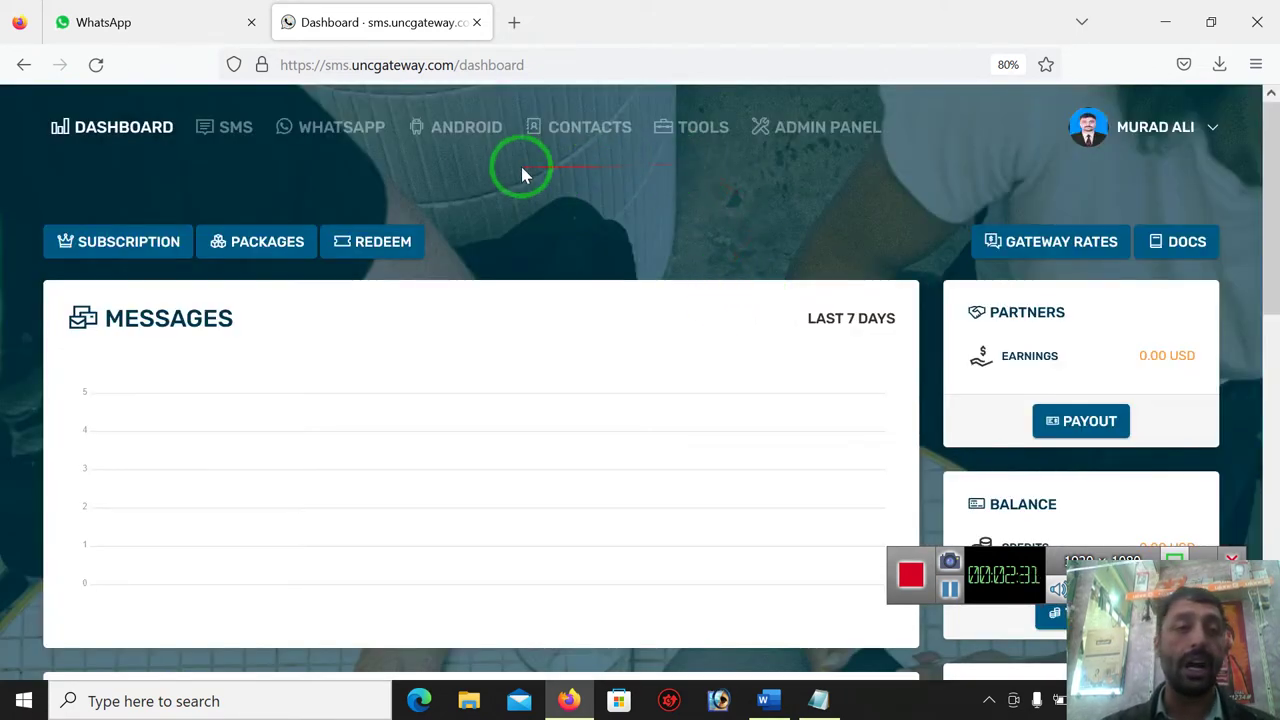
click(228, 136)
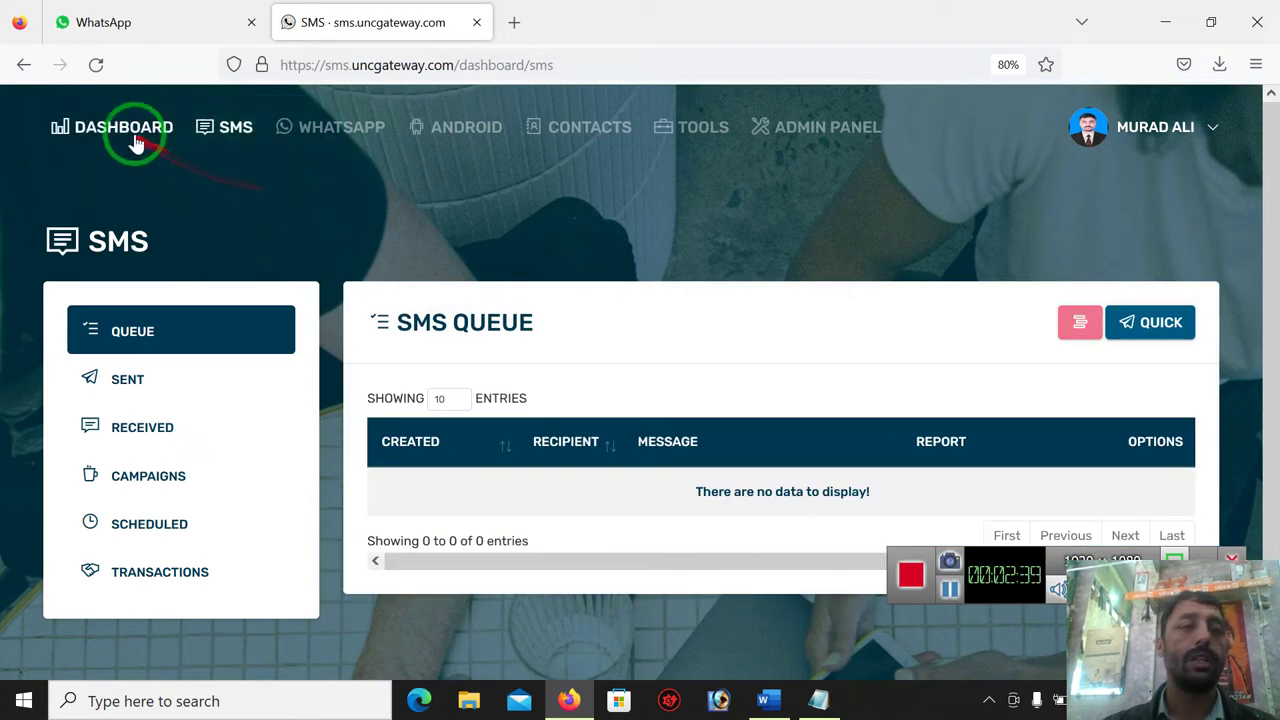
click(114, 127)
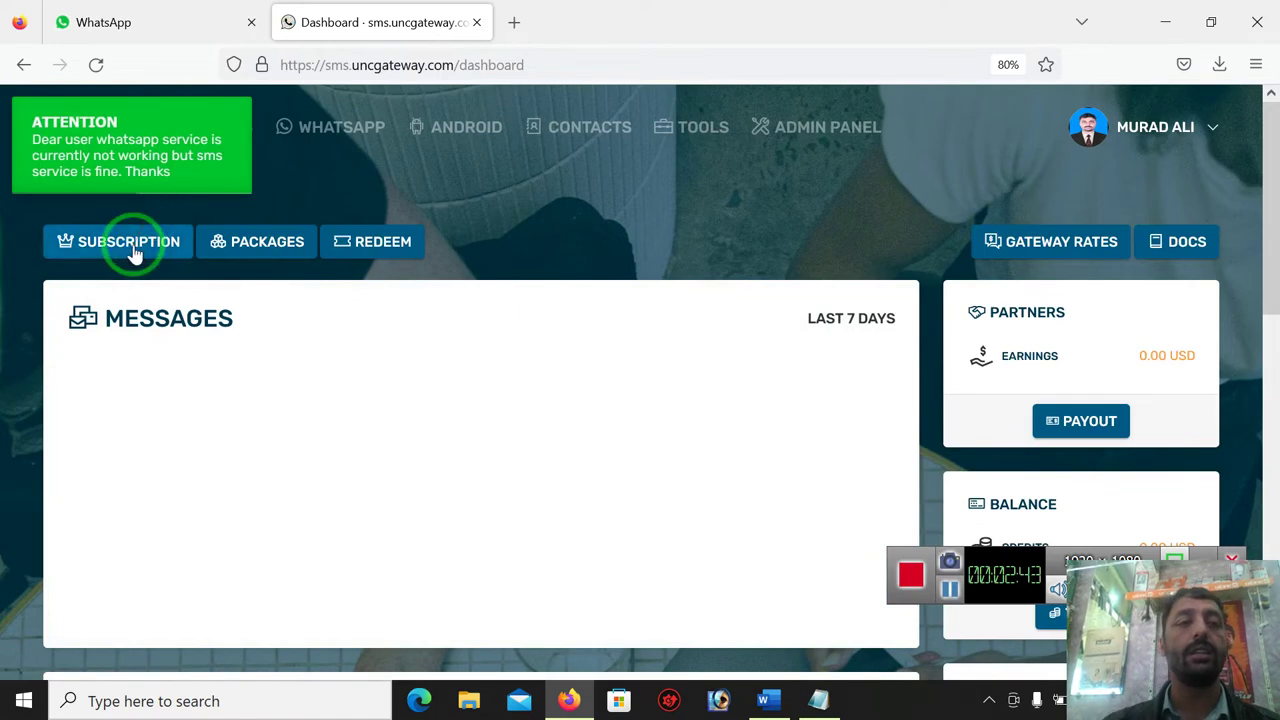
click(135, 252)
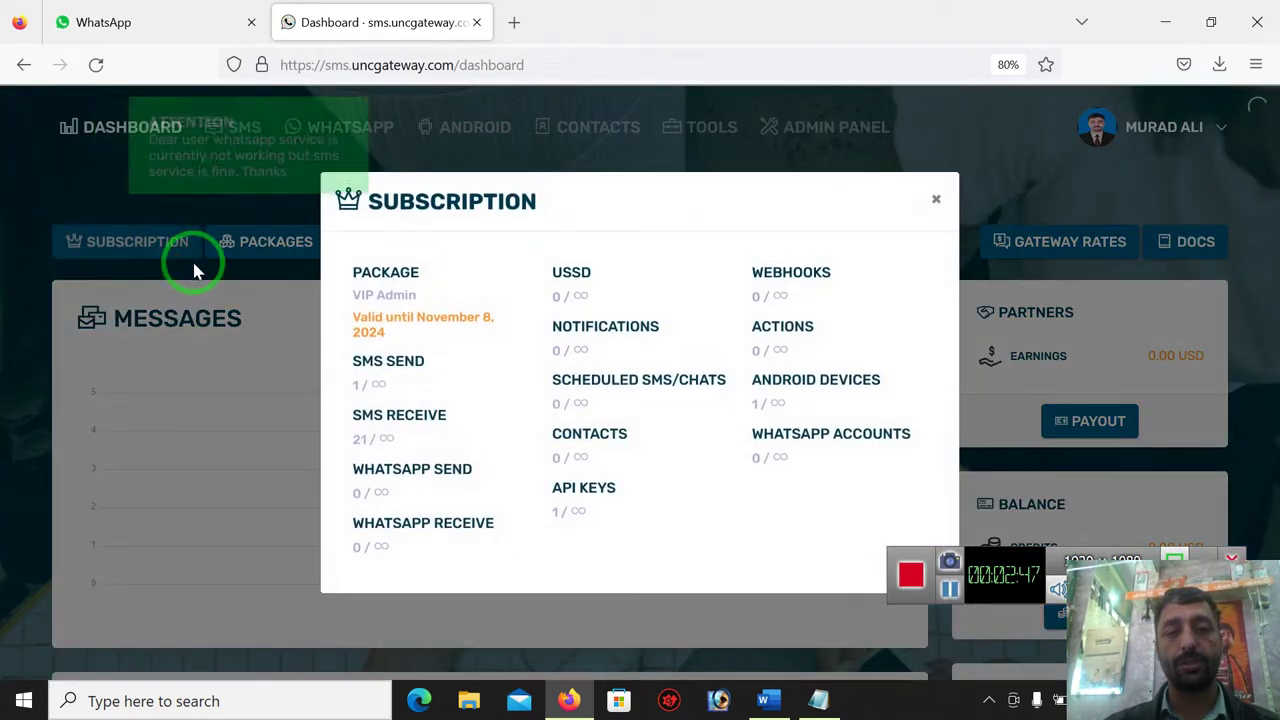
click(936, 199)
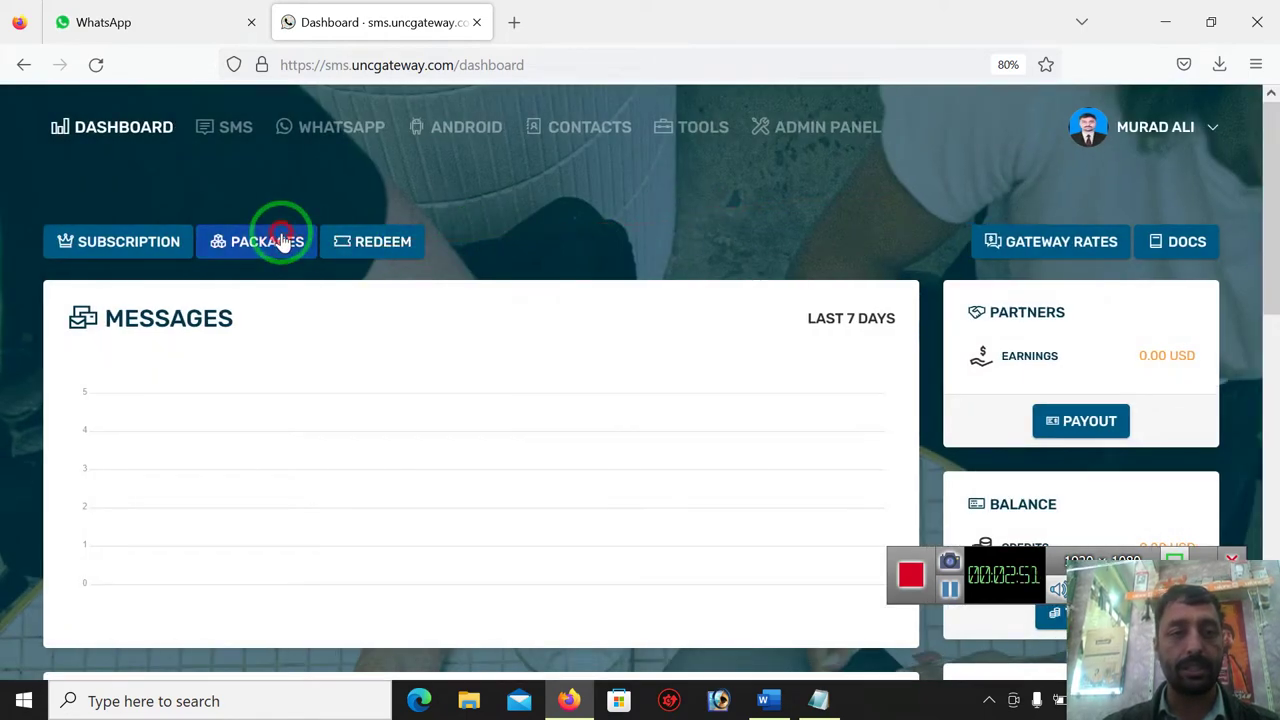
Step: Show the Packages comparison and highlight the Tester plan's FREE FOREVER label and 50 SMS limit
click(284, 241)
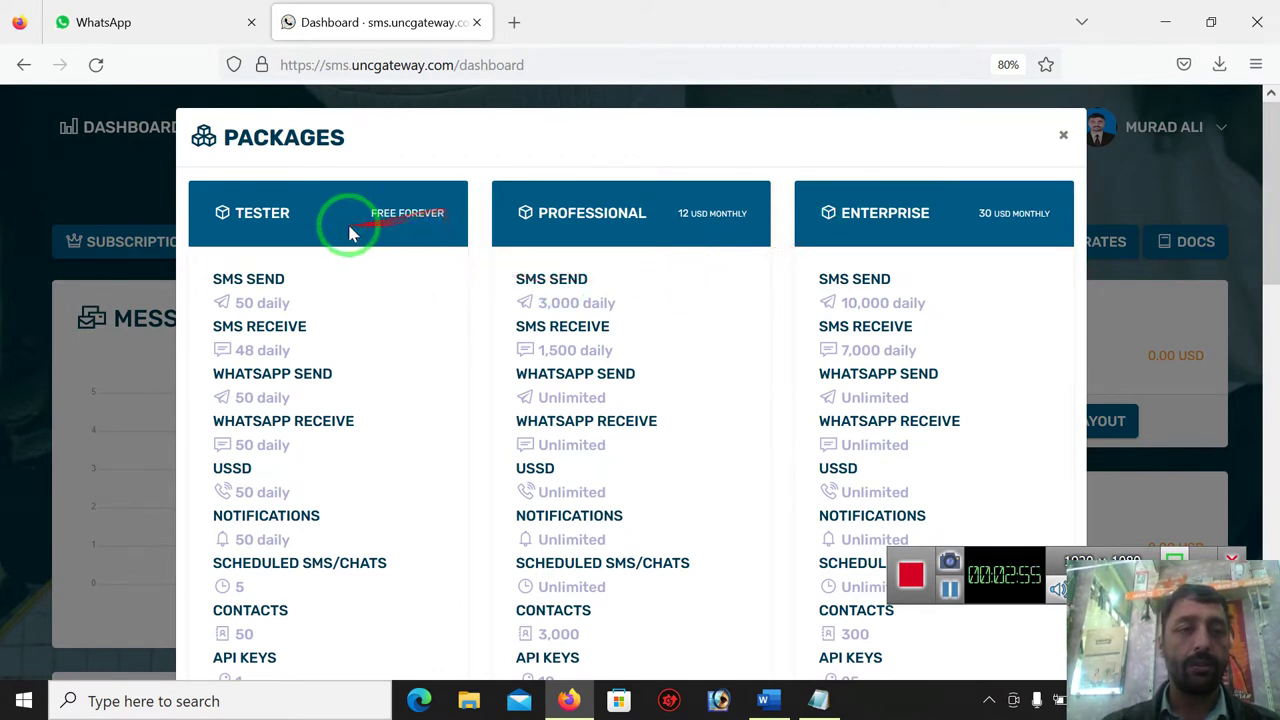
drag(370, 213, 446, 213)
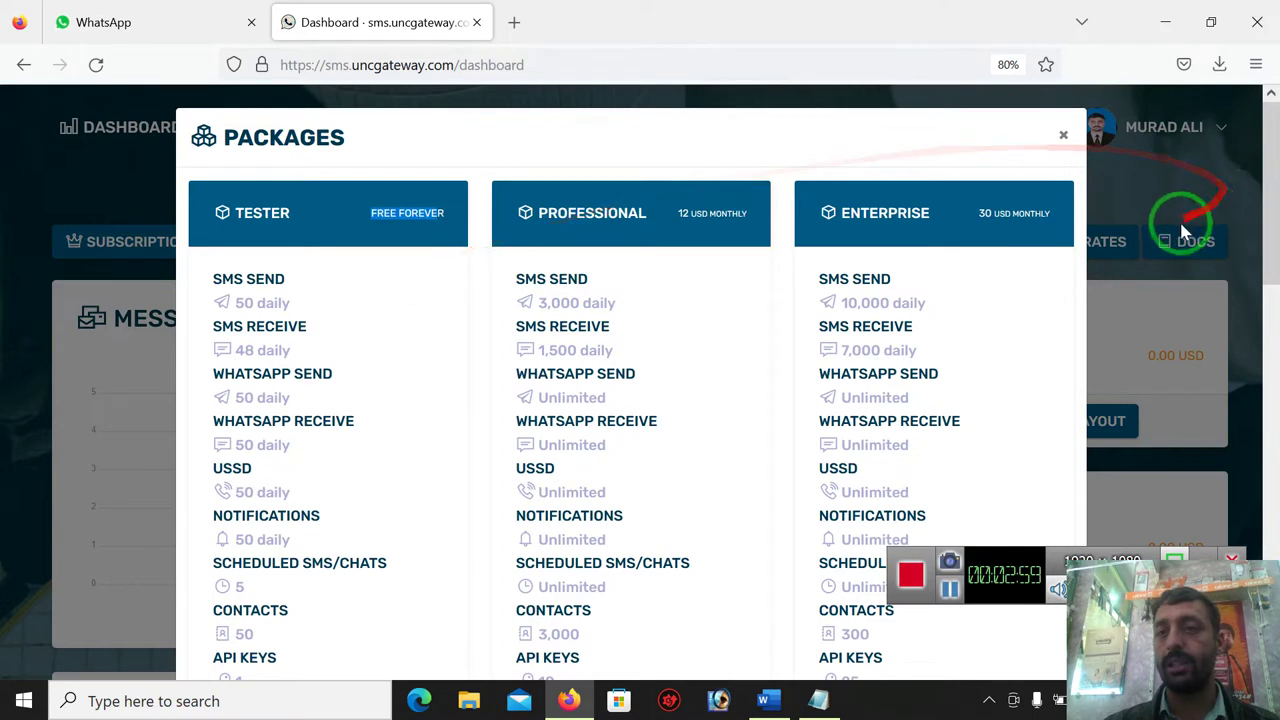
drag(1265, 190, 1276, 284)
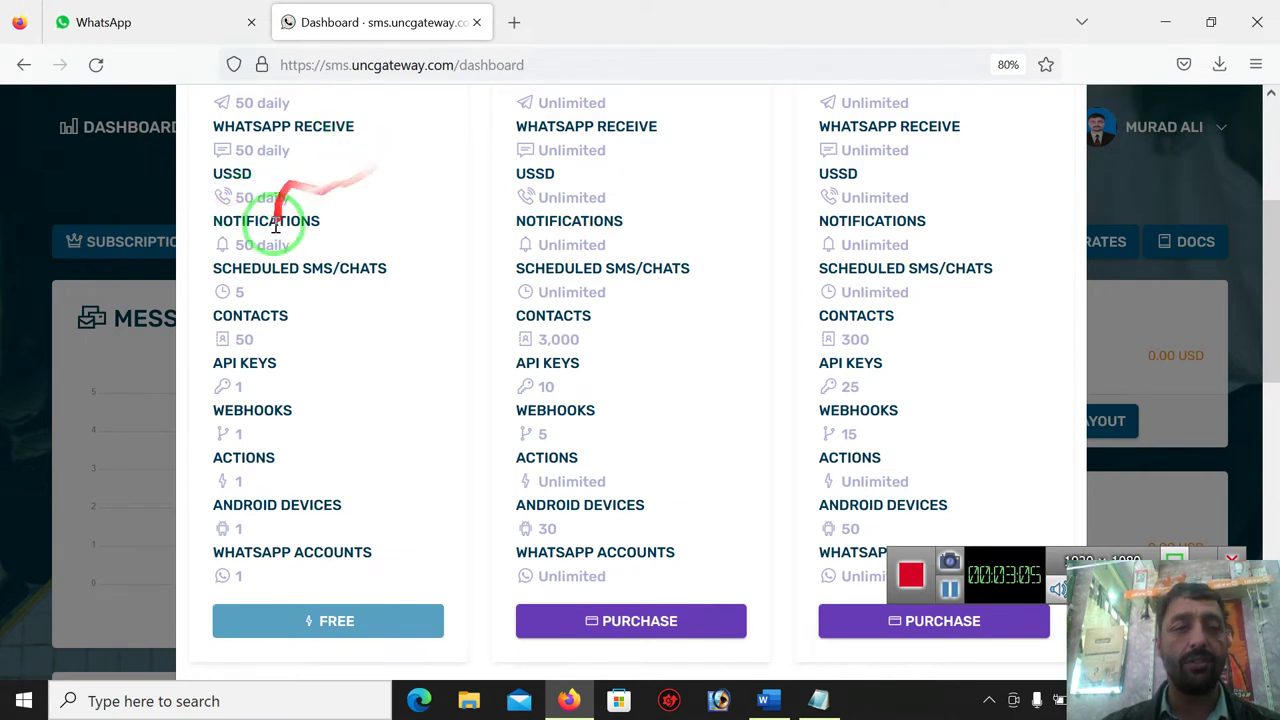
drag(1274, 355, 1272, 286)
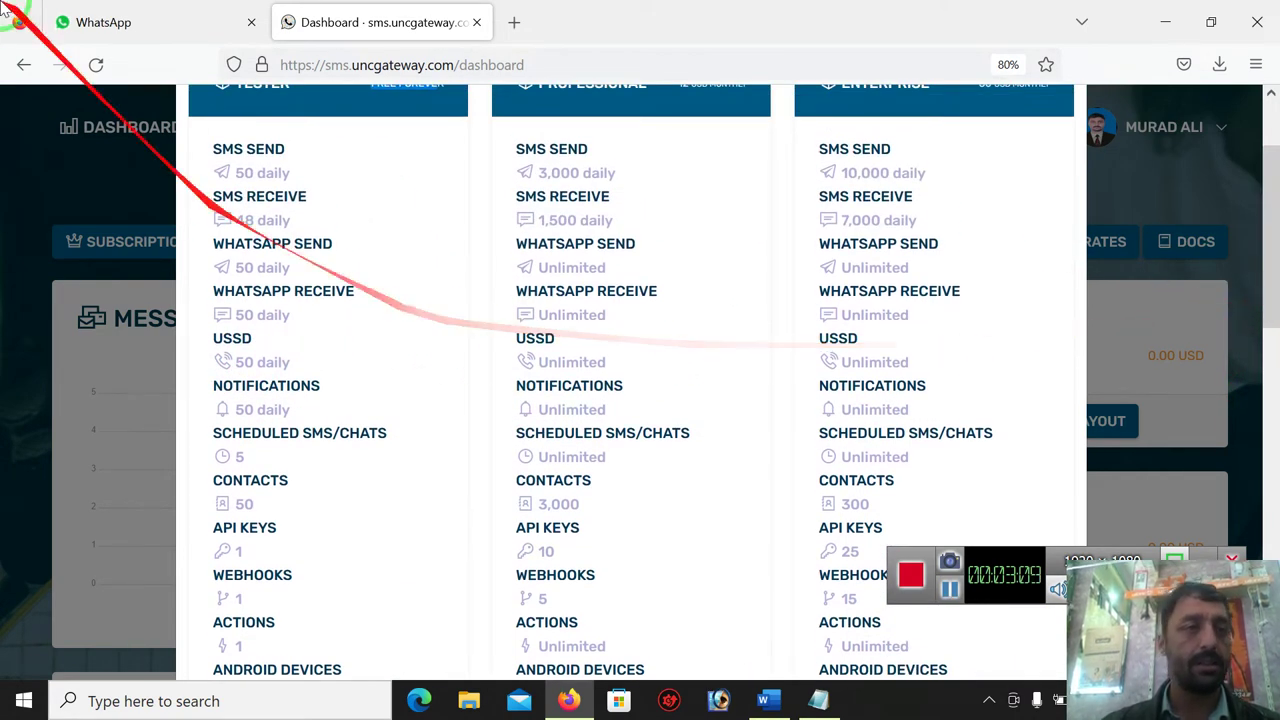
drag(253, 175, 227, 177)
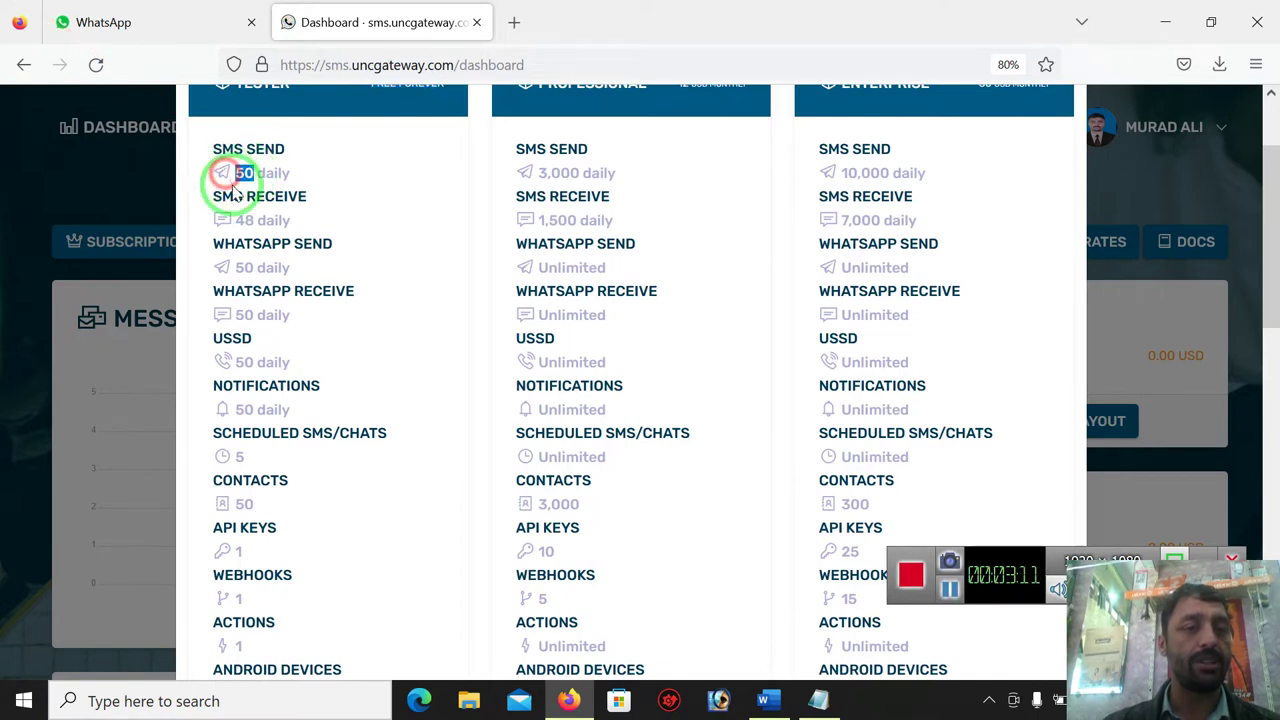
click(265, 550)
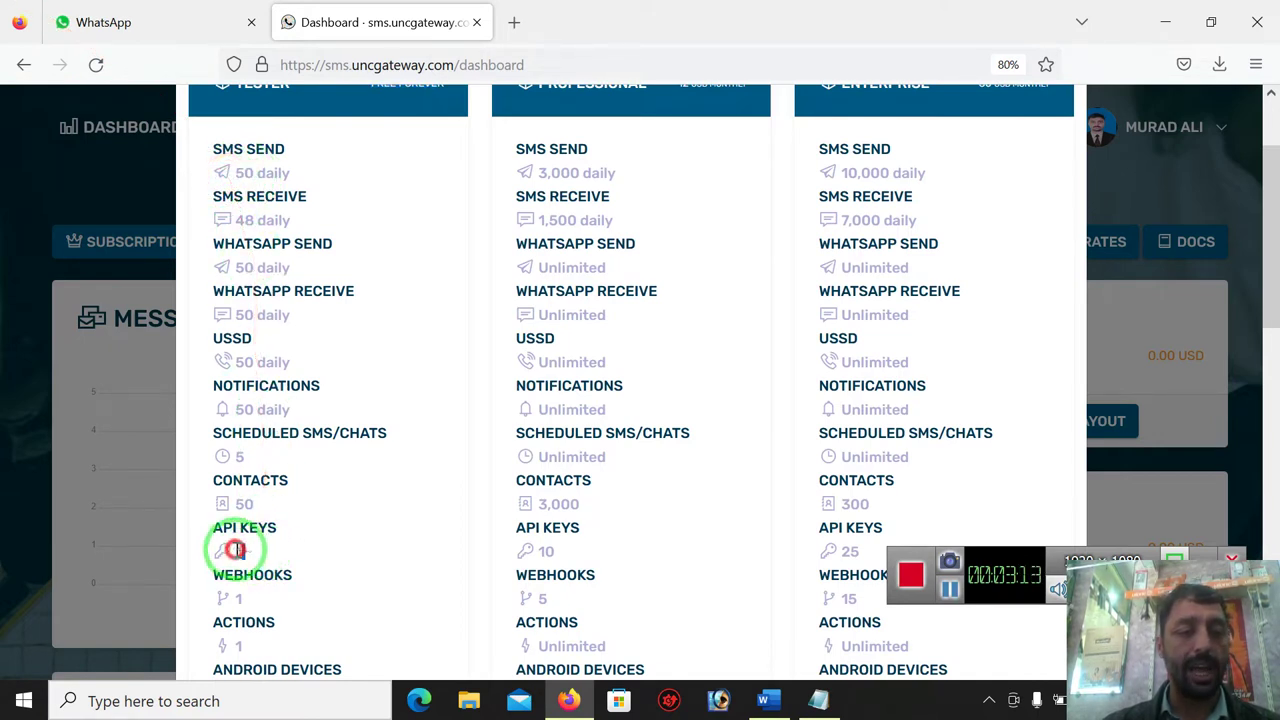
Step: Highlight the Tester webhook limit of 1 and the TESTER name, then close Packages
double_click(238, 597)
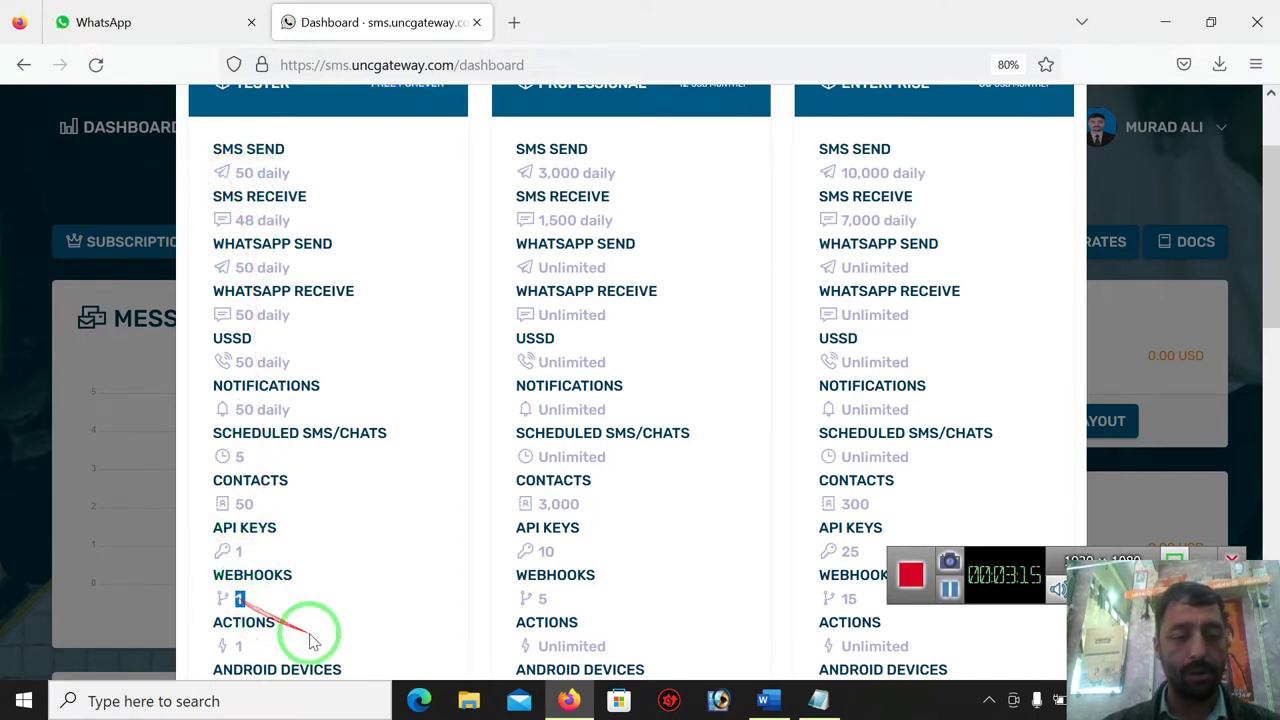
drag(1275, 222, 1271, 292)
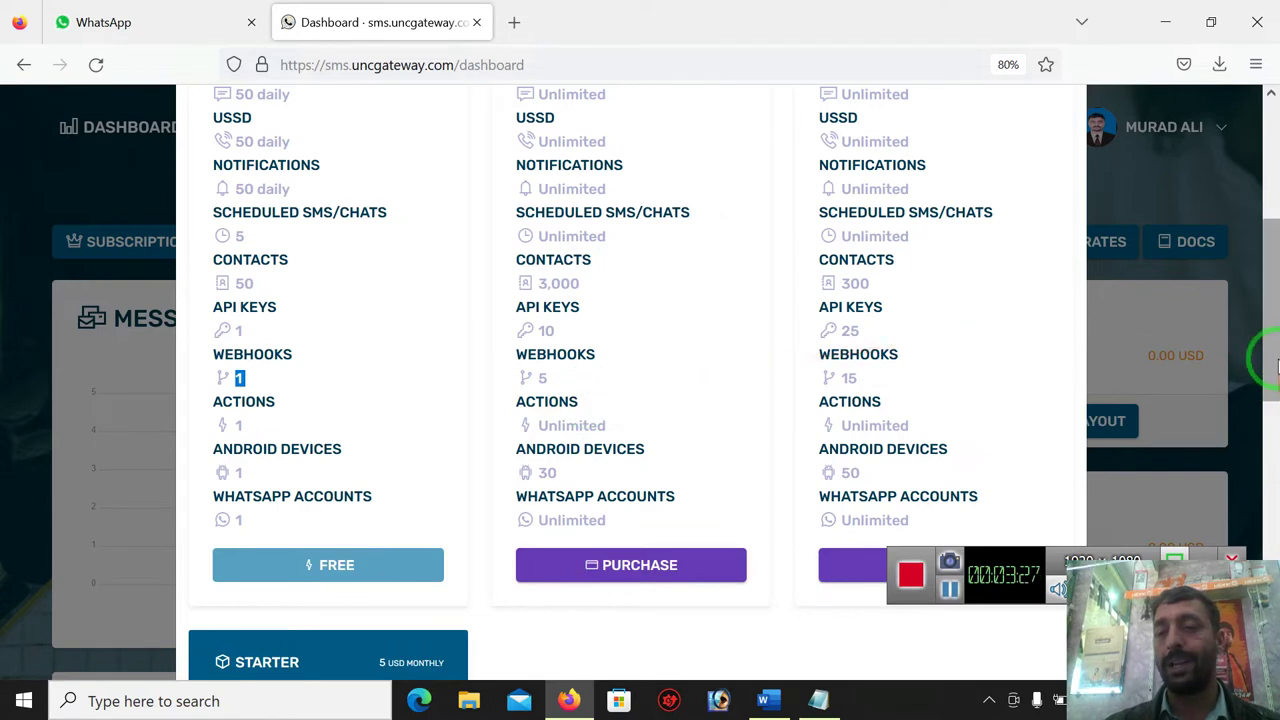
drag(1270, 357, 1276, 241)
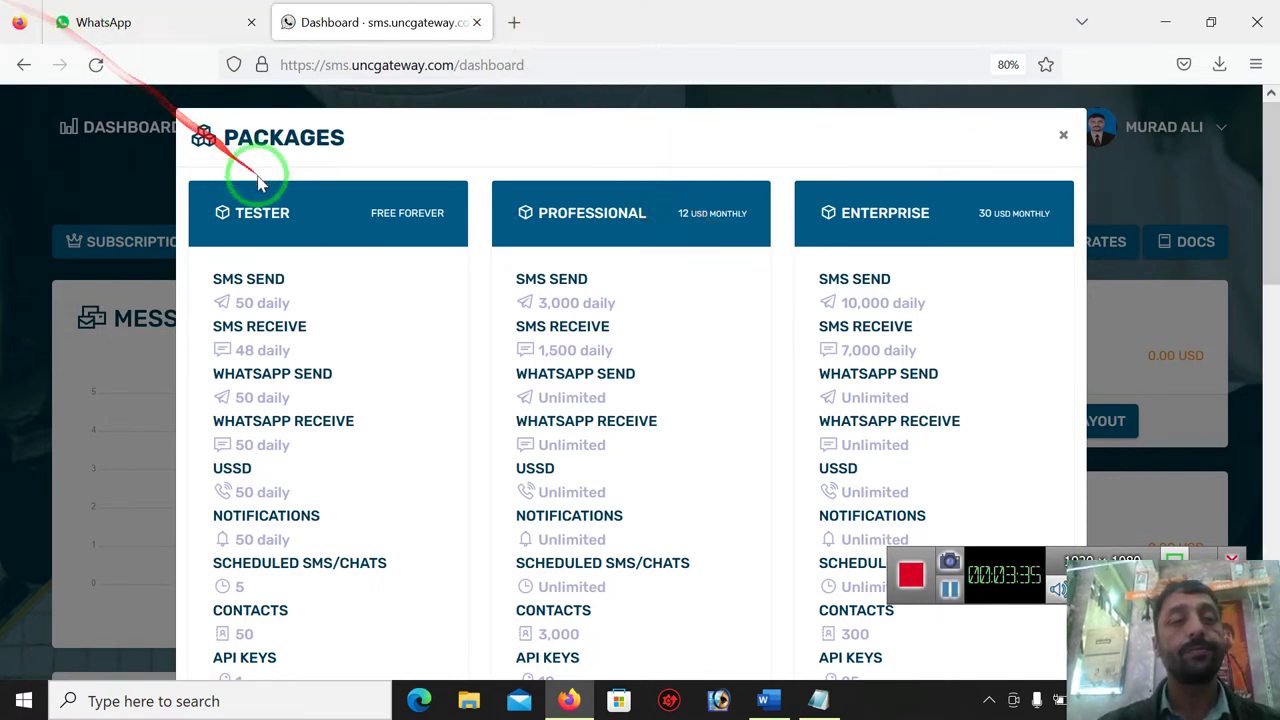
drag(223, 210, 320, 220)
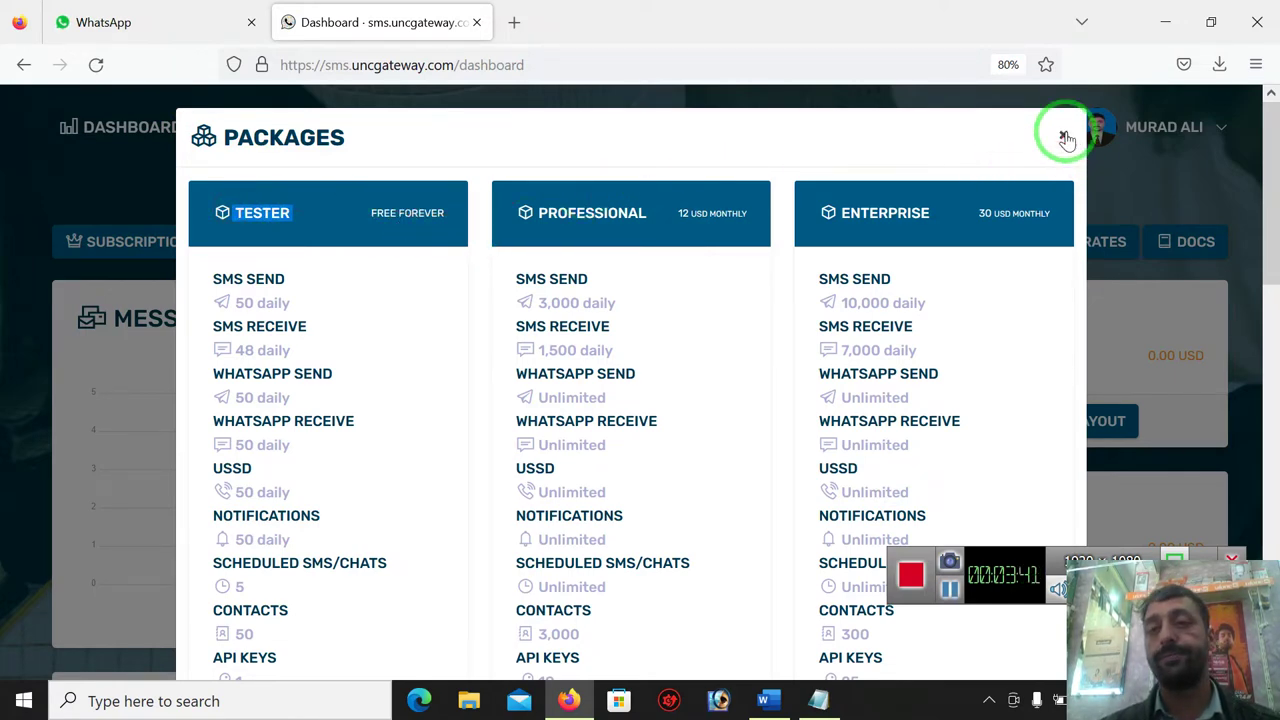
click(1064, 137)
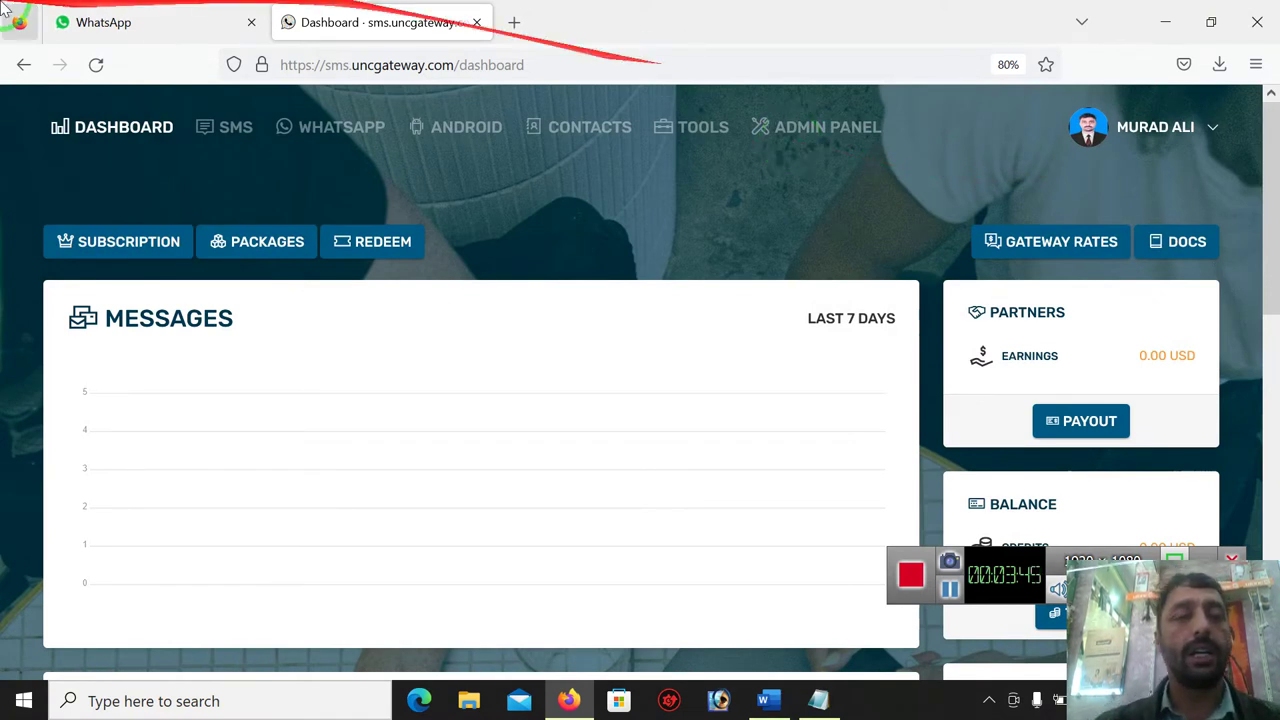
click(320, 143)
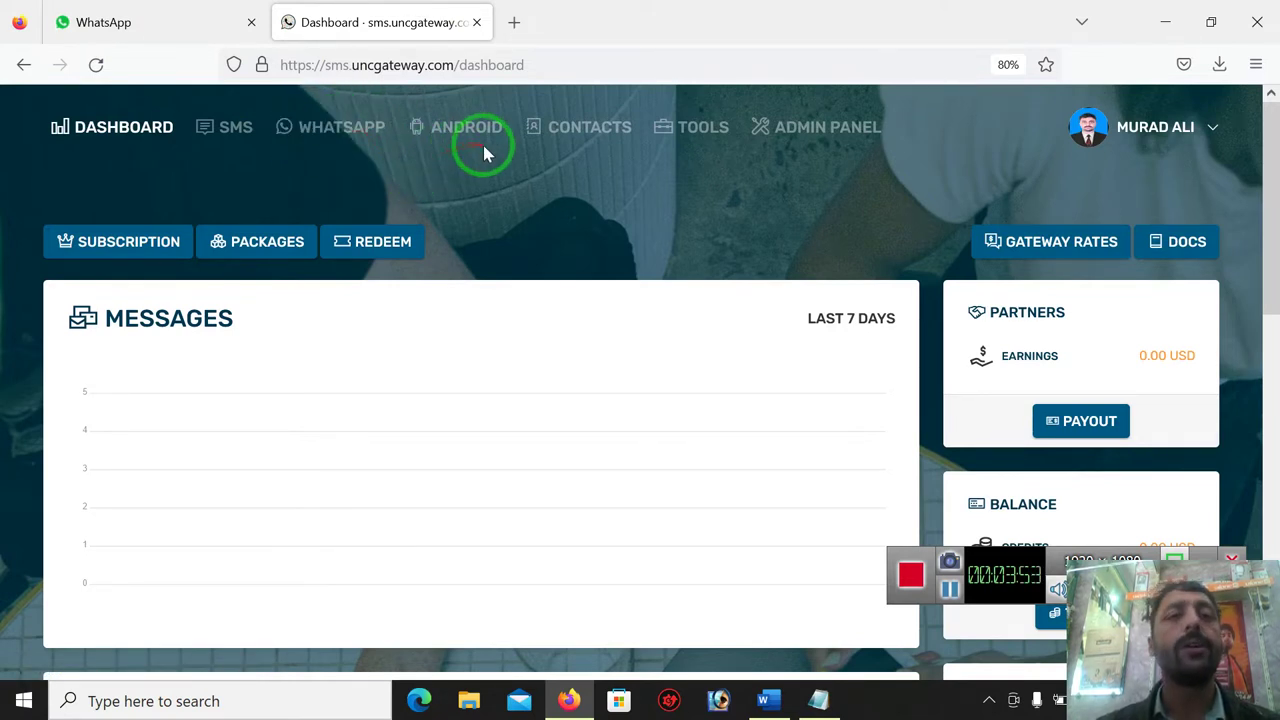
Step: Go to the Android devices page and highlight the SM-G532F's Disabled partner and Offline status
click(450, 141)
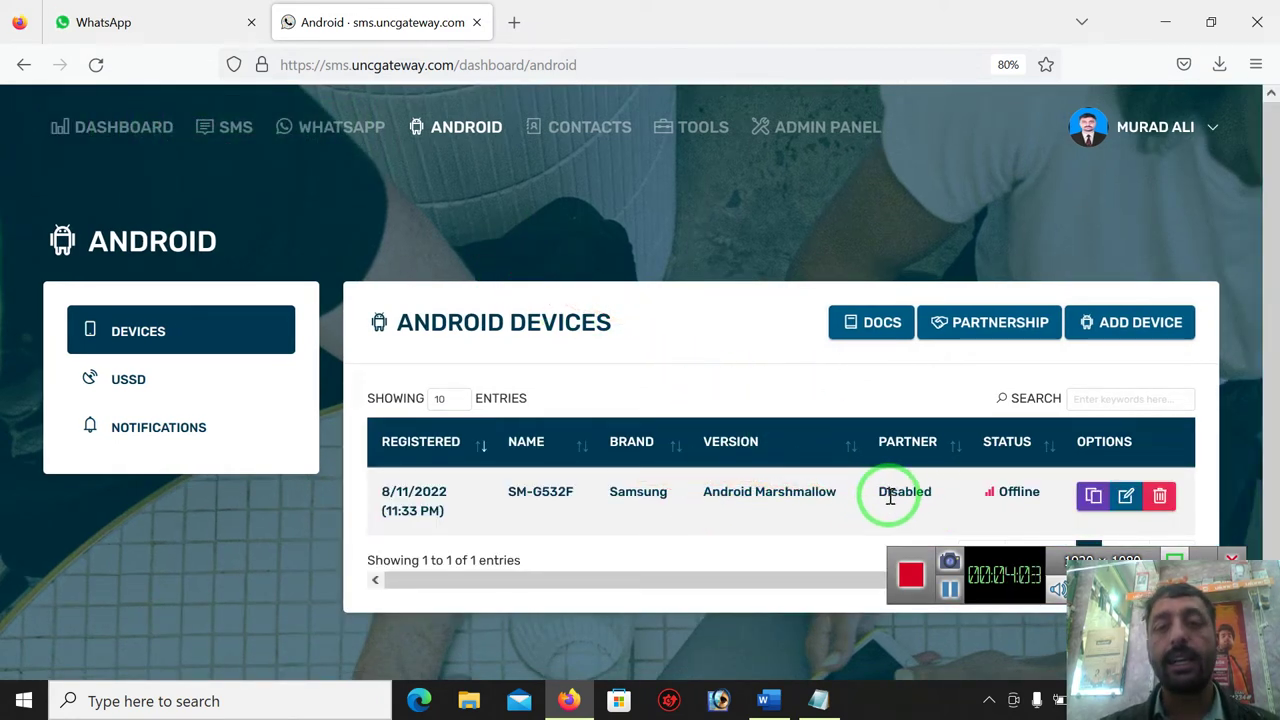
drag(889, 497, 944, 503)
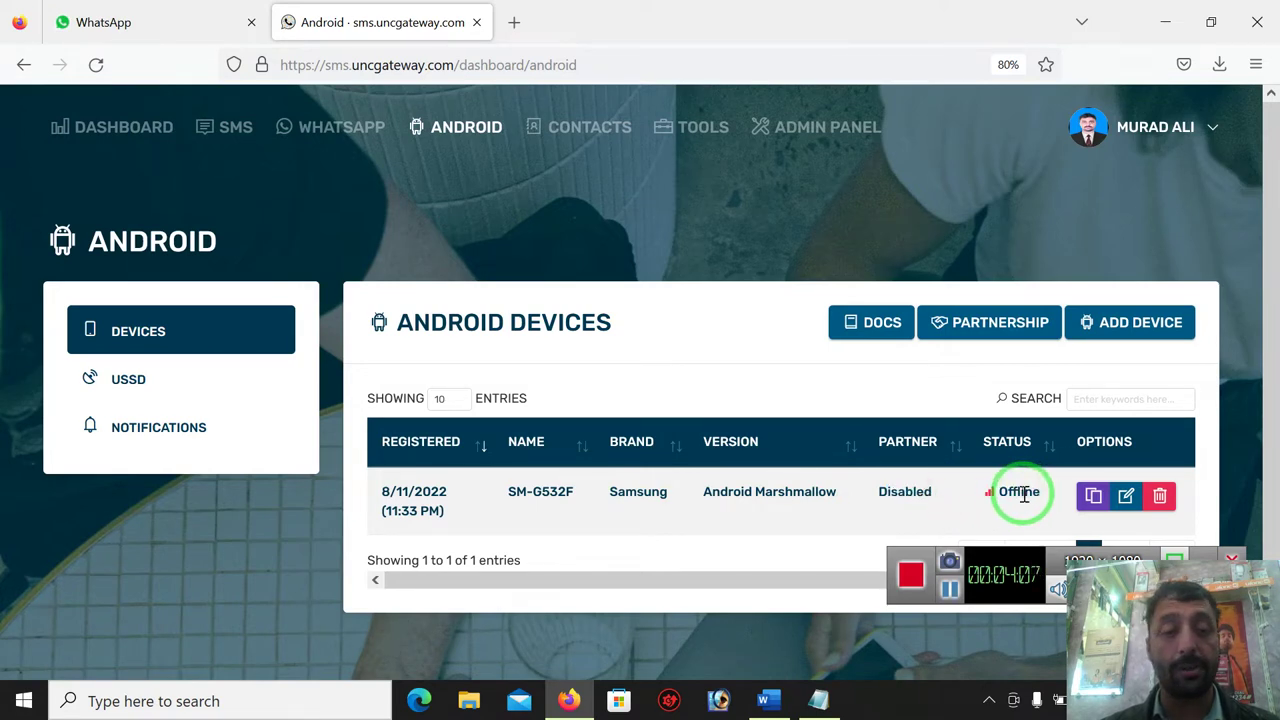
drag(1000, 493, 1040, 506)
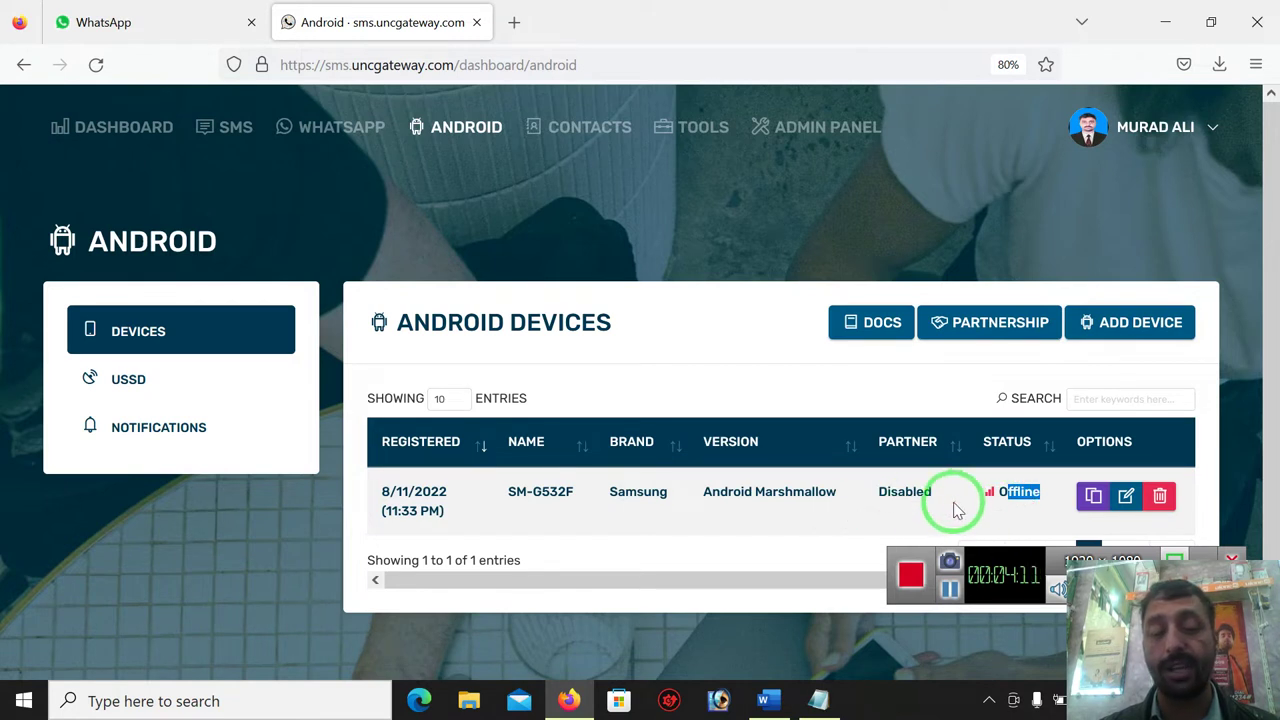
drag(950, 510, 1003, 495)
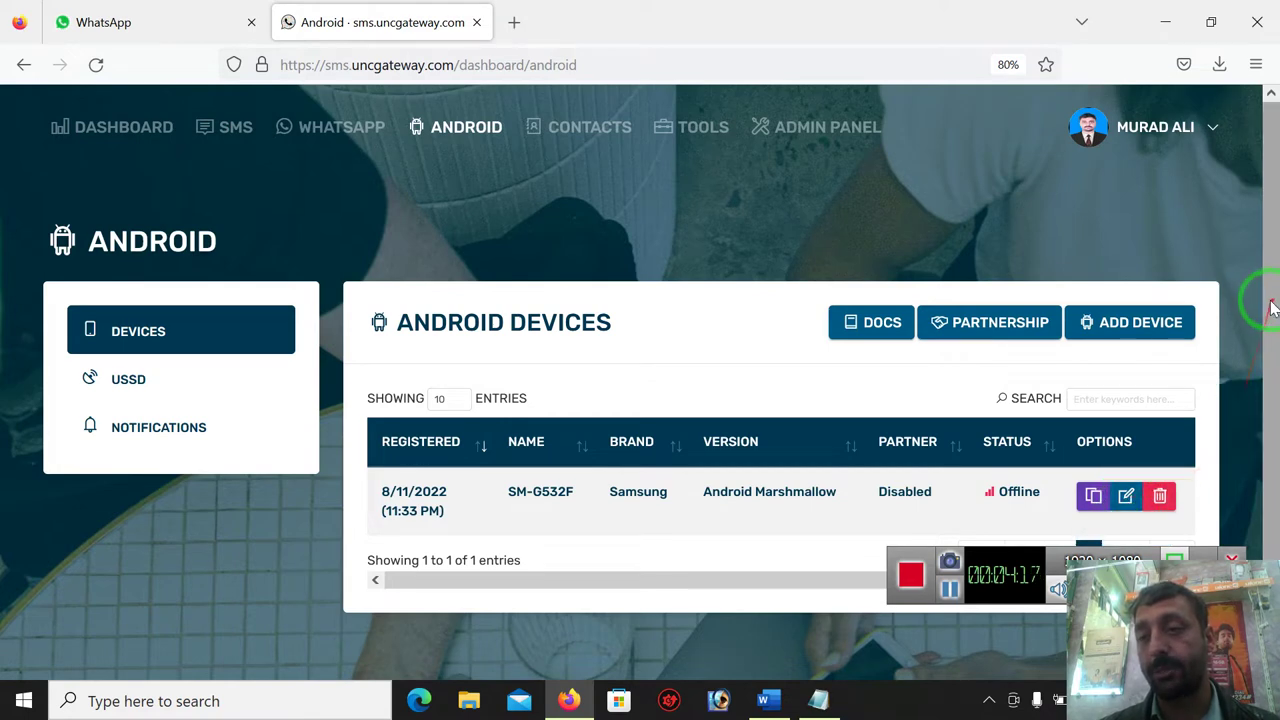
drag(1268, 288, 1269, 391)
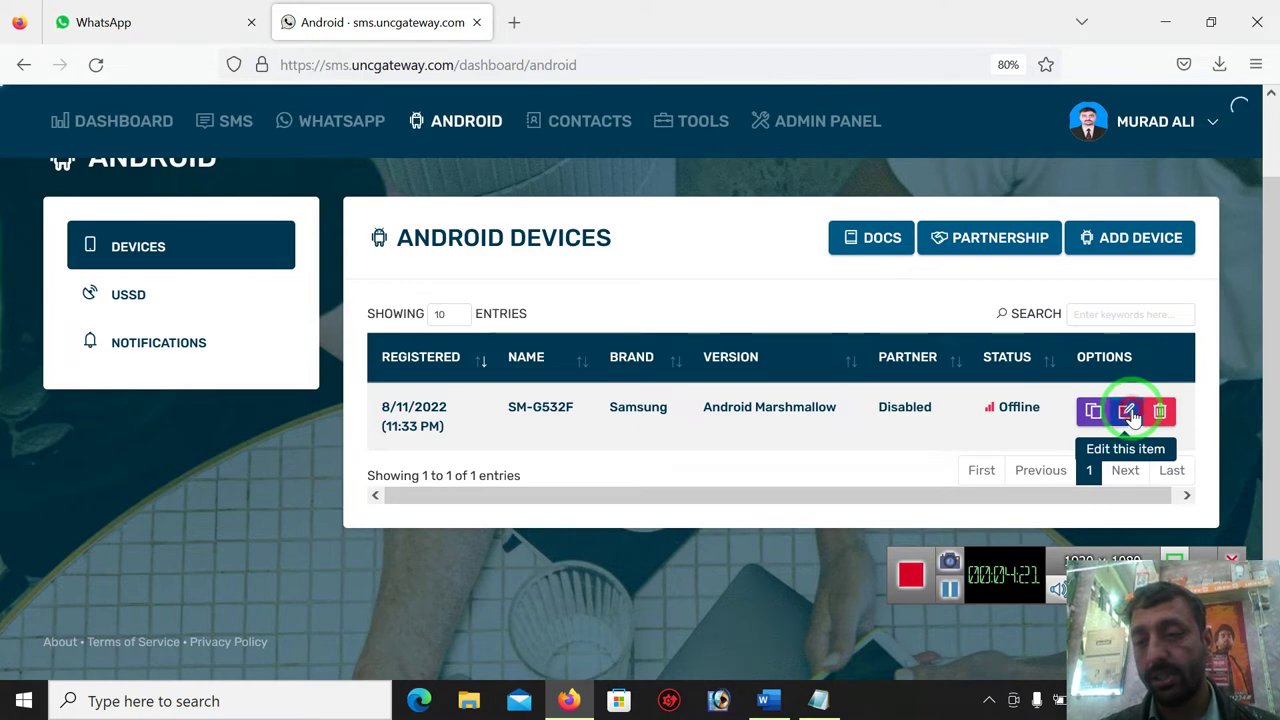
click(1128, 413)
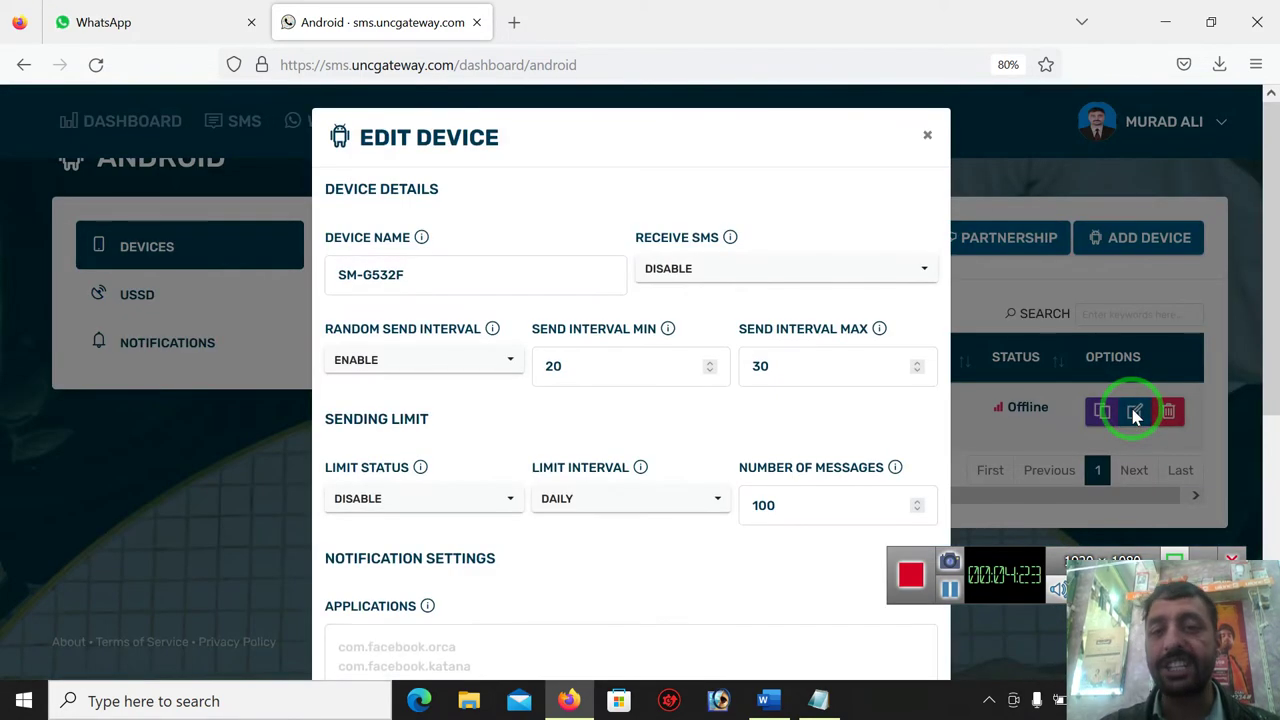
Step: Scroll the Edit Device form, select the minimum send interval 20, then close it unsaved
mouse_move(1273, 150)
mouse_down()
mouse_move(1275, 404)
mouse_move(1277, 132)
mouse_up()
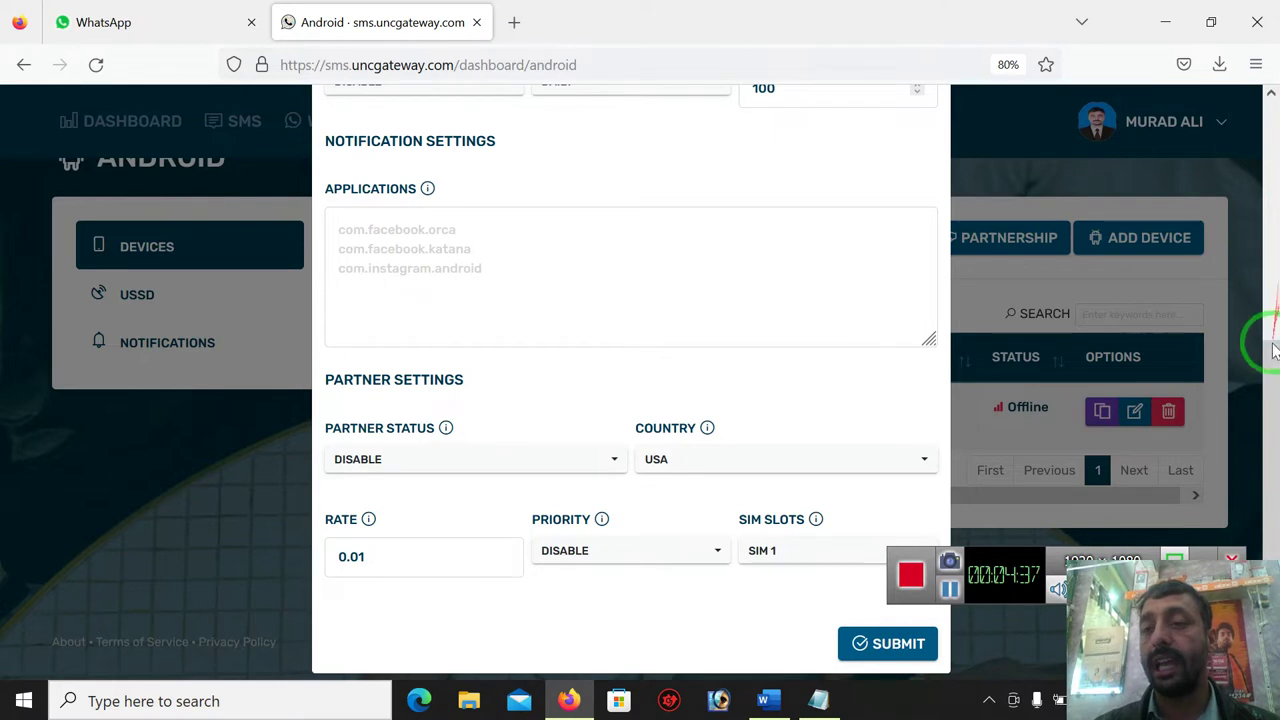
drag(1274, 350, 1274, 214)
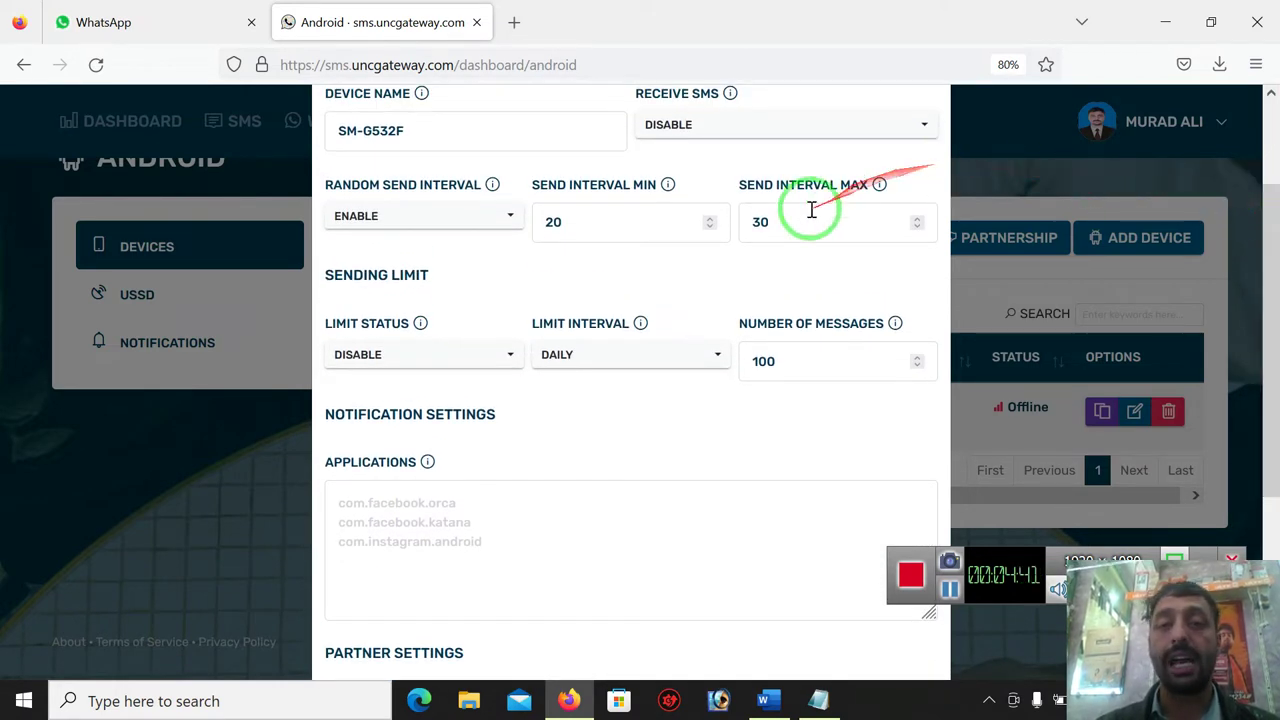
click(551, 224)
mouse_move(571, 224)
mouse_down()
mouse_move(536, 222)
mouse_move(566, 222)
mouse_up()
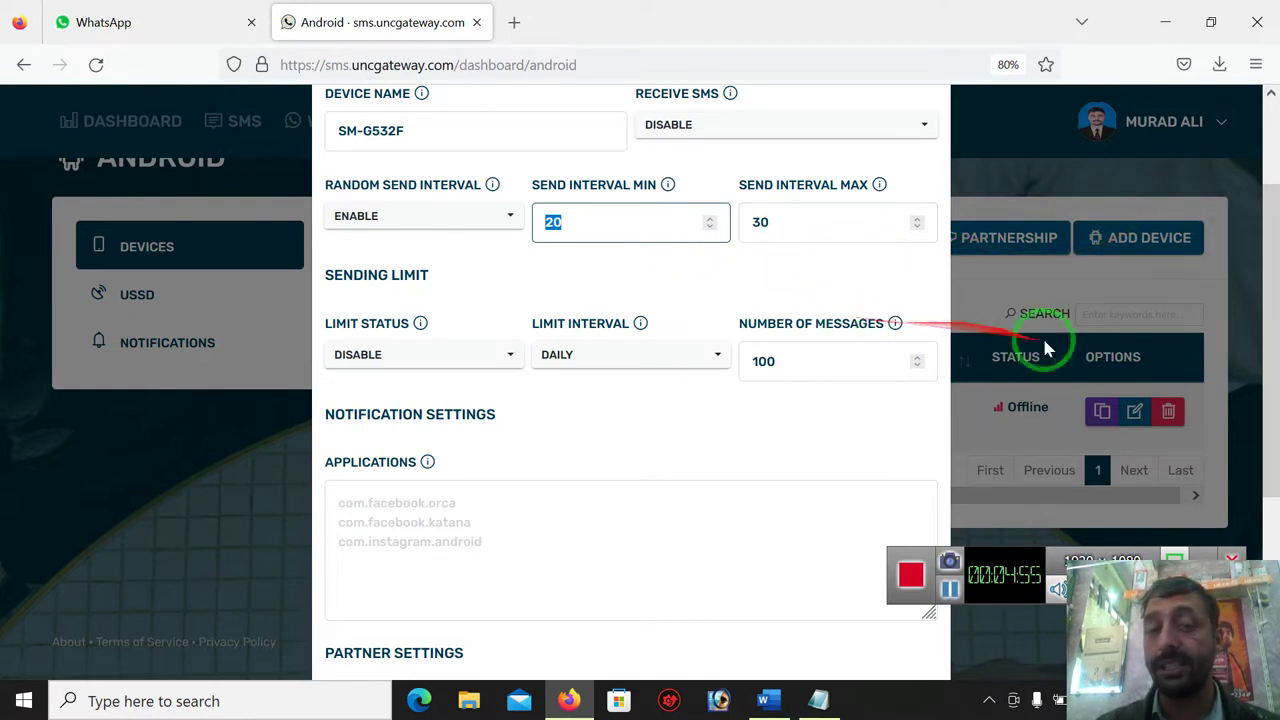
drag(1272, 348, 1274, 234)
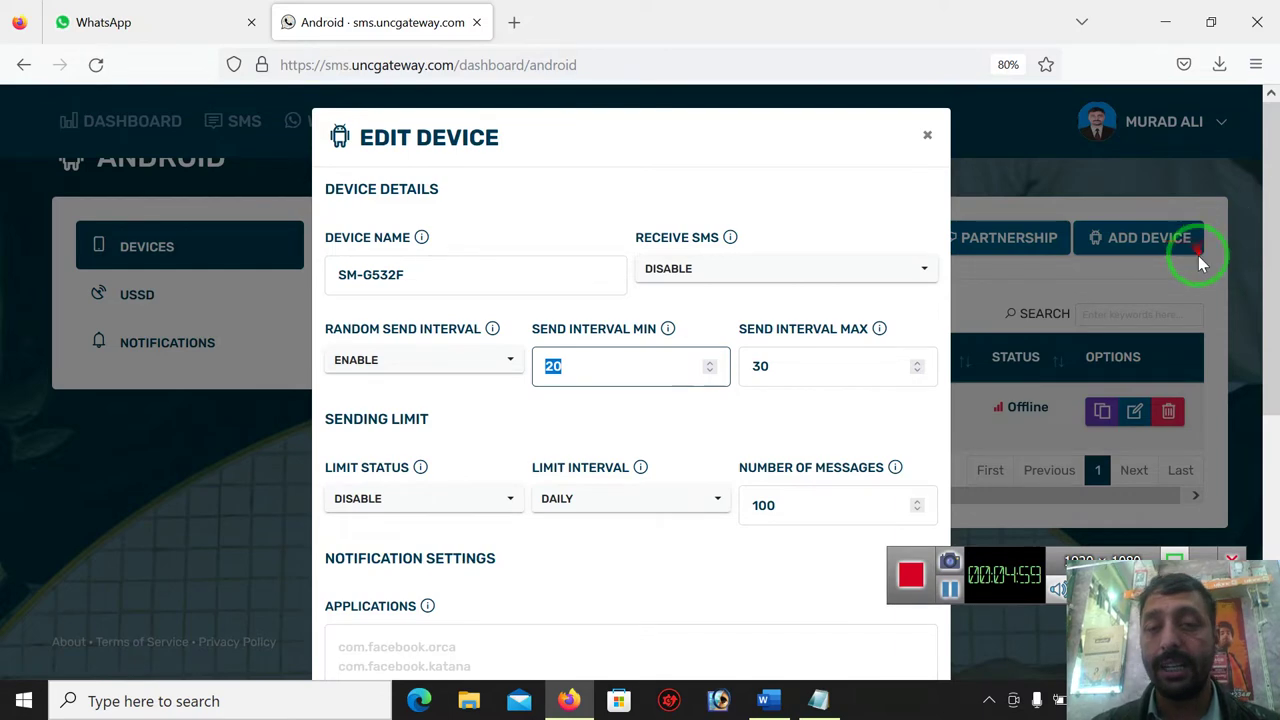
click(927, 136)
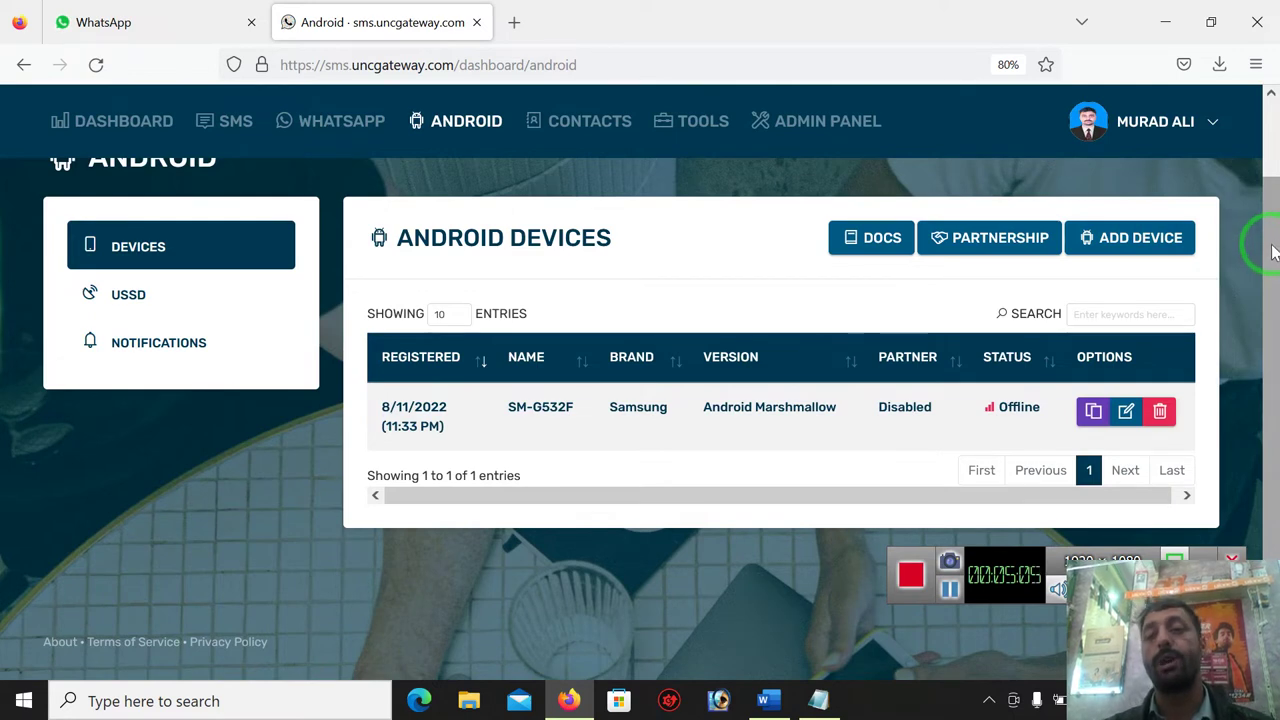
Step: Scroll the Android devices list back up and bring up the Add Device instructions
drag(1272, 252, 1272, 178)
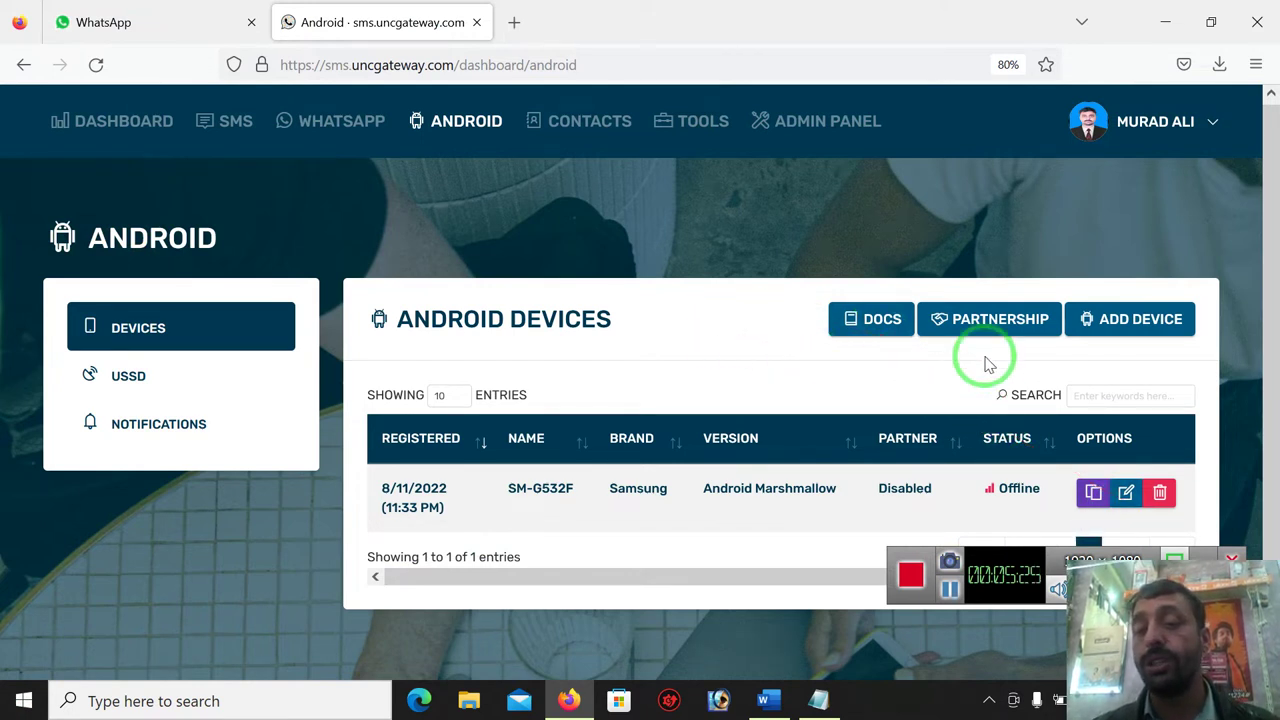
click(1102, 331)
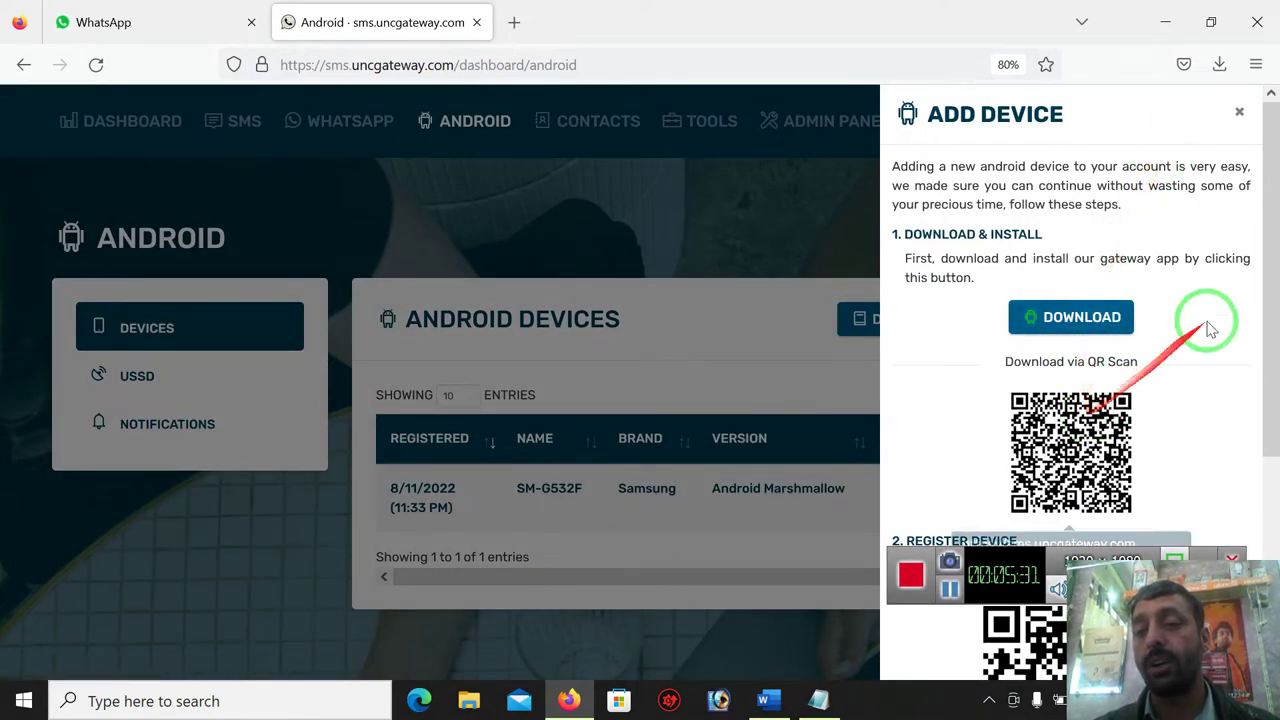
drag(1275, 240, 1260, 166)
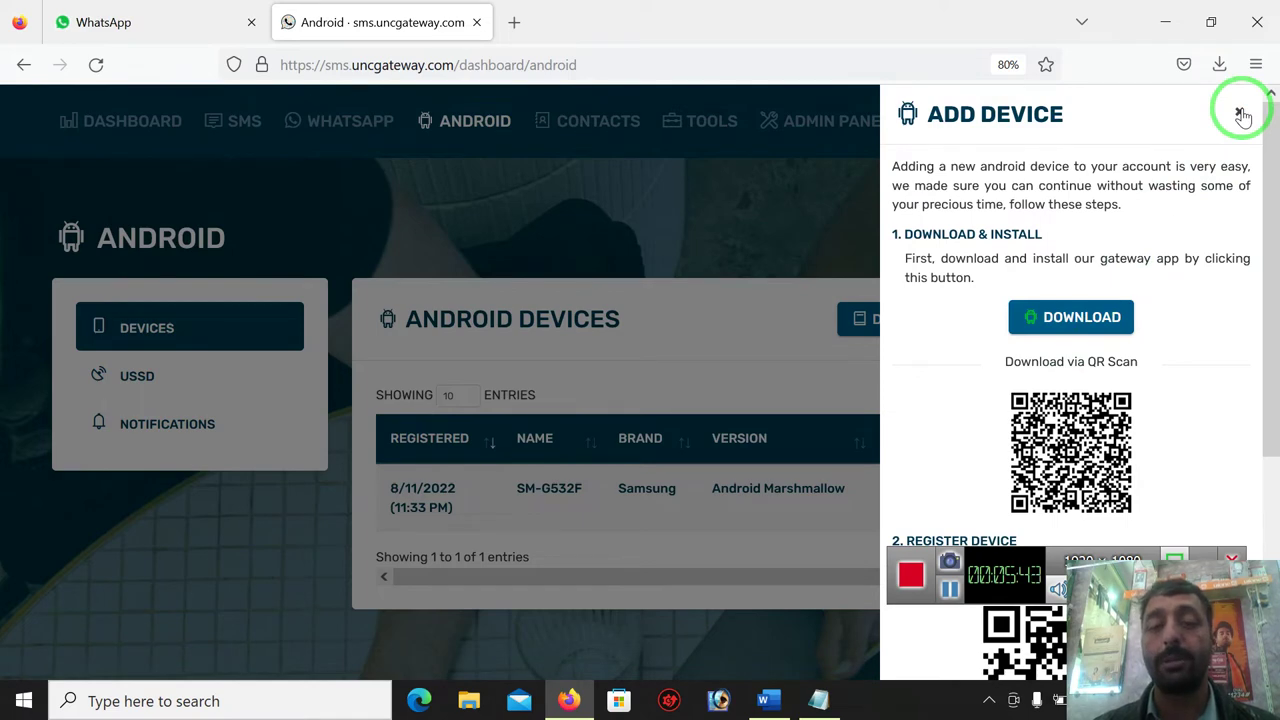
click(1241, 112)
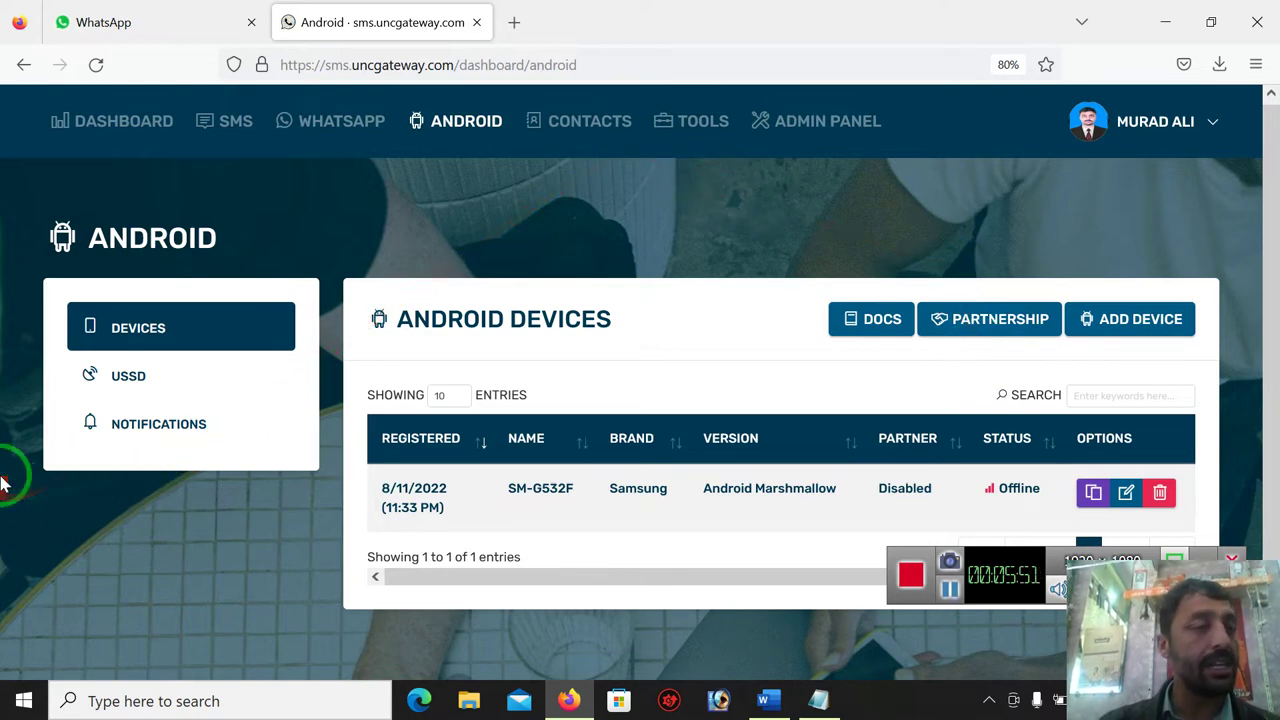
Step: Choose USSD in the Android menu to view the empty USSD Requests list
click(118, 376)
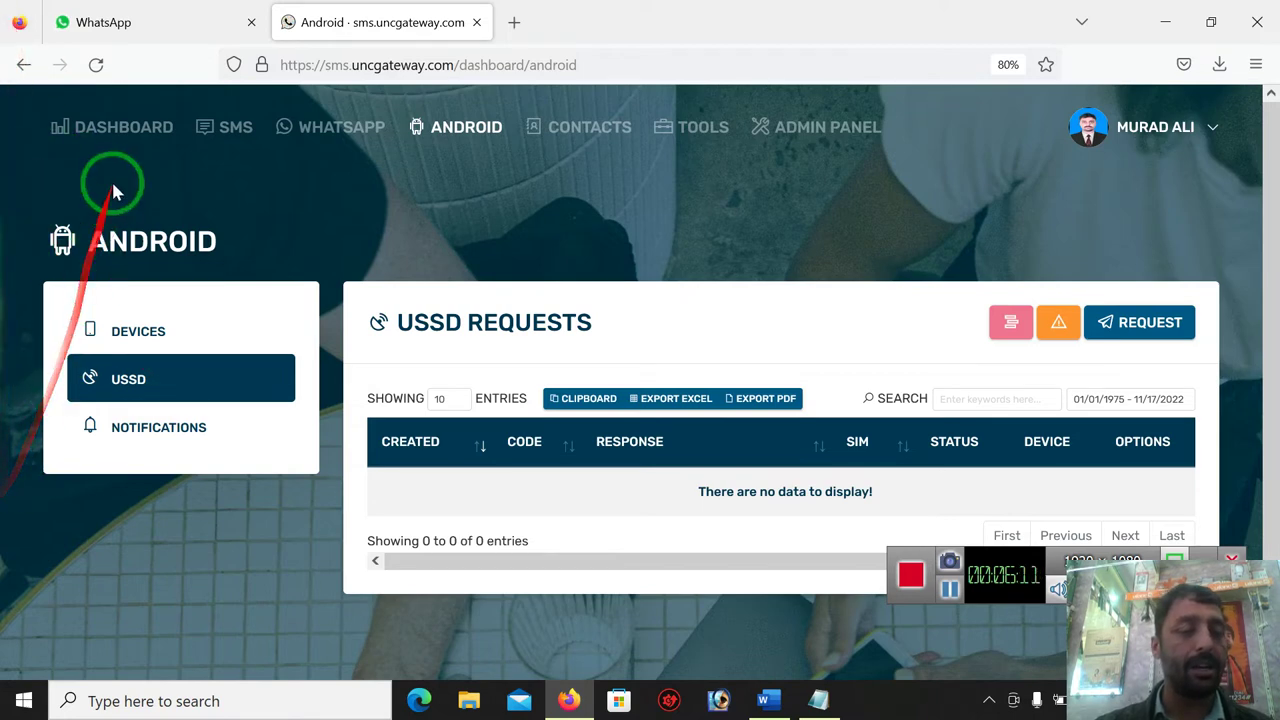
Step: Visit Android notifications and contact groups, then scroll the Tools page's API Keys list
click(185, 430)
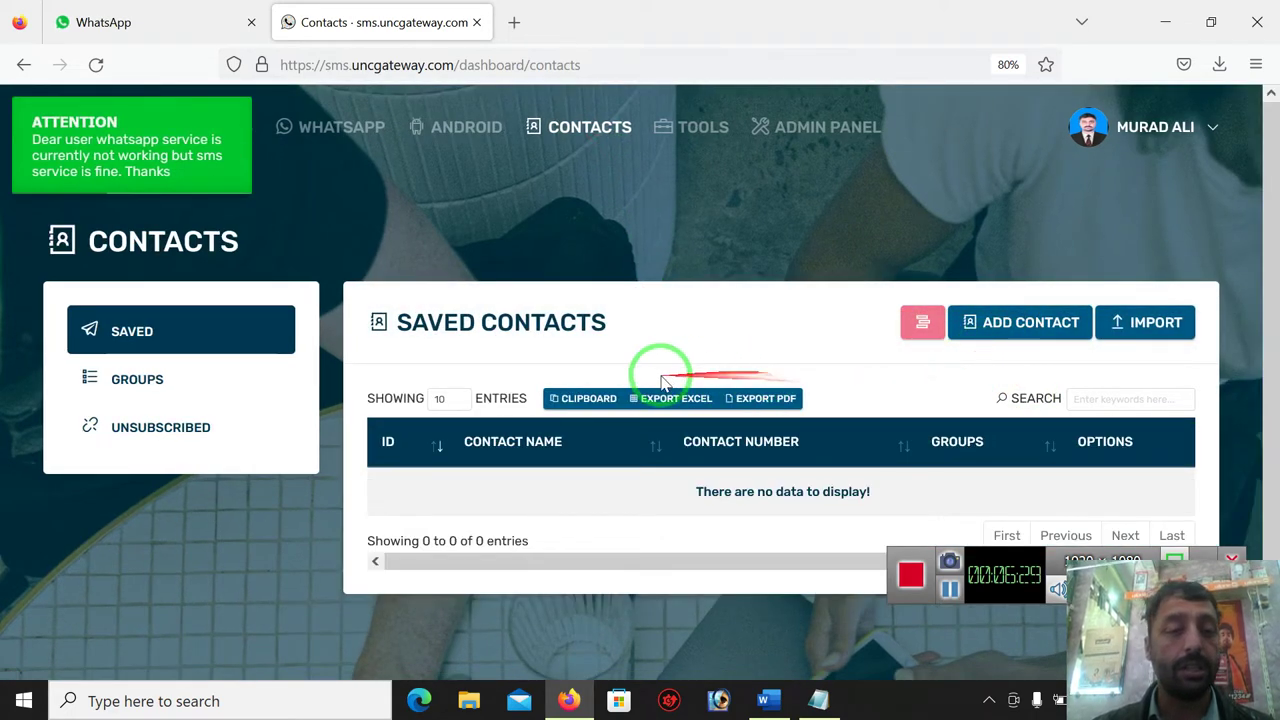
click(130, 393)
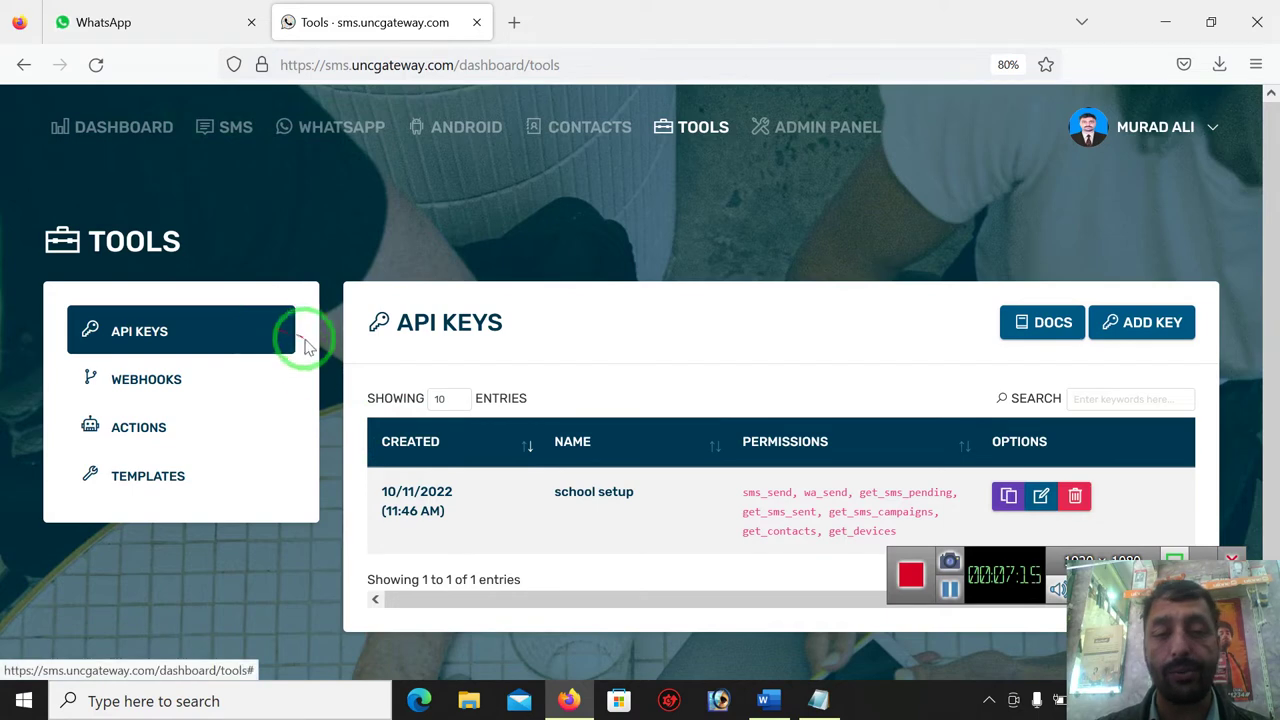
scroll(326, 380, down, 2)
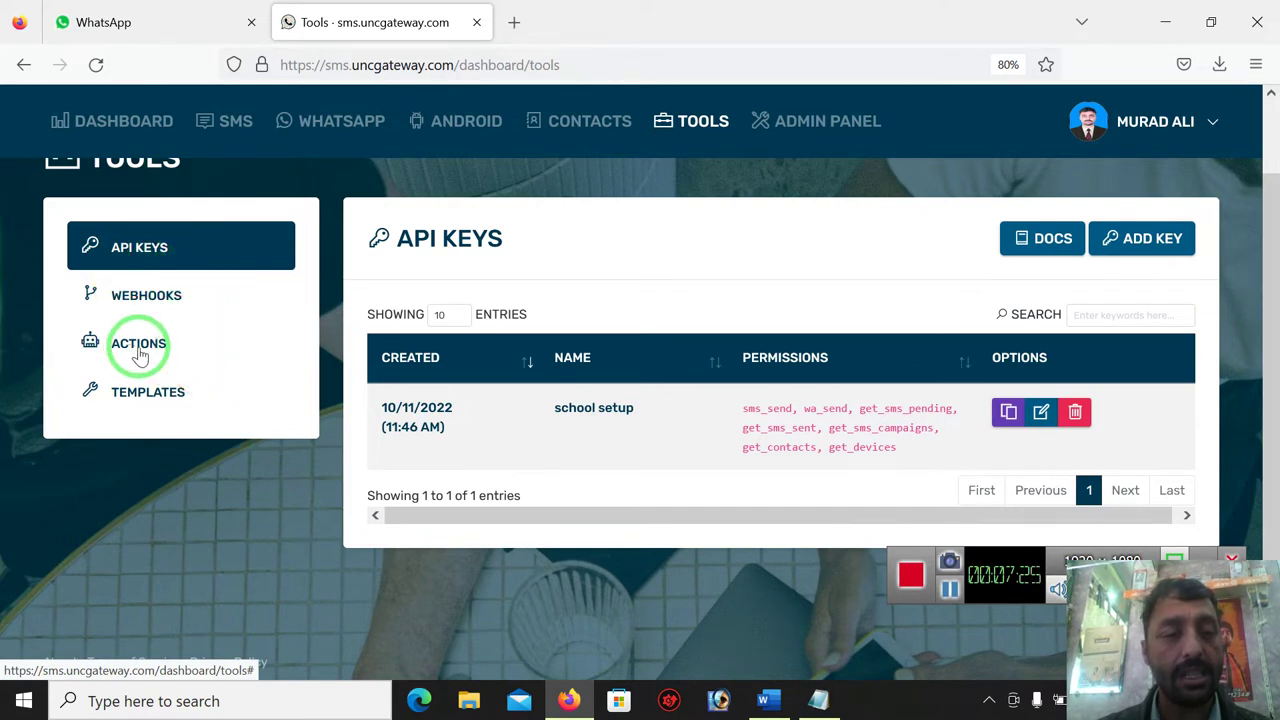
Step: After viewing message templates, highlight the school setup key's date, name and permissions, then edit it
click(173, 397)
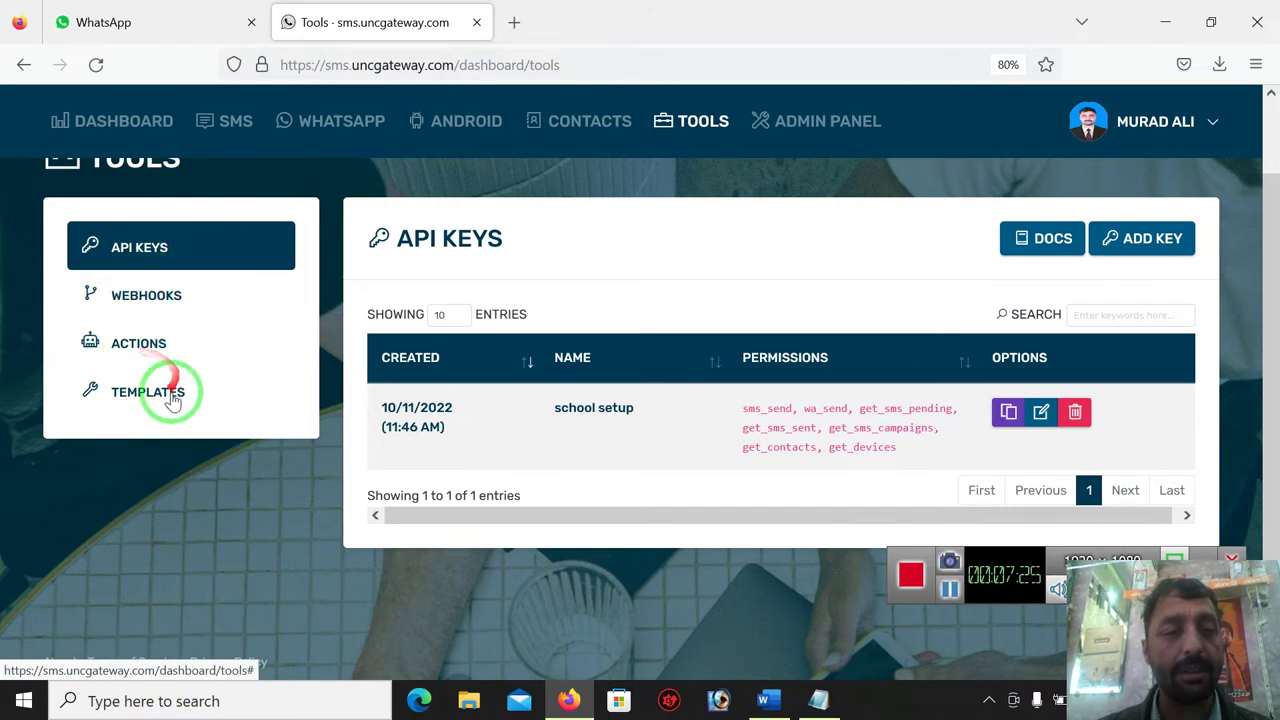
click(343, 371)
scroll(345, 375, up, 1)
click(400, 465)
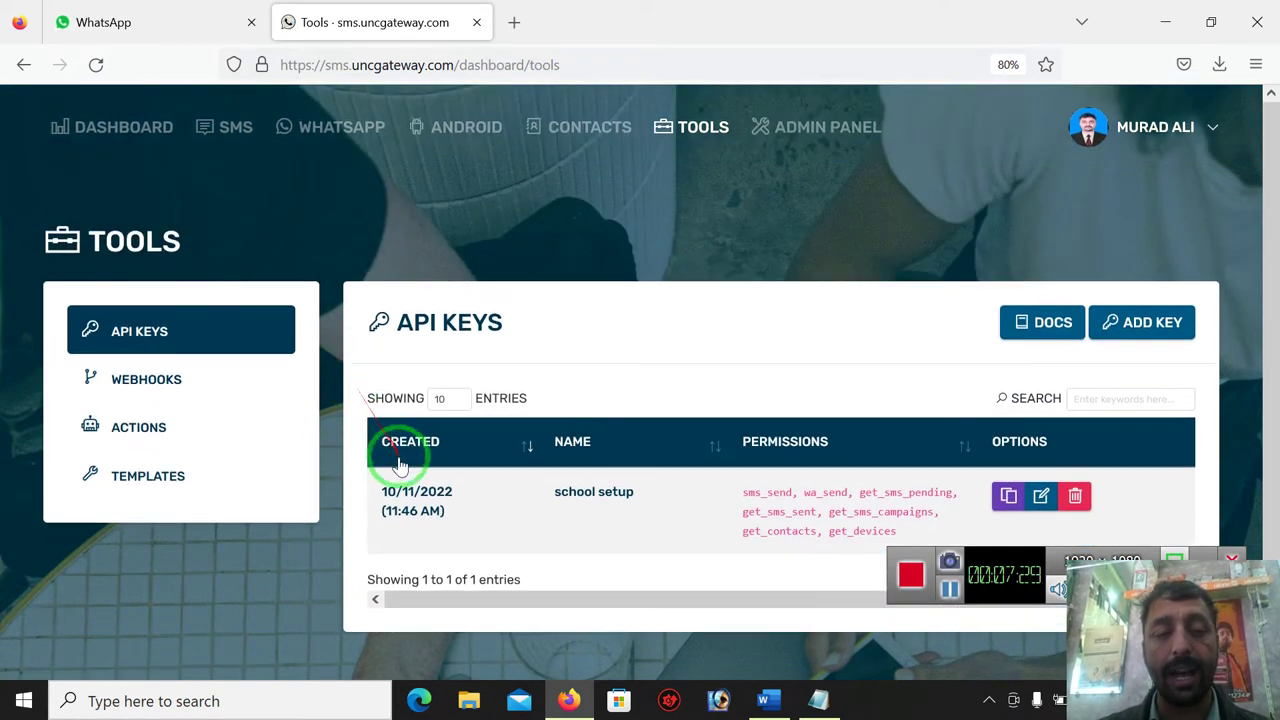
drag(392, 495, 452, 512)
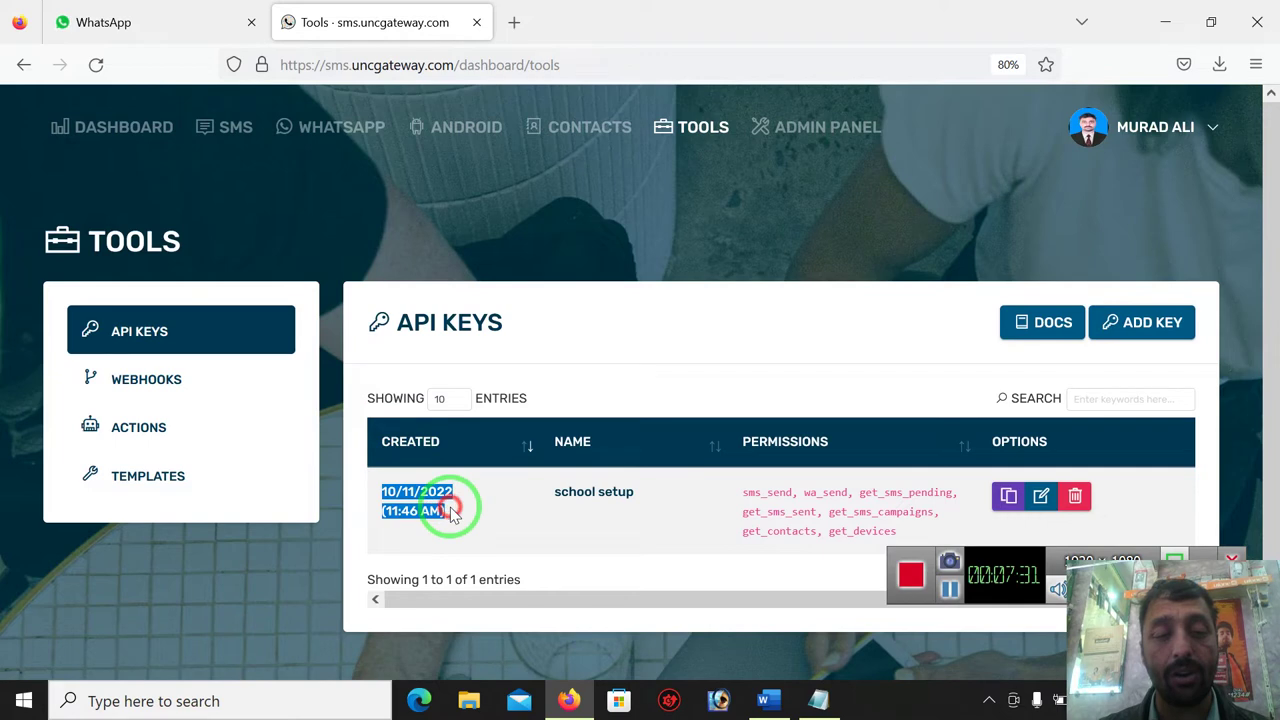
drag(556, 497, 652, 500)
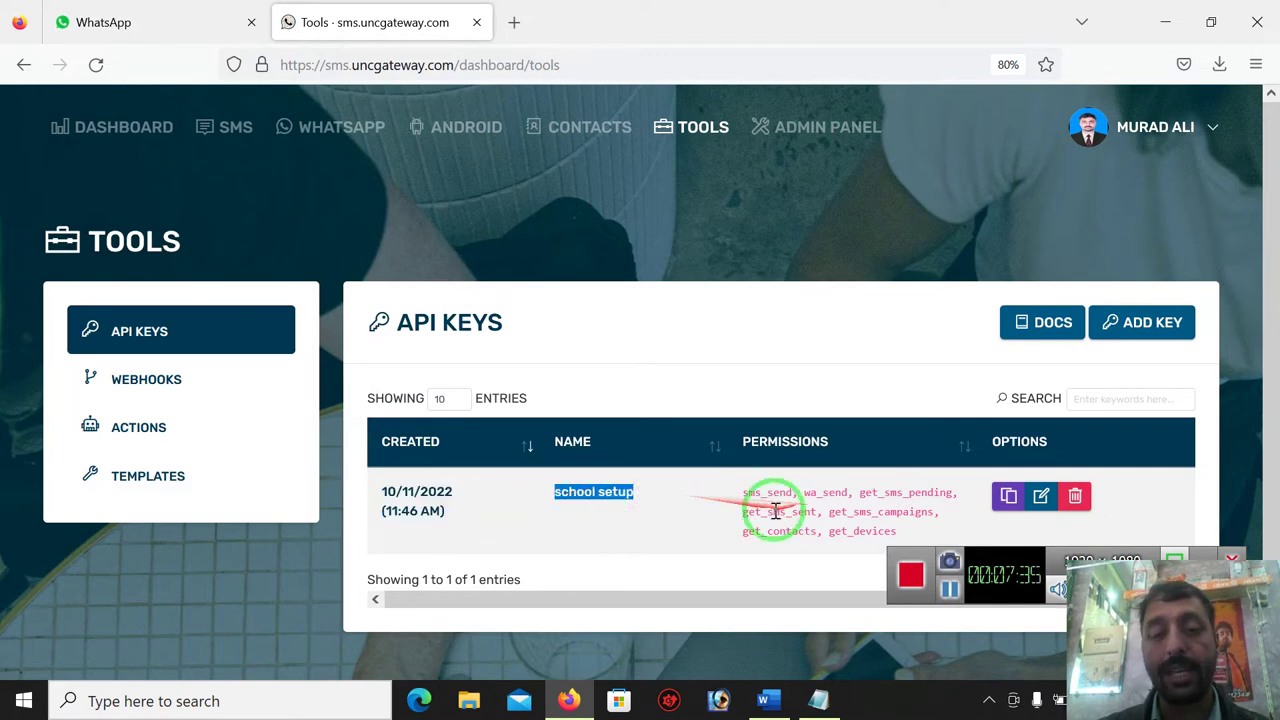
drag(744, 493, 902, 537)
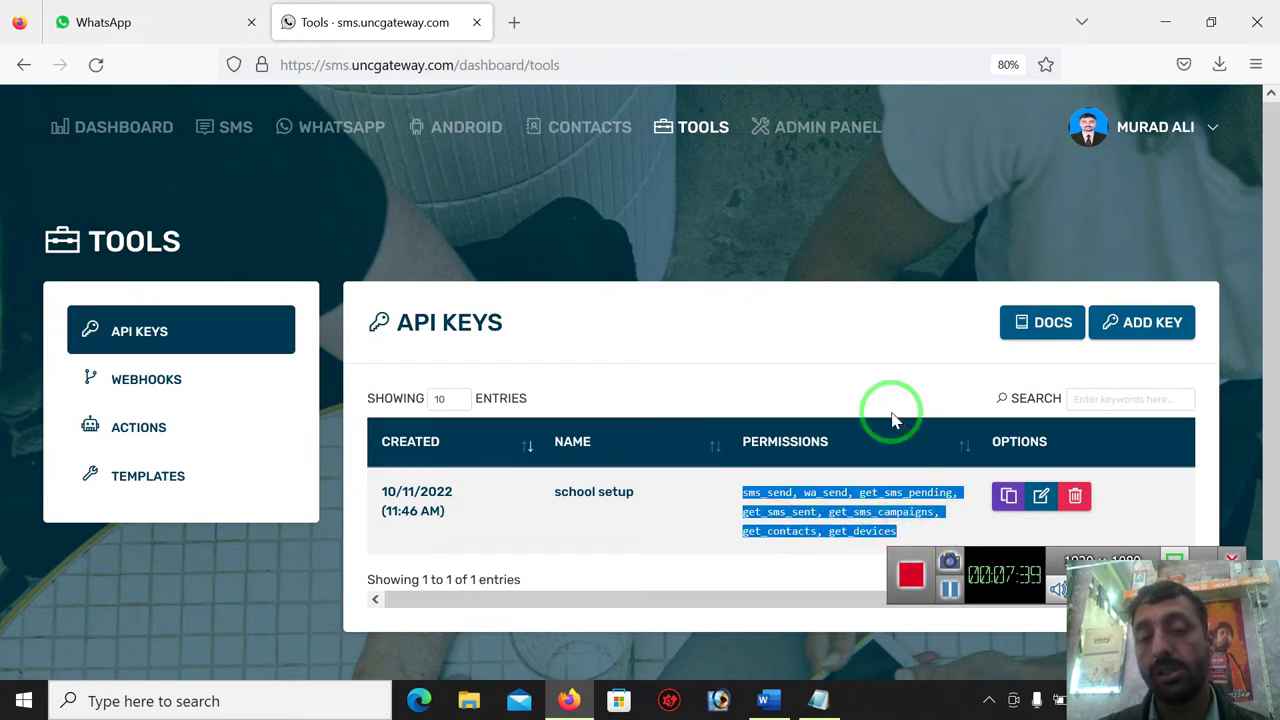
click(1043, 498)
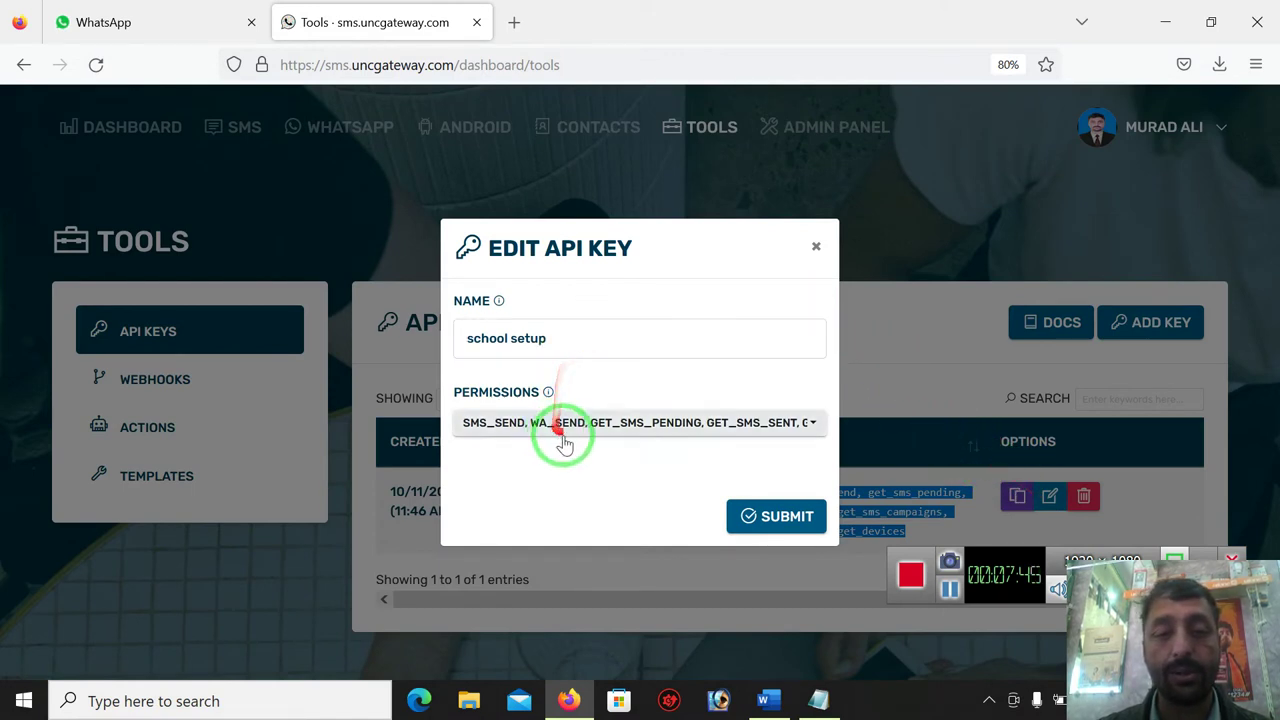
Step: Browse the school setup key's permissions, close its edit form unchanged, and open the API docs
click(686, 424)
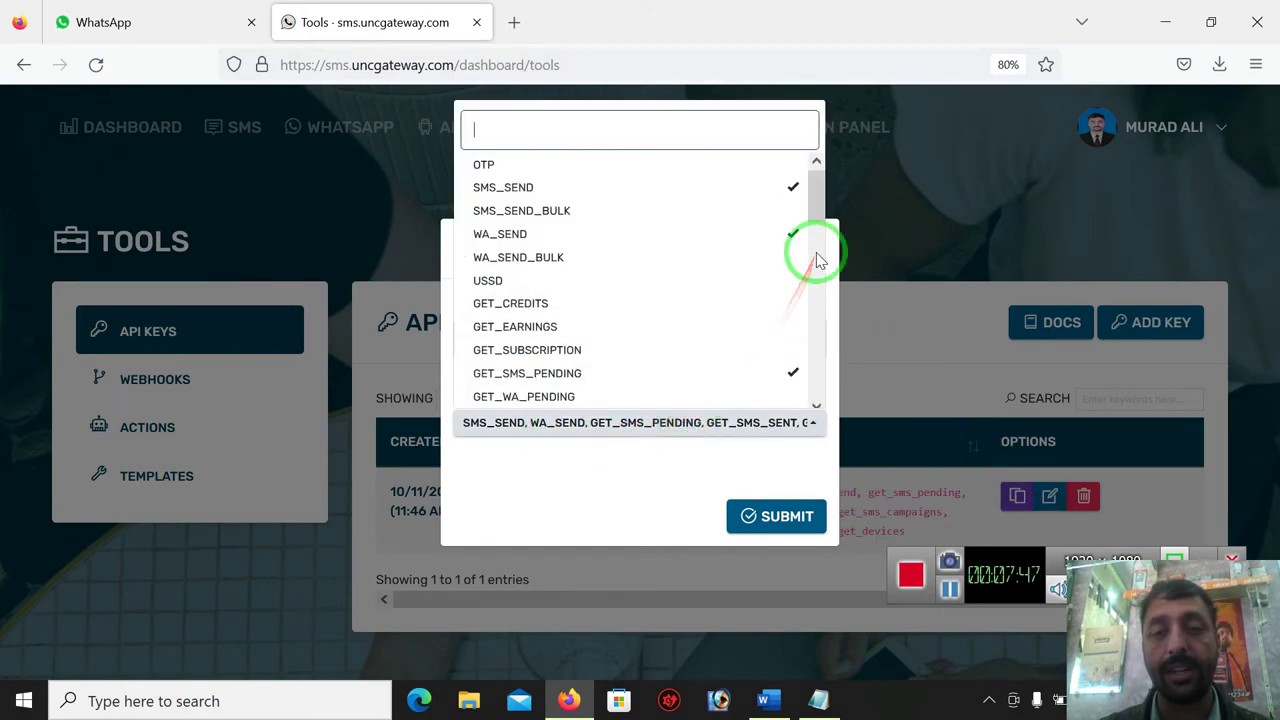
drag(820, 206, 820, 100)
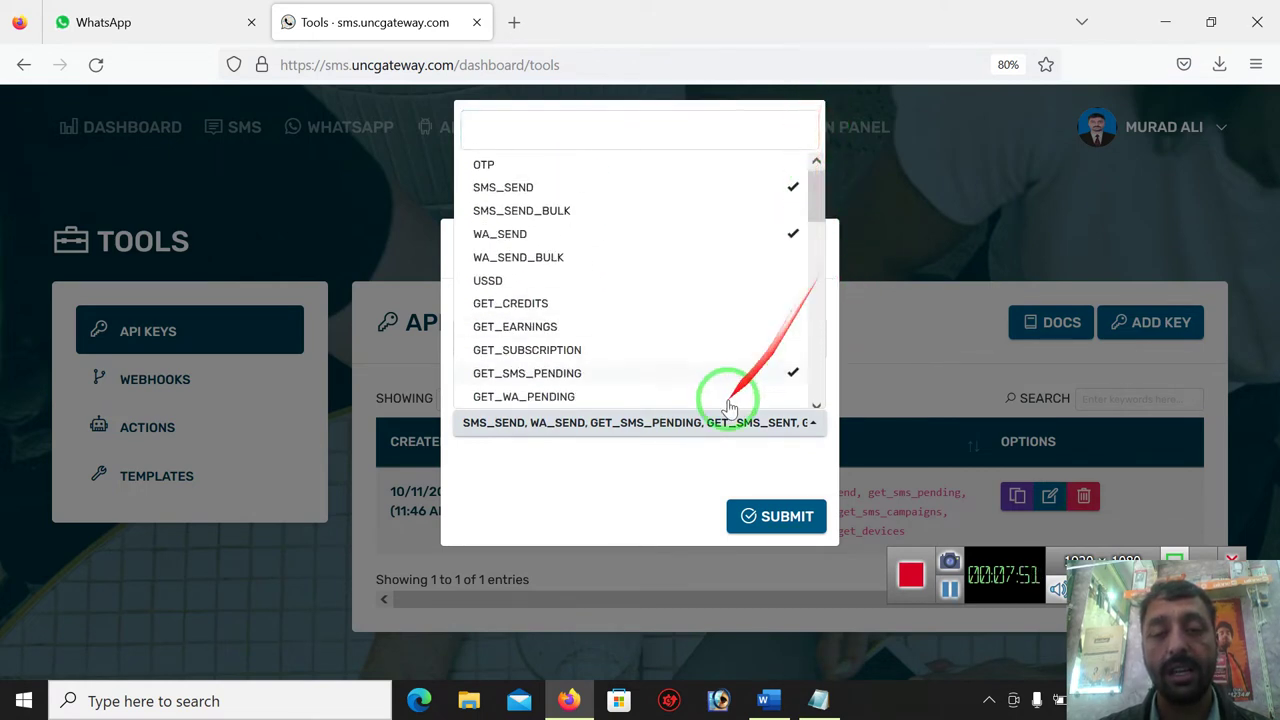
click(603, 476)
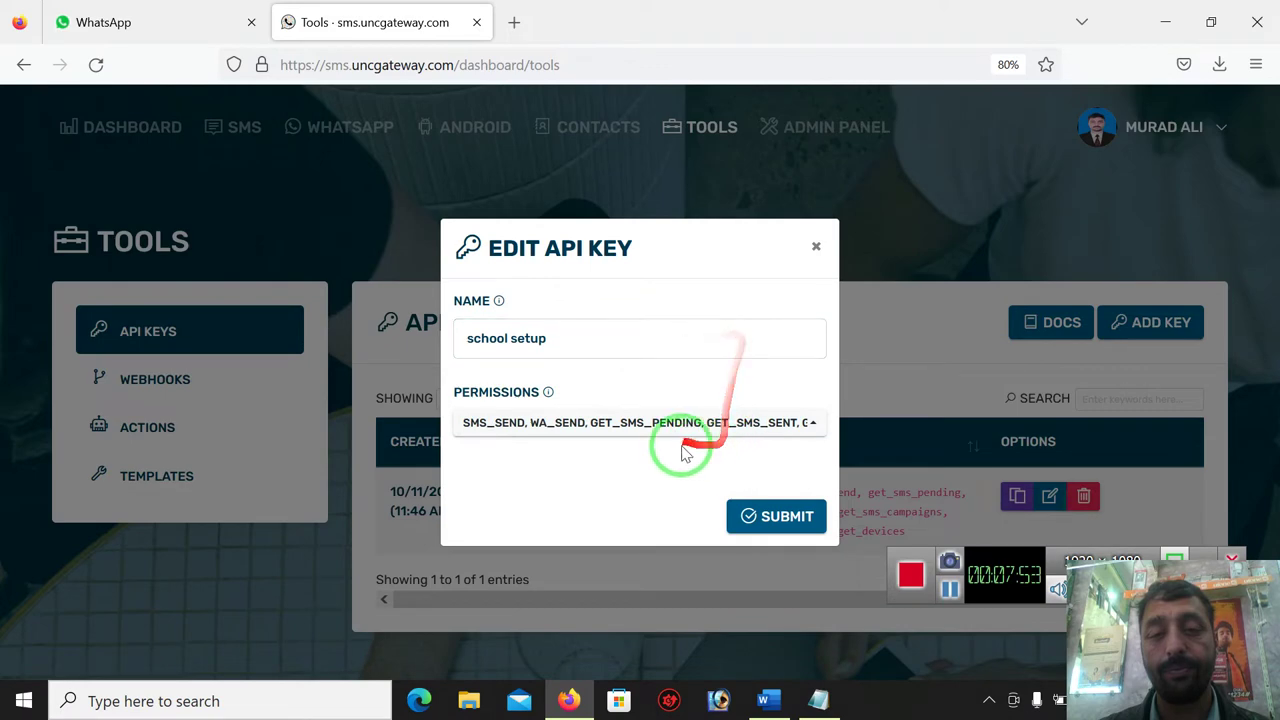
click(816, 246)
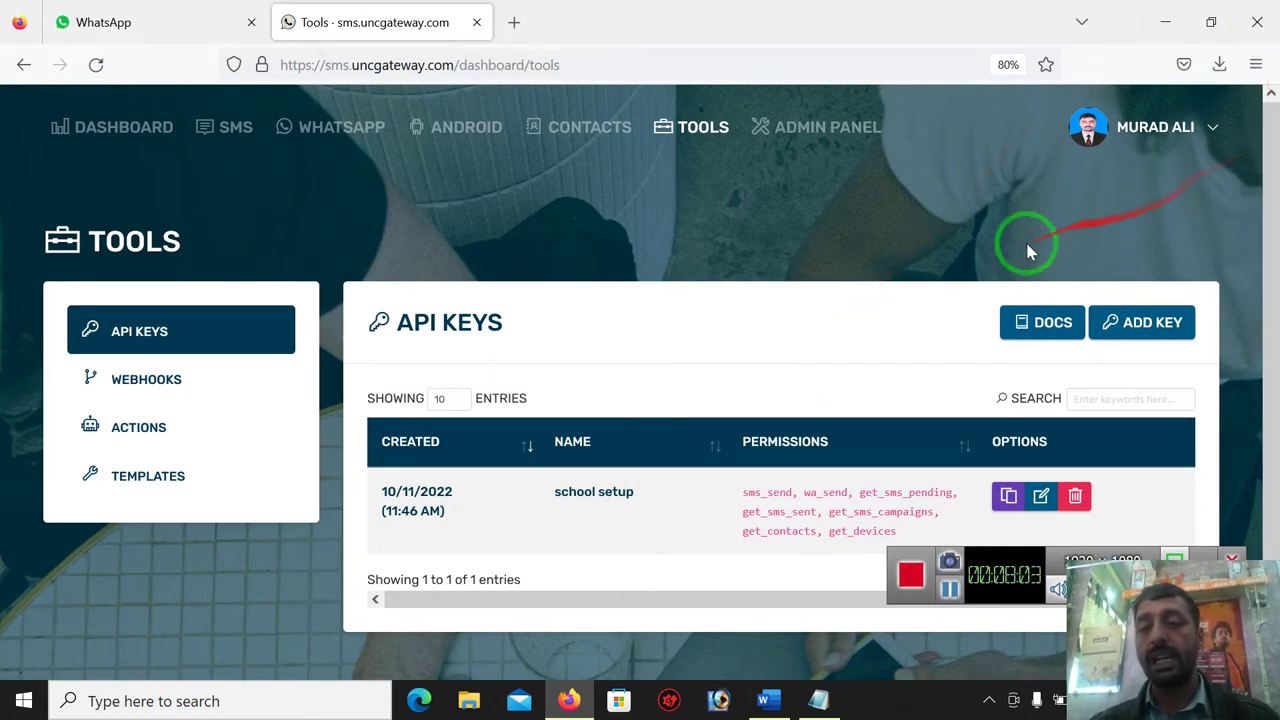
click(1047, 332)
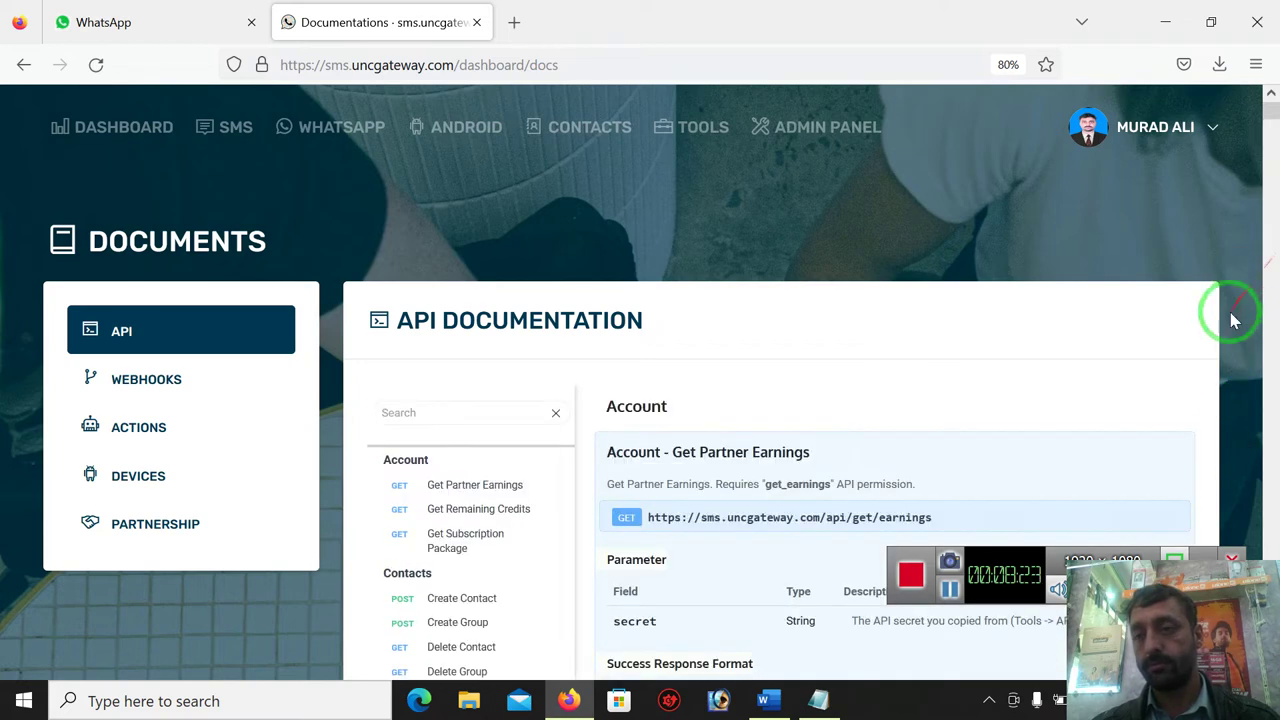
Step: Find Get Partner Earnings and highlight its API secret parameter and description
scroll(1270, 320, down, 10)
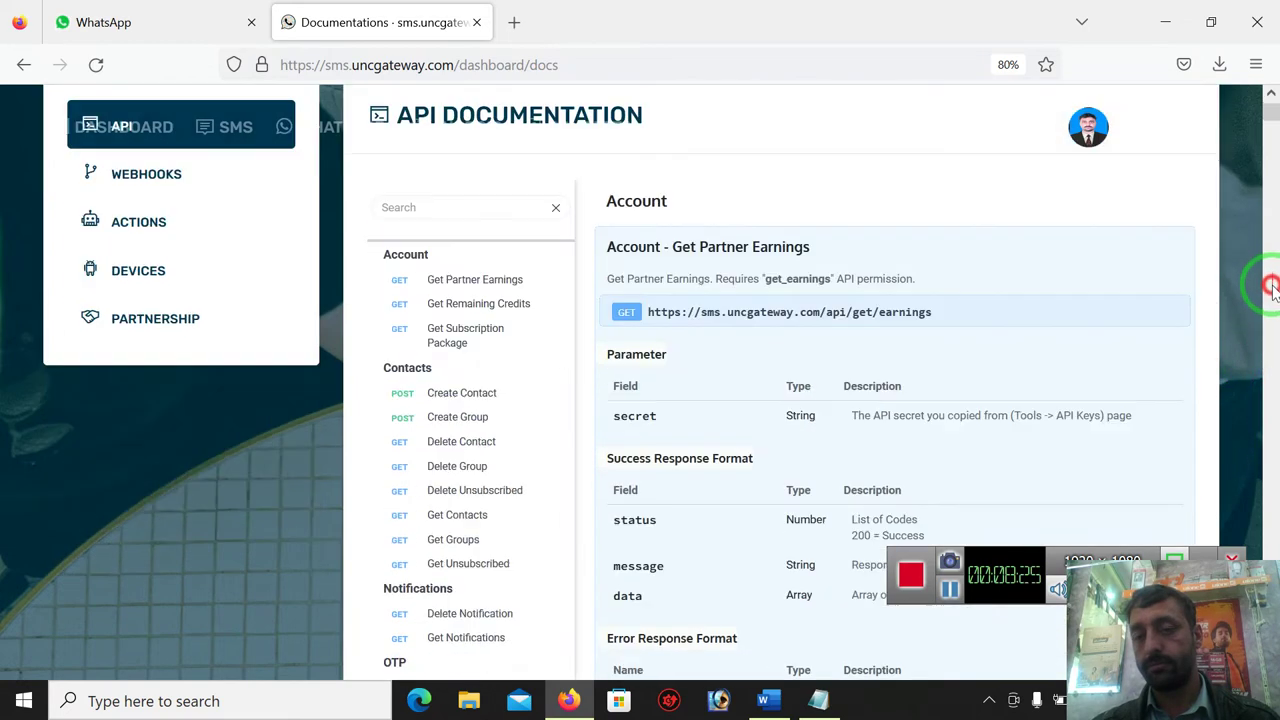
scroll(1275, 300, down, 10)
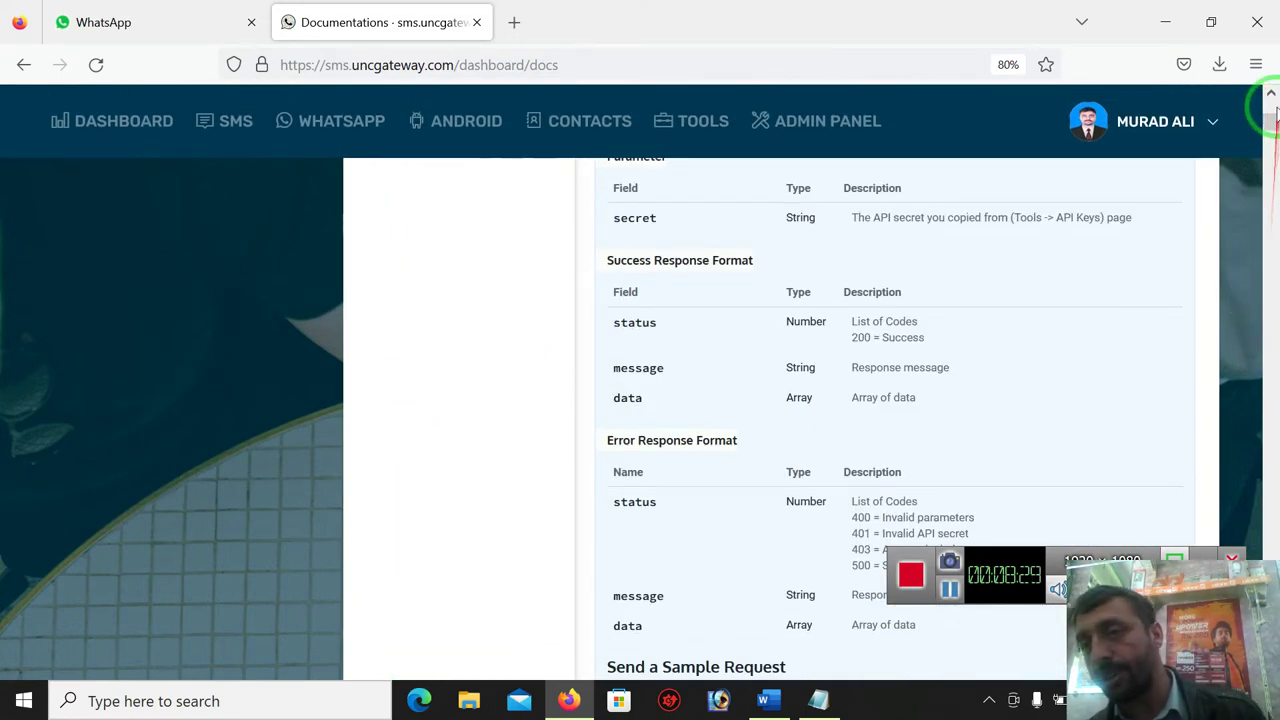
scroll(1272, 117, up, 5)
scroll(1272, 117, up, 5)
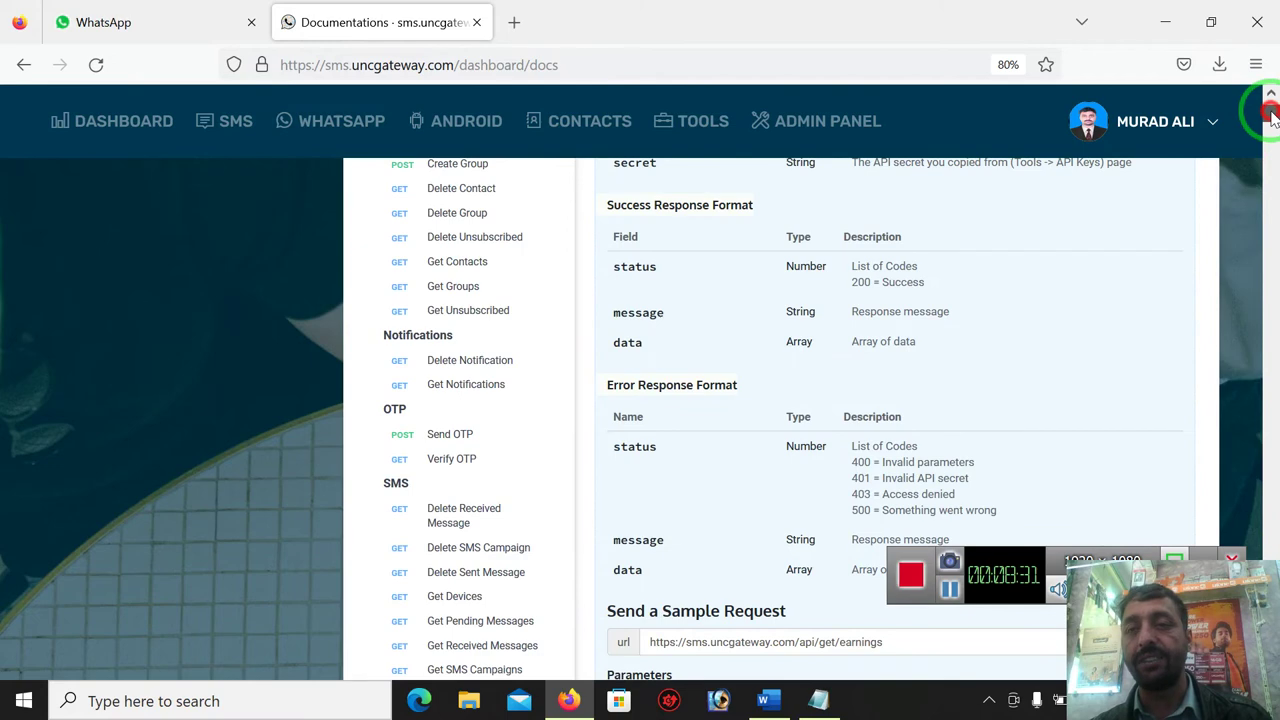
scroll(1272, 117, up, 5)
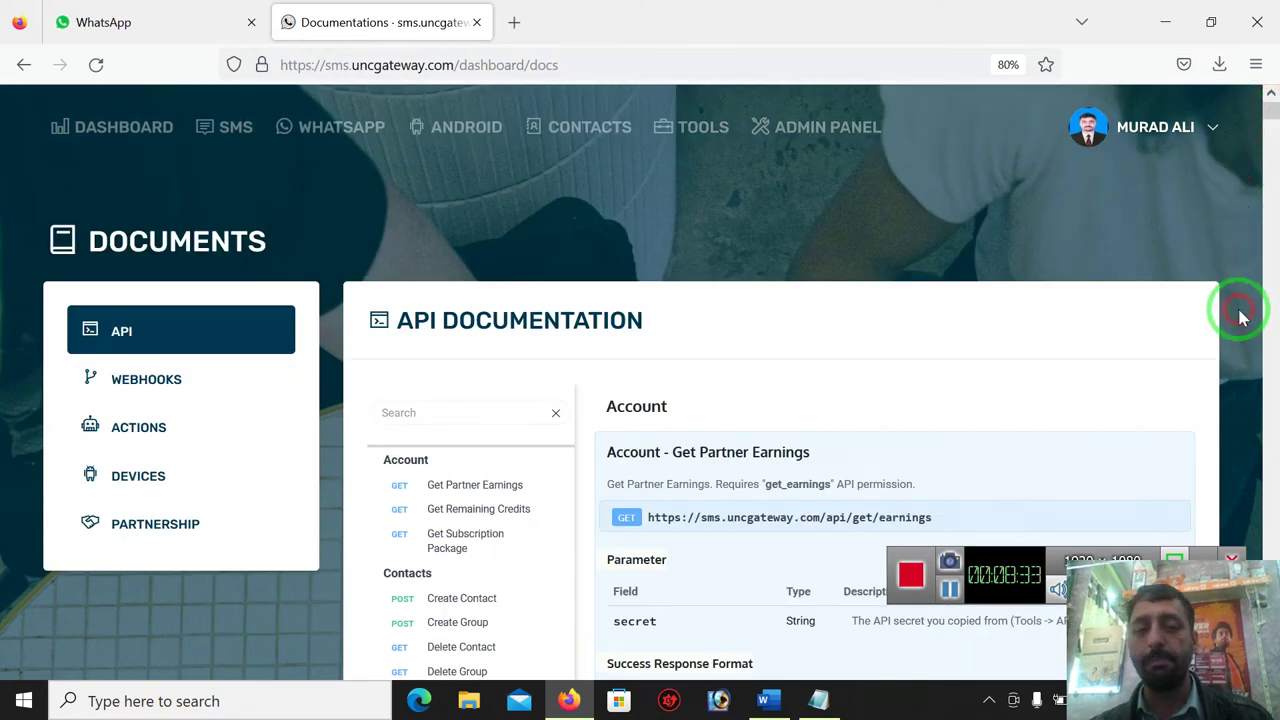
scroll(1240, 316, down, 5)
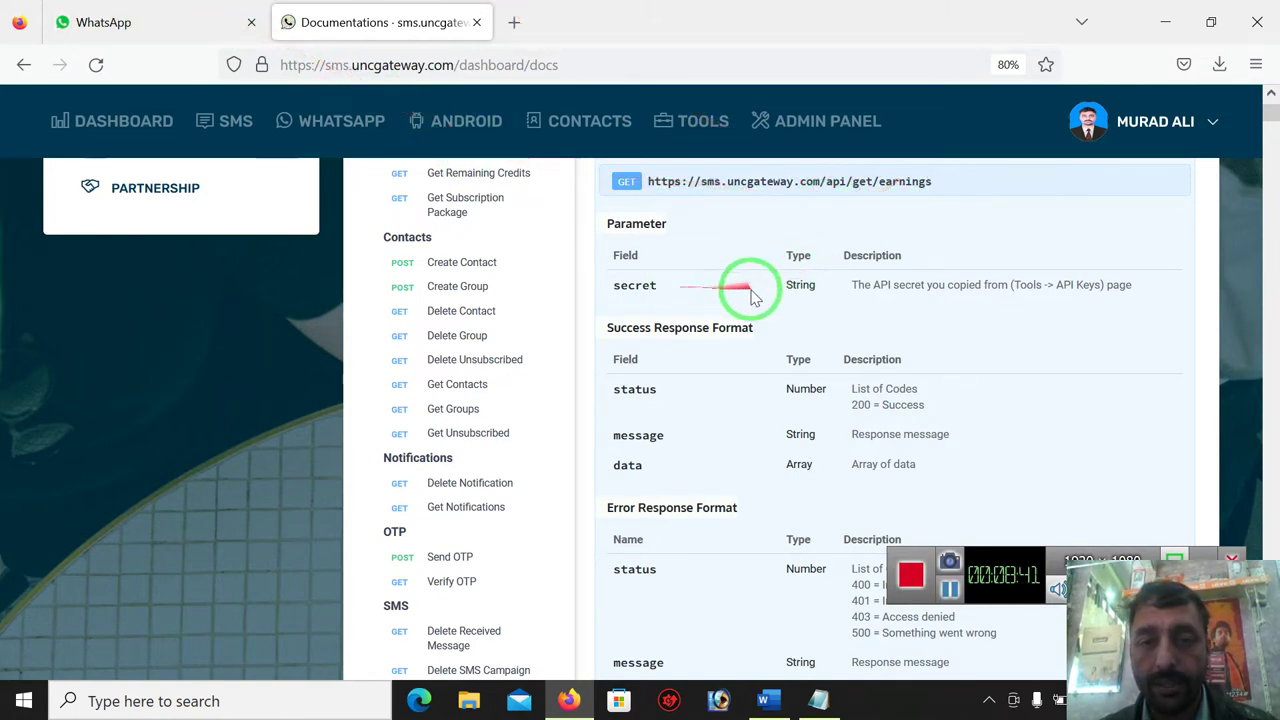
drag(614, 296, 734, 278)
drag(918, 288, 1090, 280)
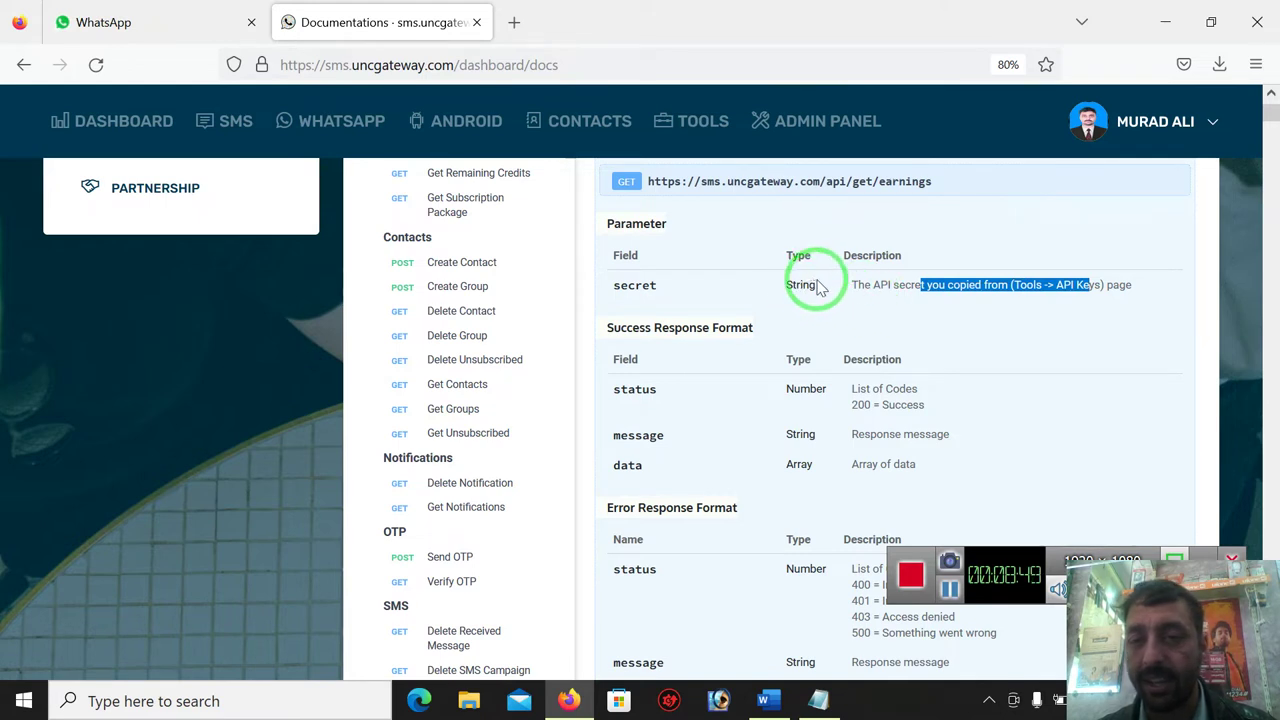
click(908, 289)
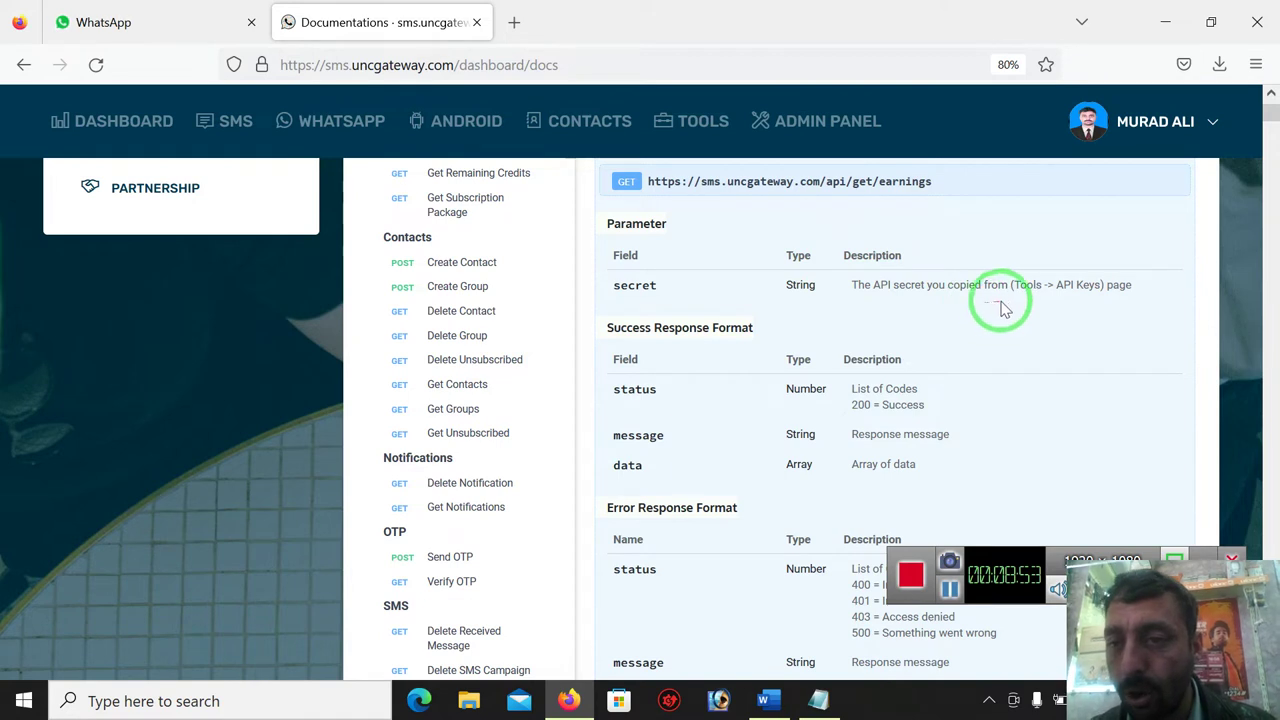
drag(1056, 287, 1088, 289)
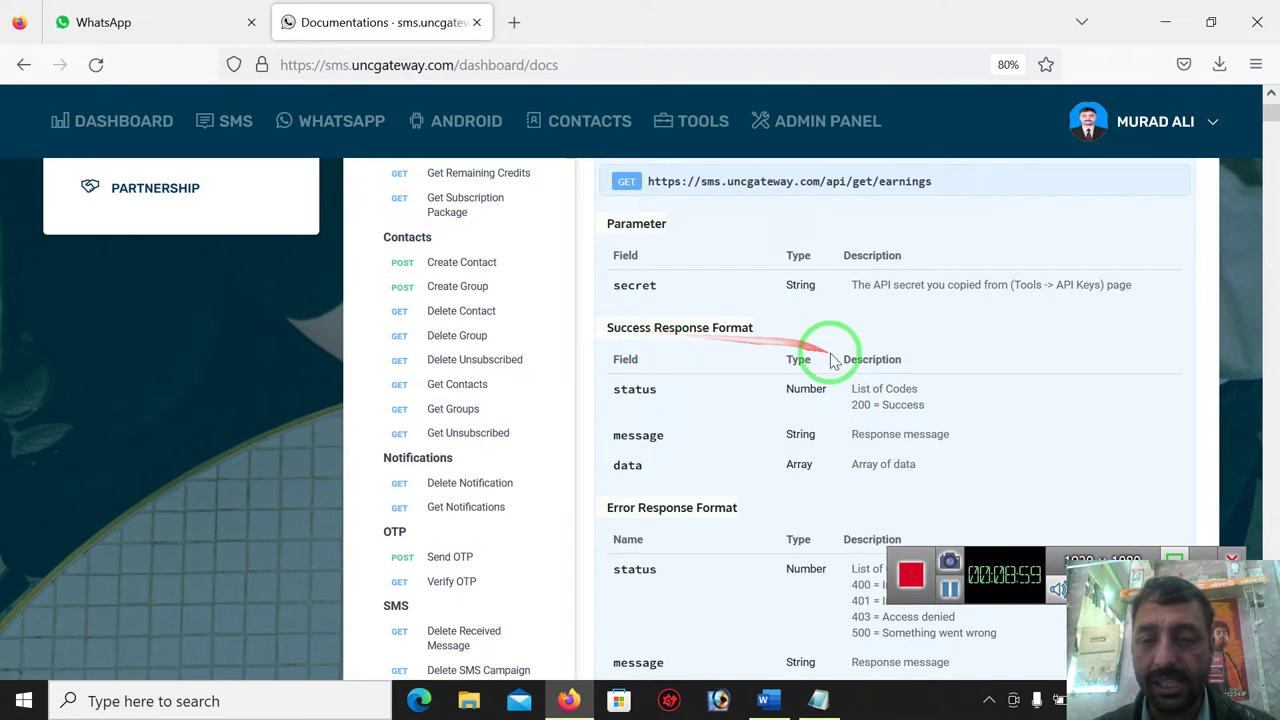
Step: Highlight the success response format rows: status, message and data
drag(786, 358, 865, 465)
click(946, 485)
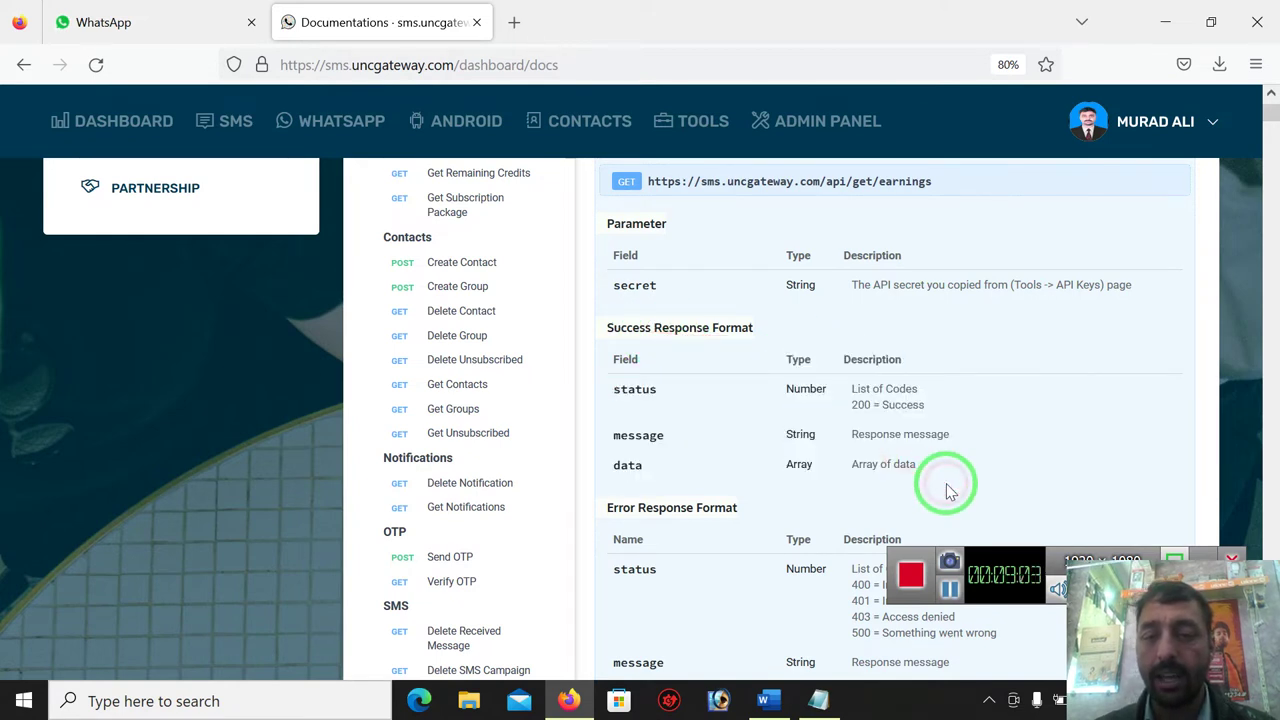
scroll(949, 490, down, 5)
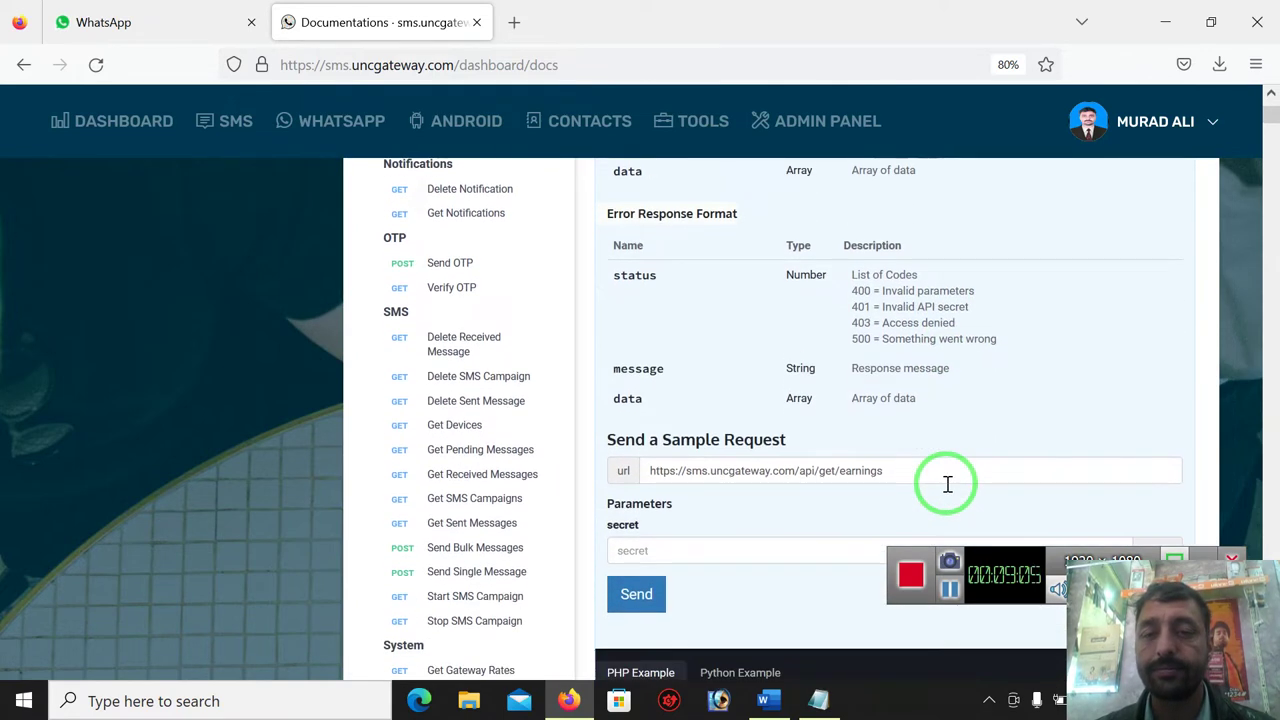
scroll(947, 485, down, 1)
scroll(946, 486, up, 1)
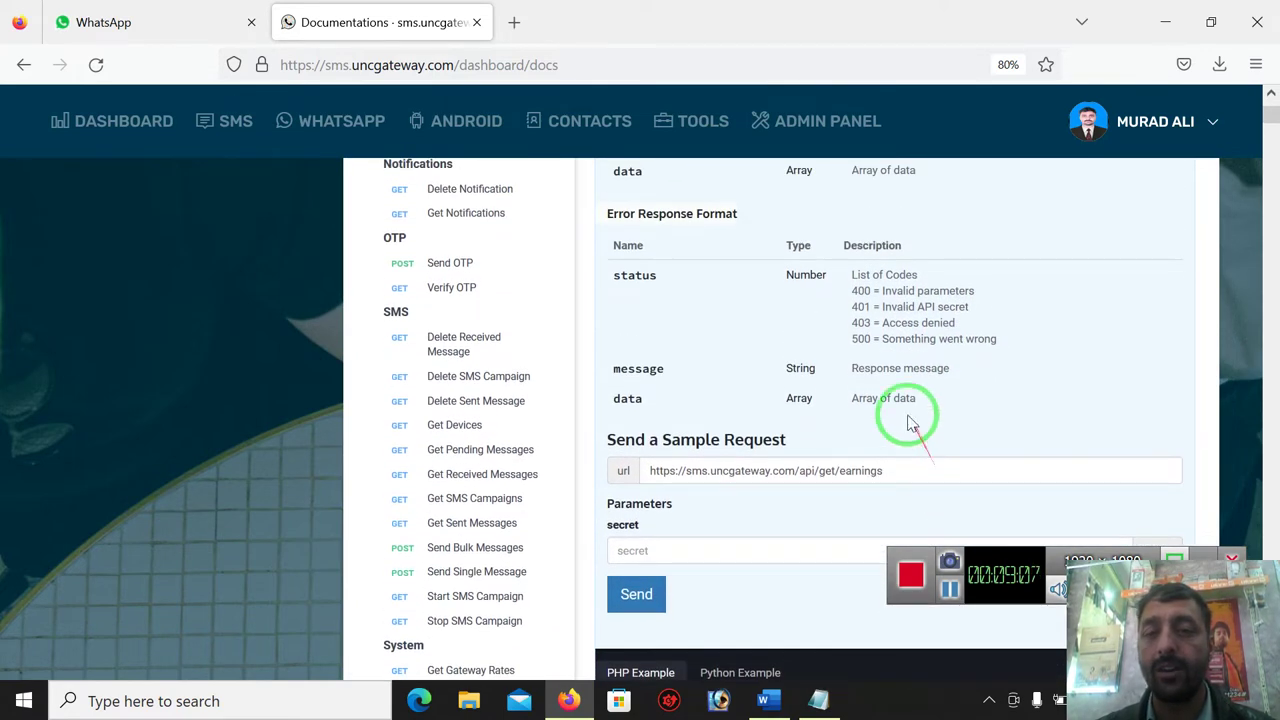
drag(991, 340, 729, 246)
click(967, 252)
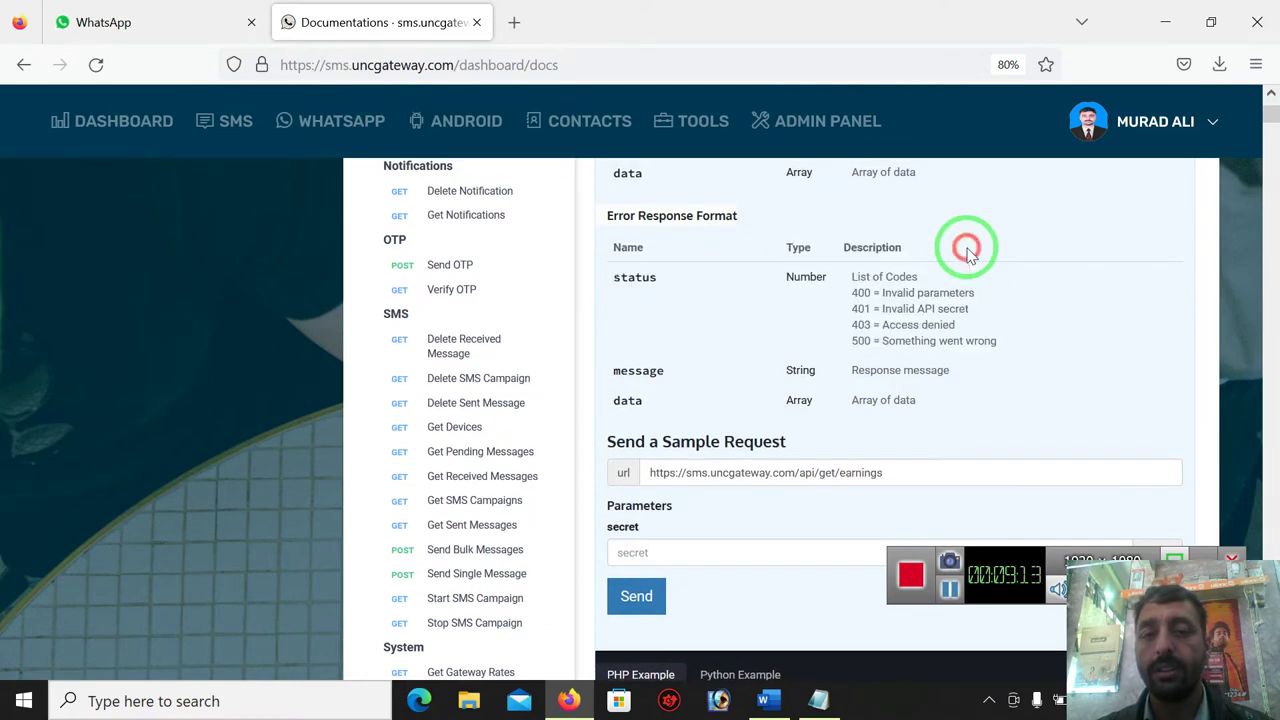
scroll(967, 252, down, 3)
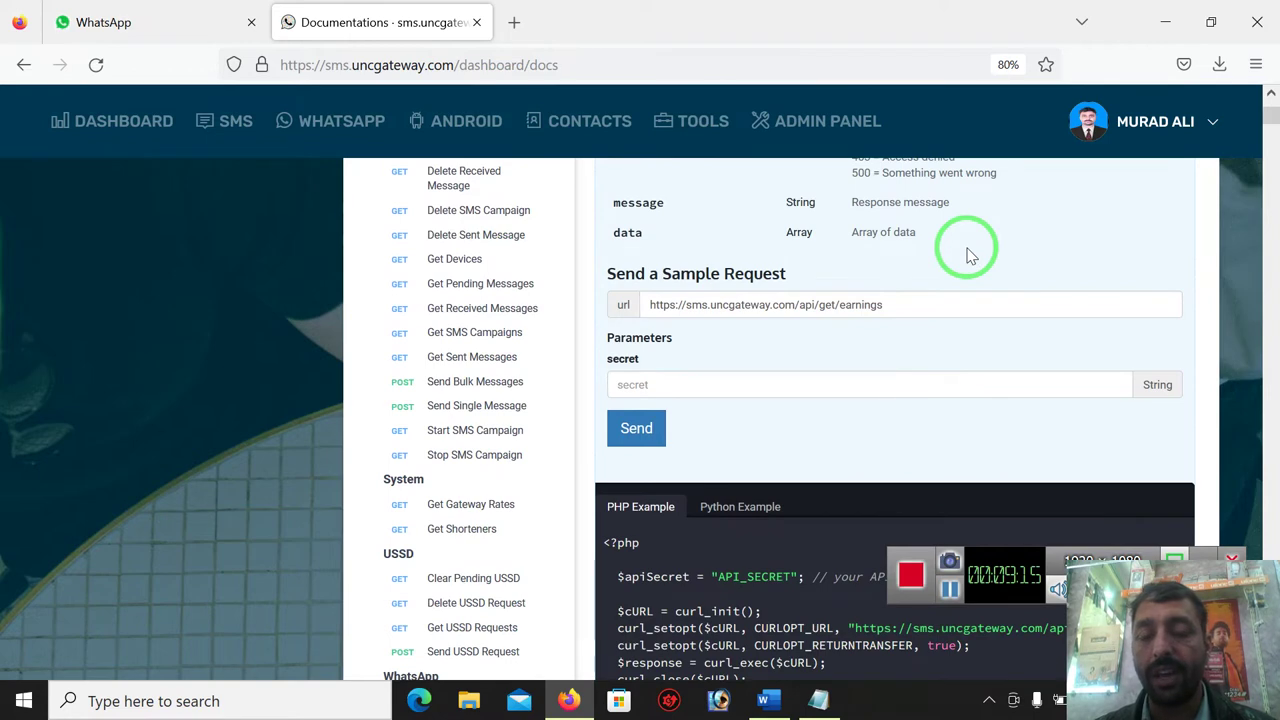
scroll(967, 252, down, 6)
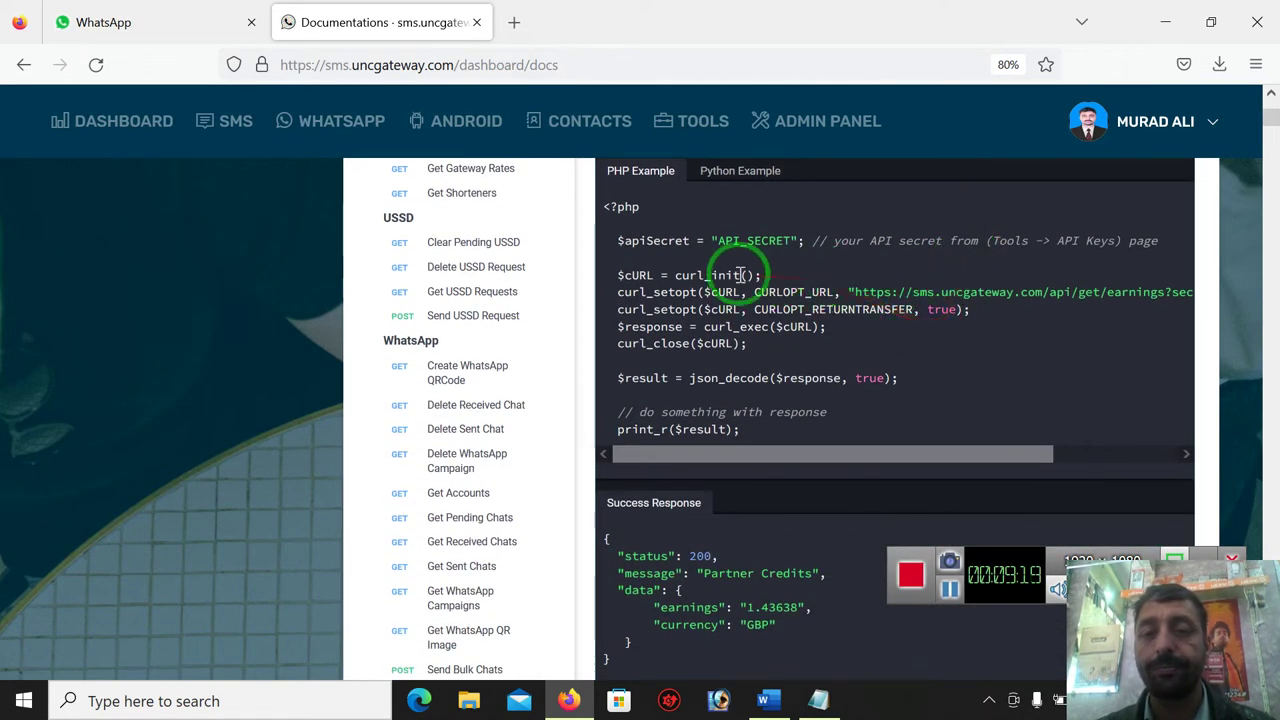
drag(697, 240, 755, 343)
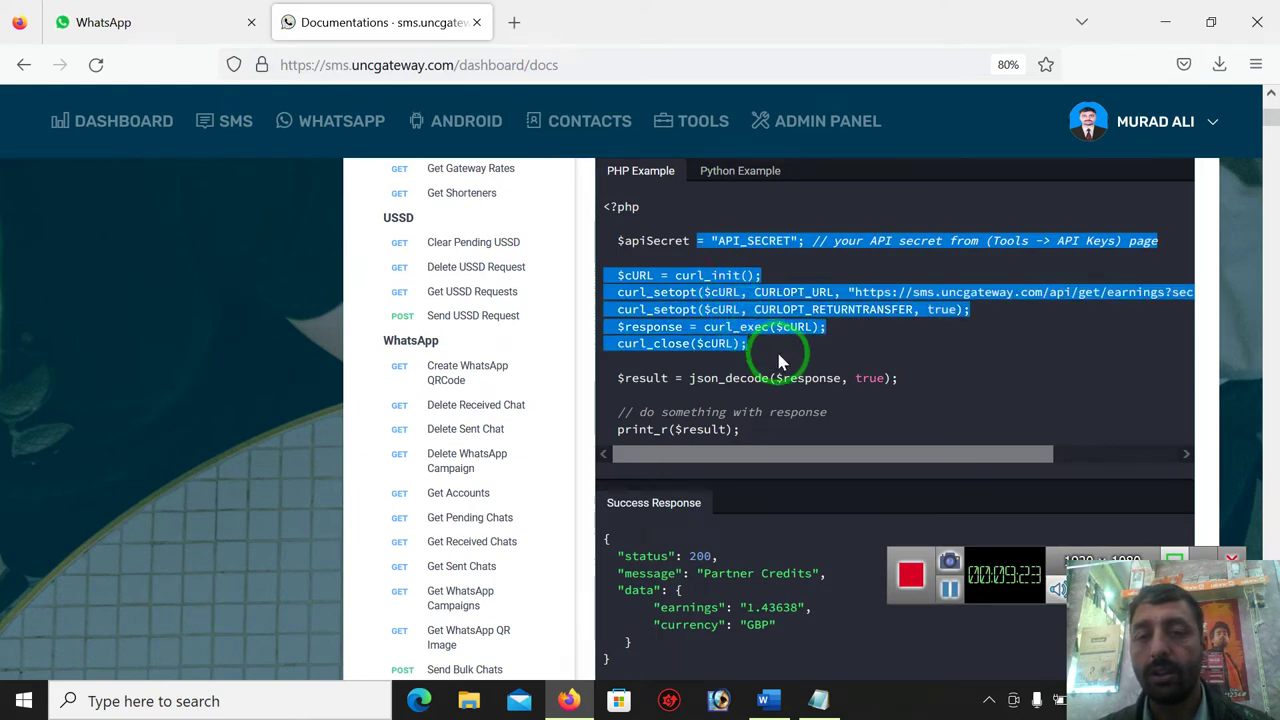
click(779, 352)
scroll(779, 352, down, 6)
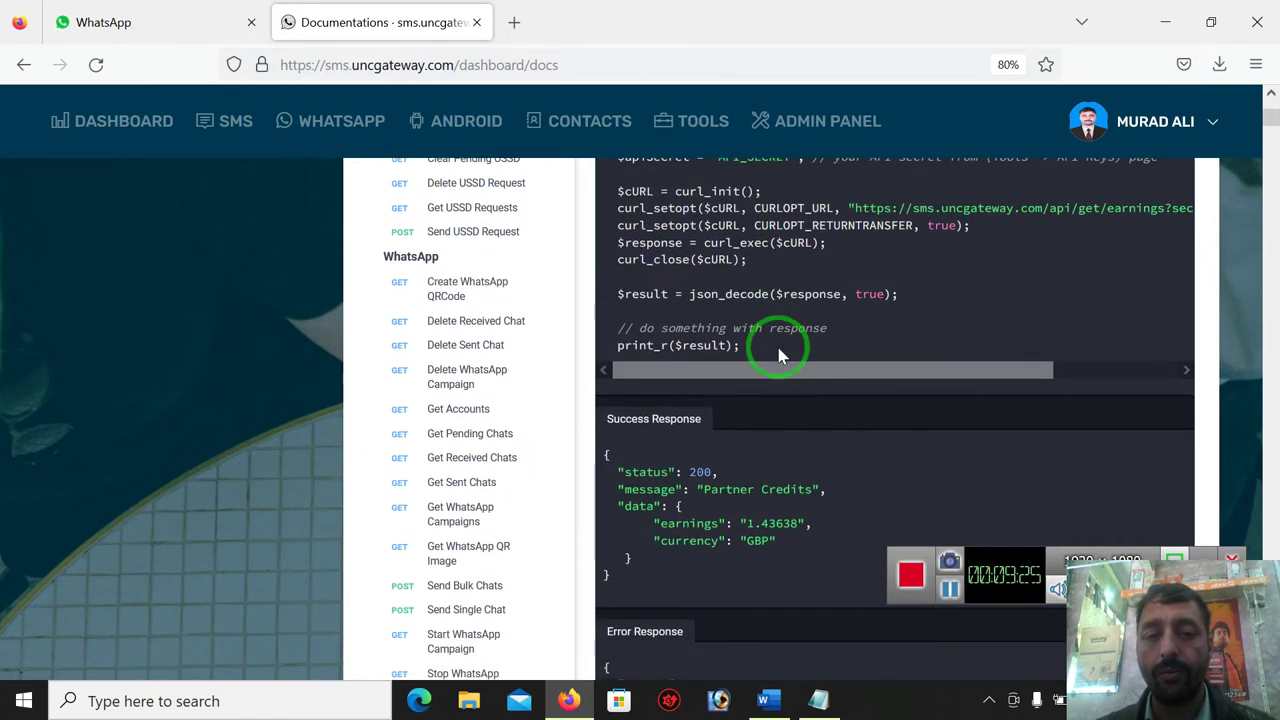
scroll(779, 352, down, 6)
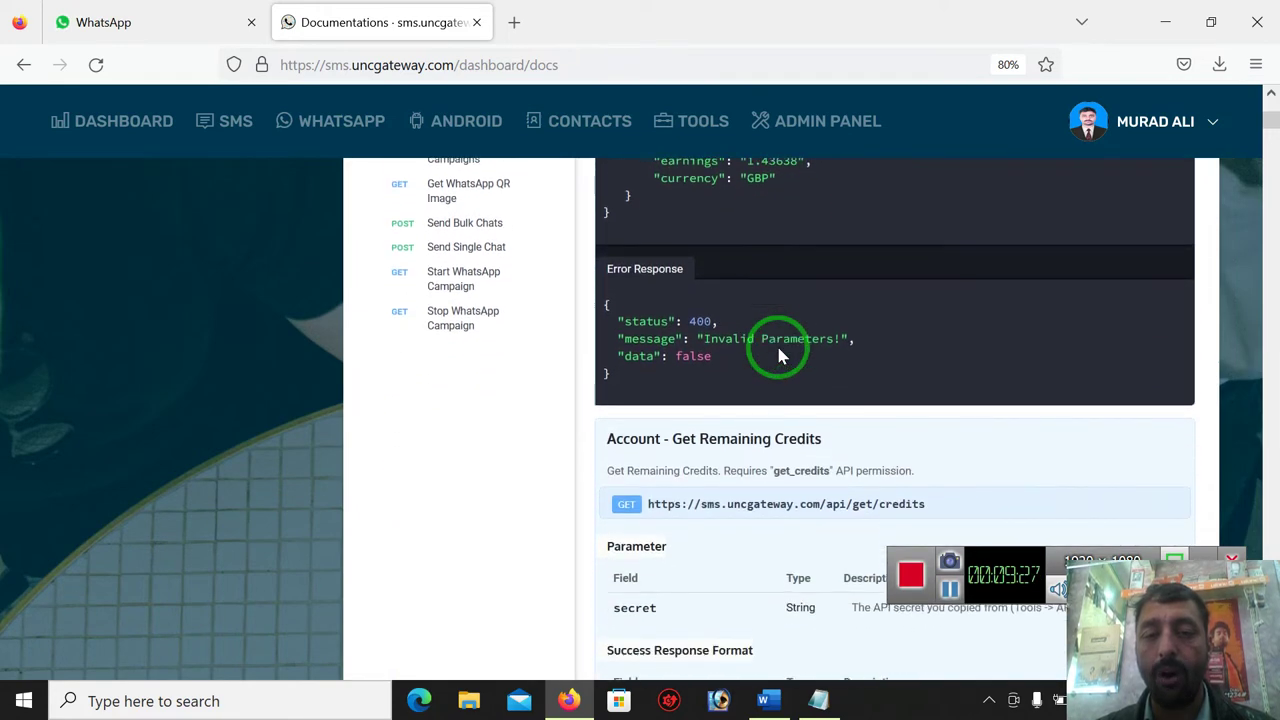
scroll(779, 352, down, 2)
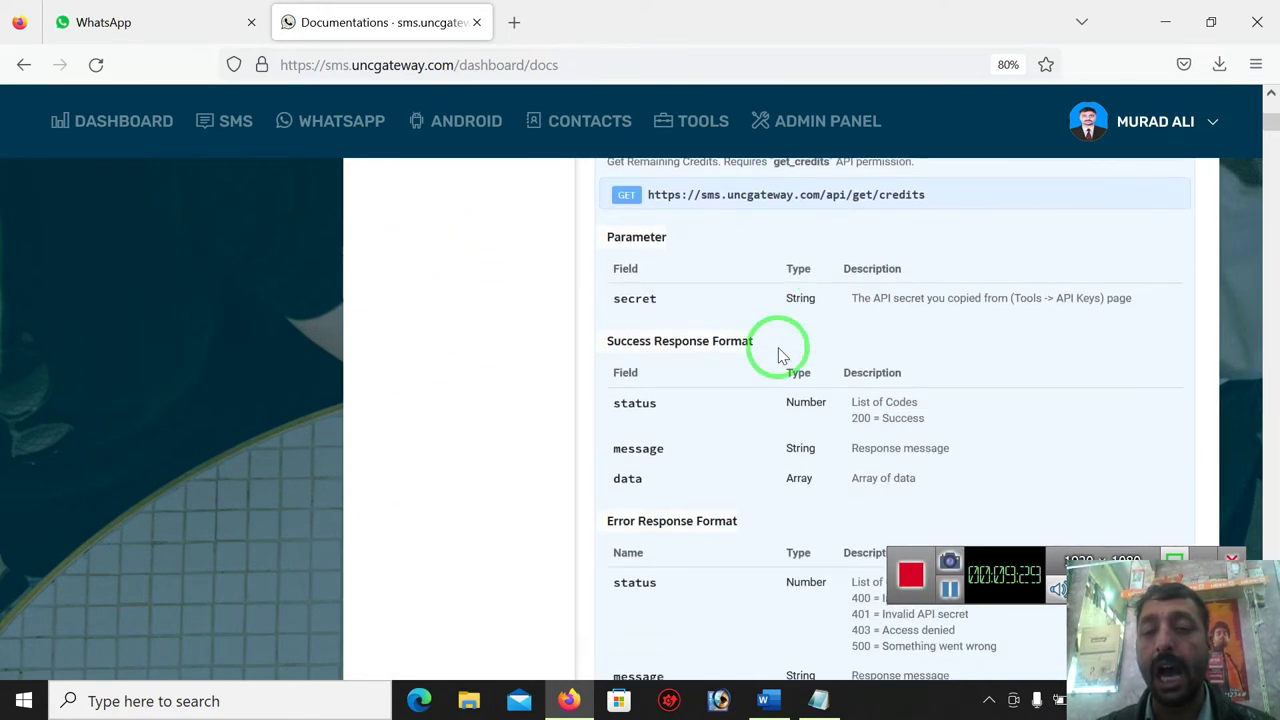
drag(1268, 130, 1270, 100)
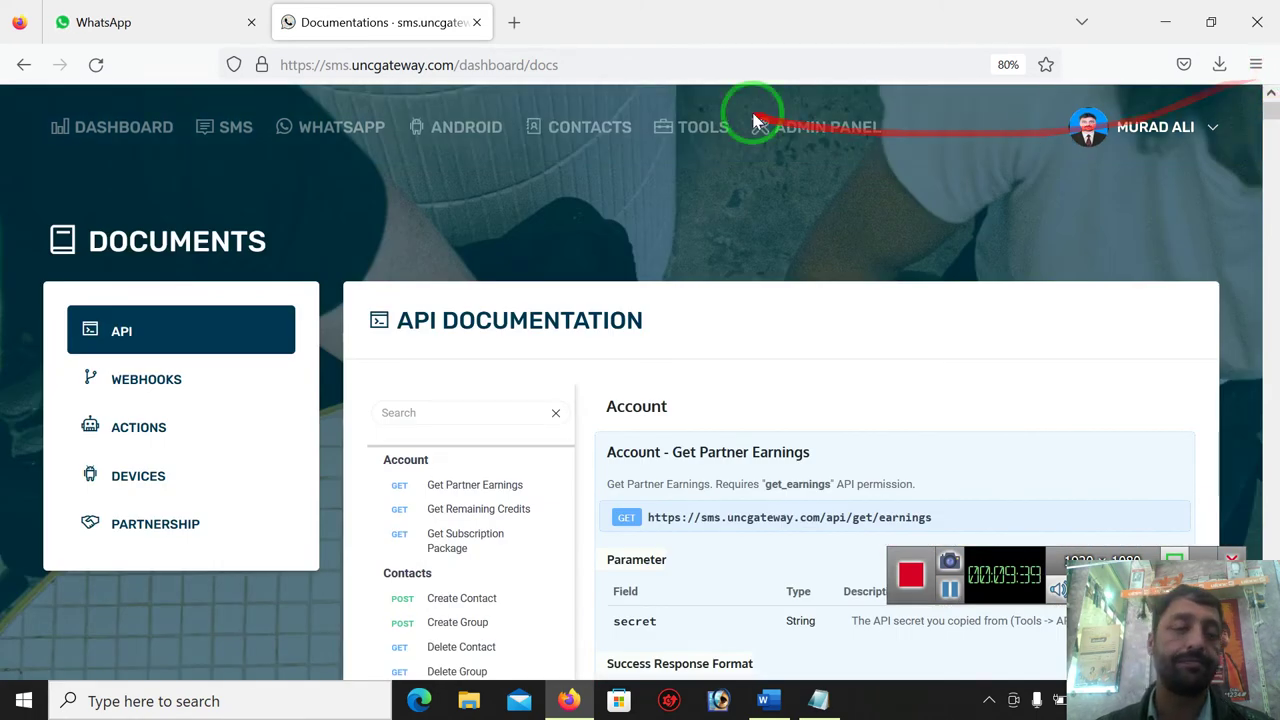
Step: Open the empty Webhooks list under Tools and bring up the Add Webhook form
click(150, 381)
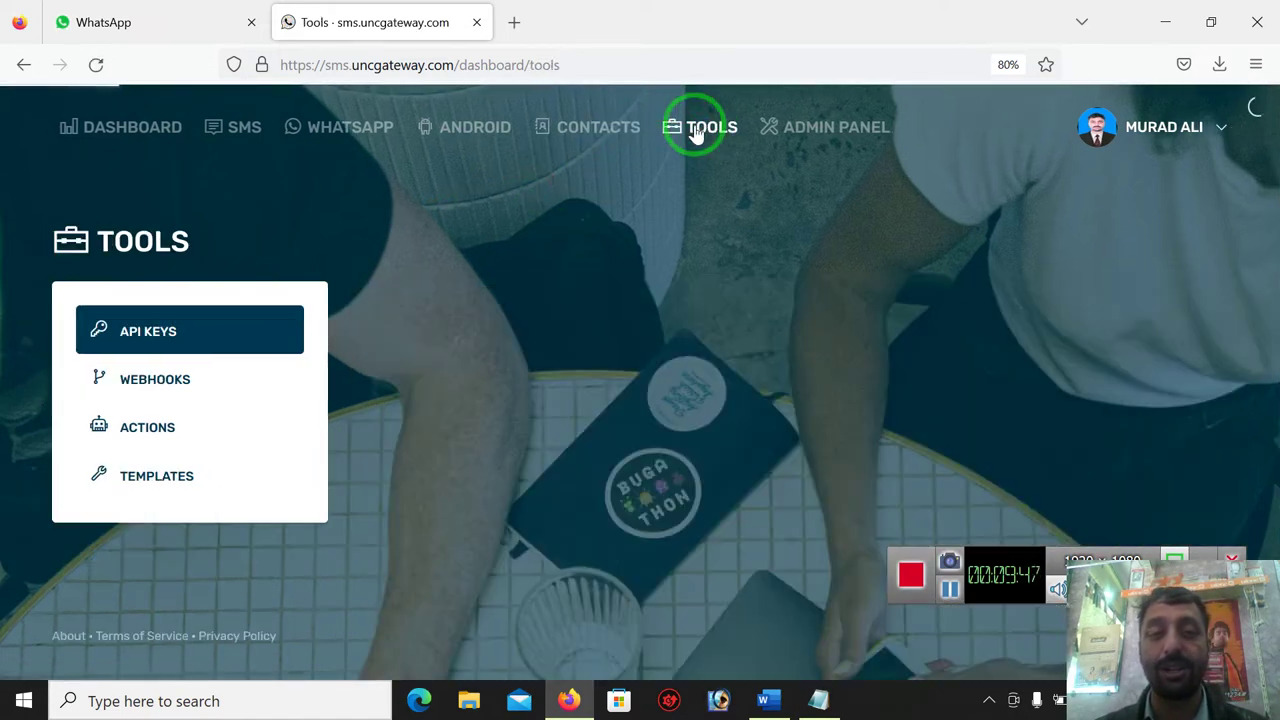
click(142, 380)
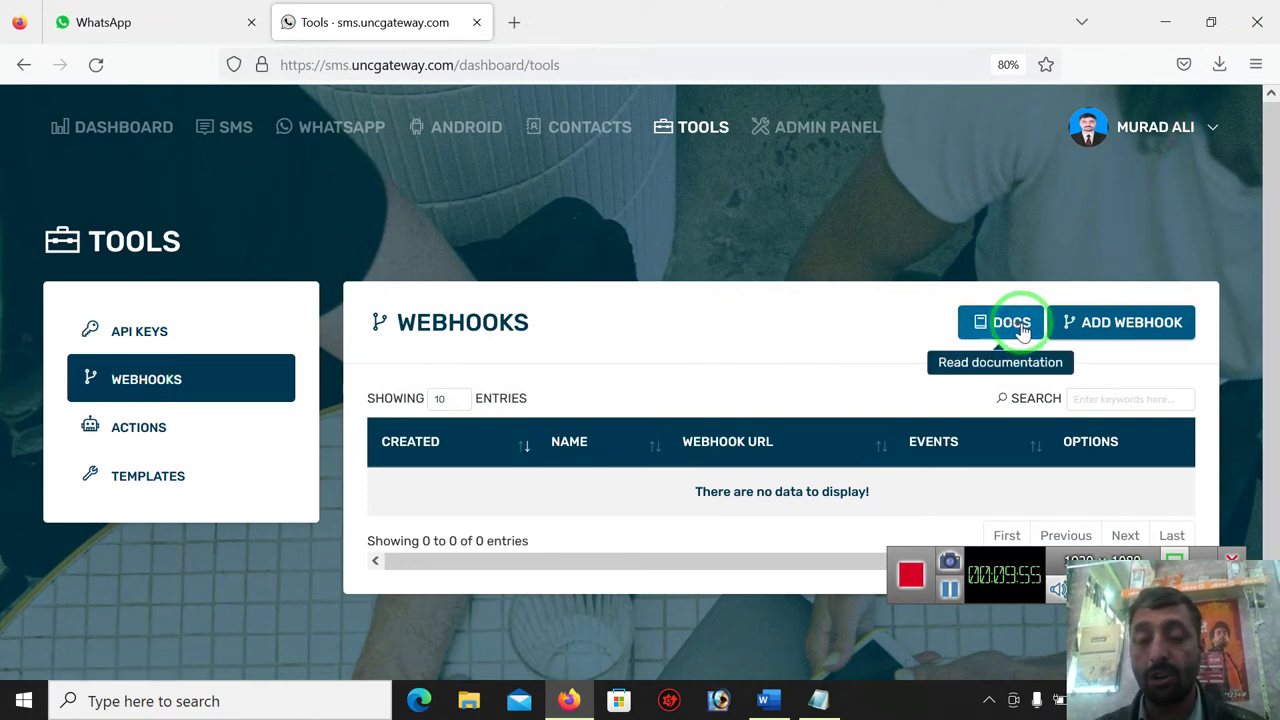
click(1110, 324)
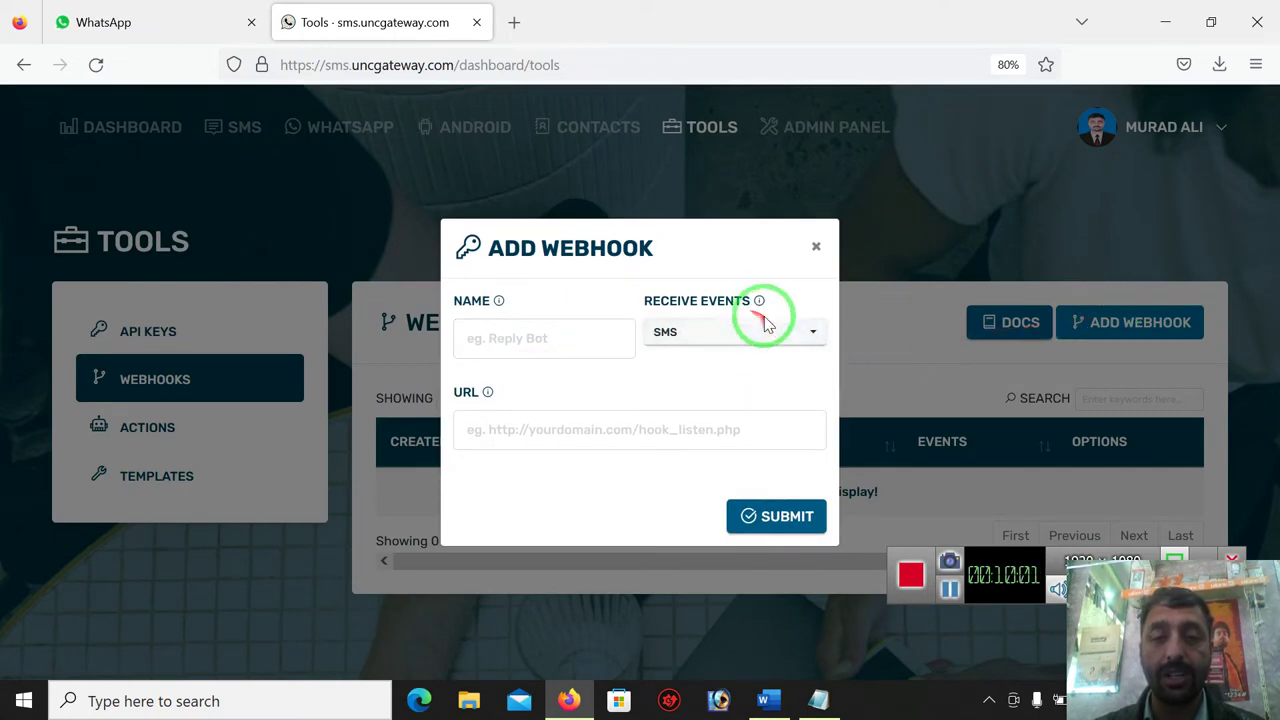
Step: Try the webhook URL field, then discard the Add Webhook form and open the Webhooks docs
mouse_move(760, 303)
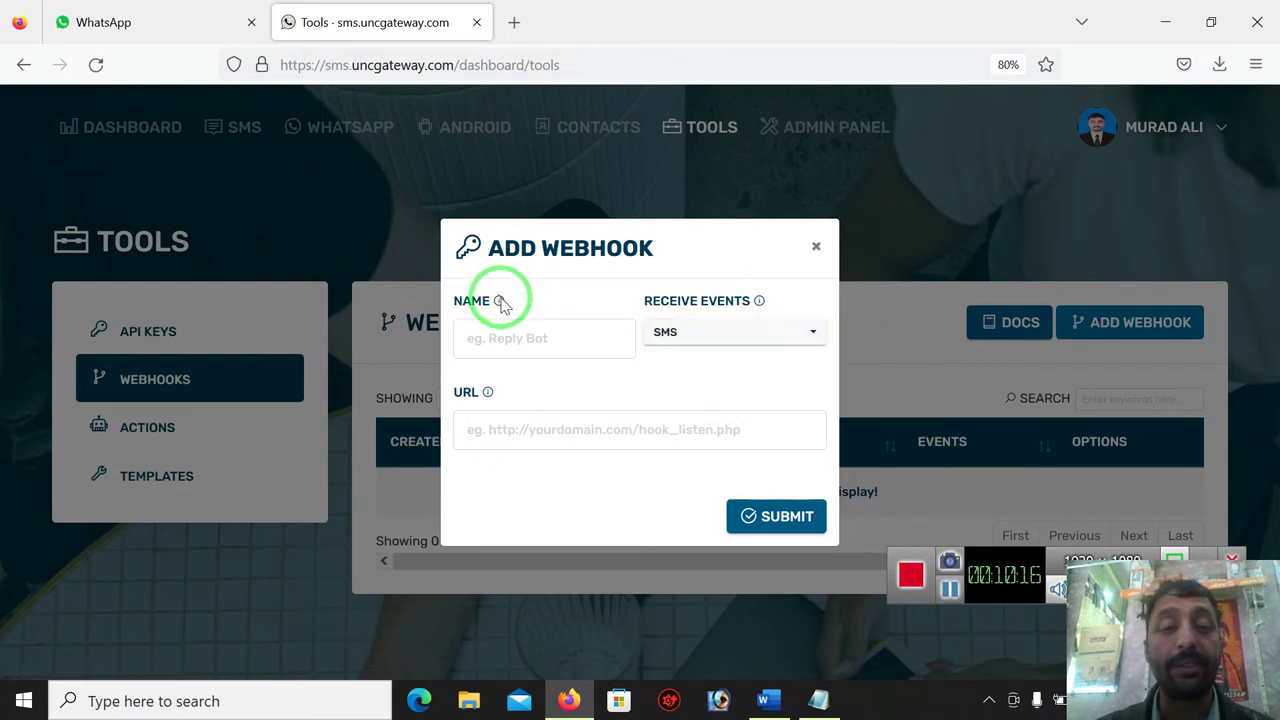
mouse_move(500, 302)
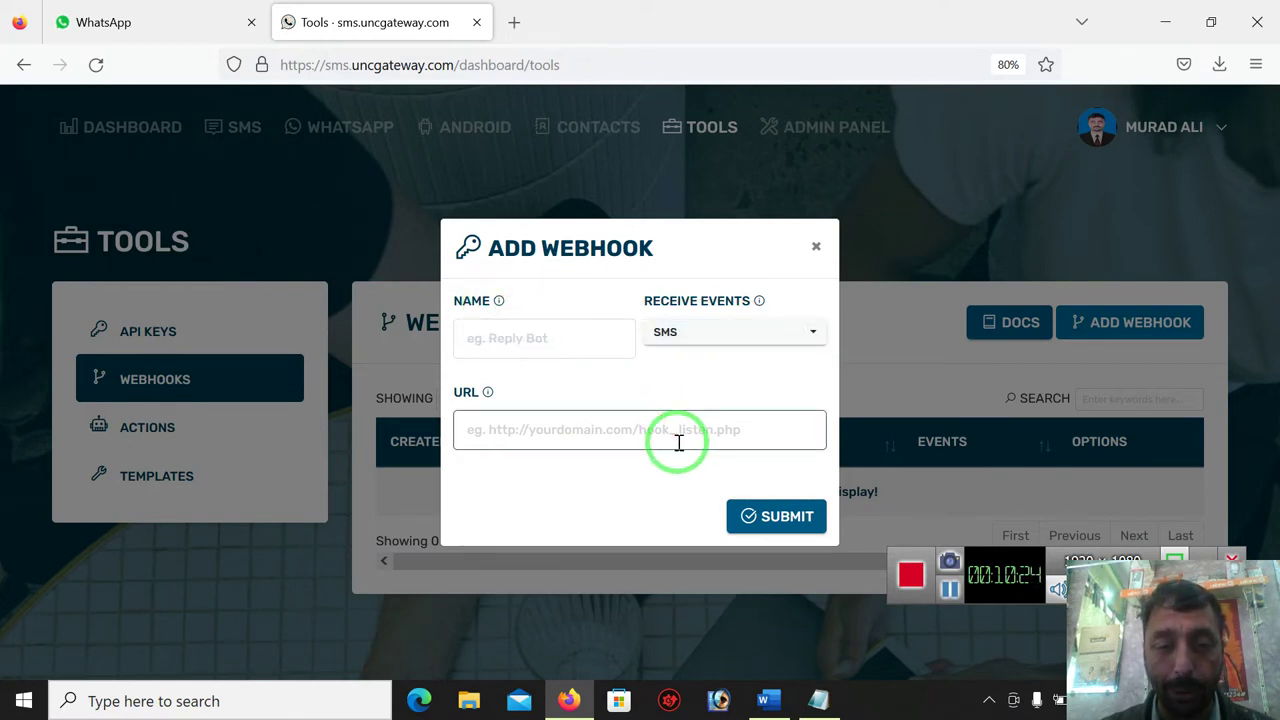
click(748, 429)
drag(585, 432, 733, 447)
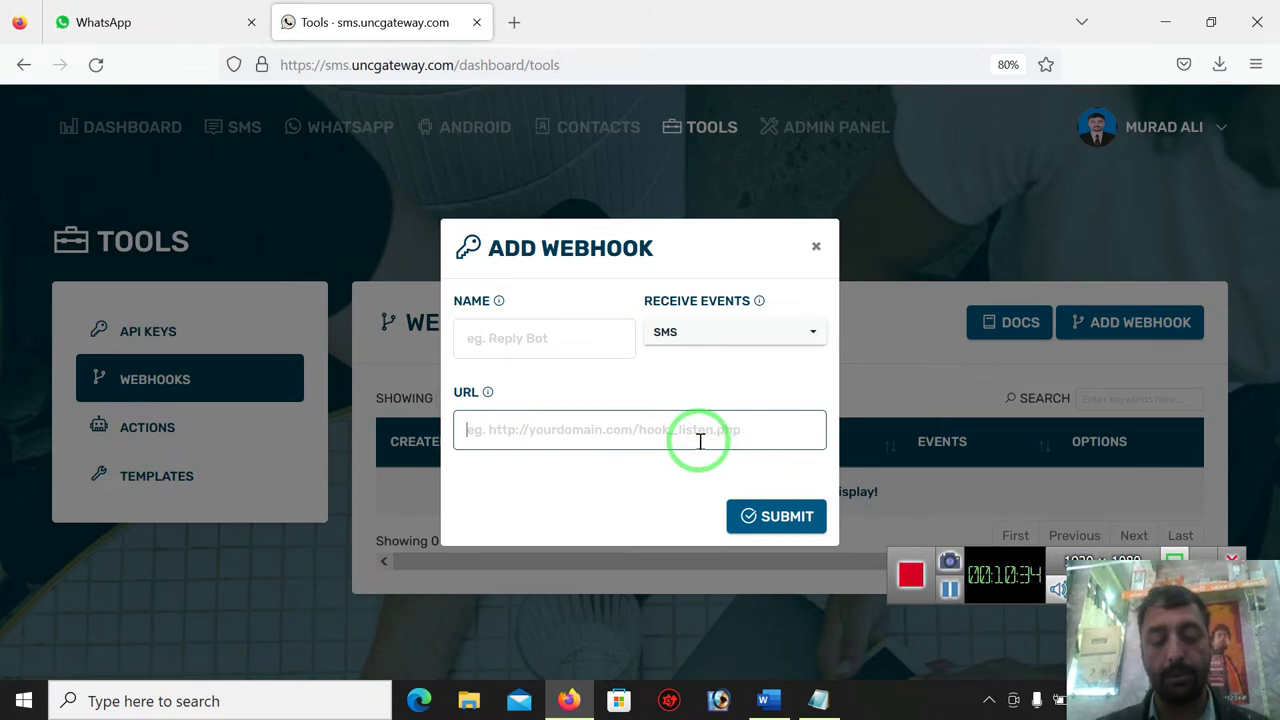
text(dl)
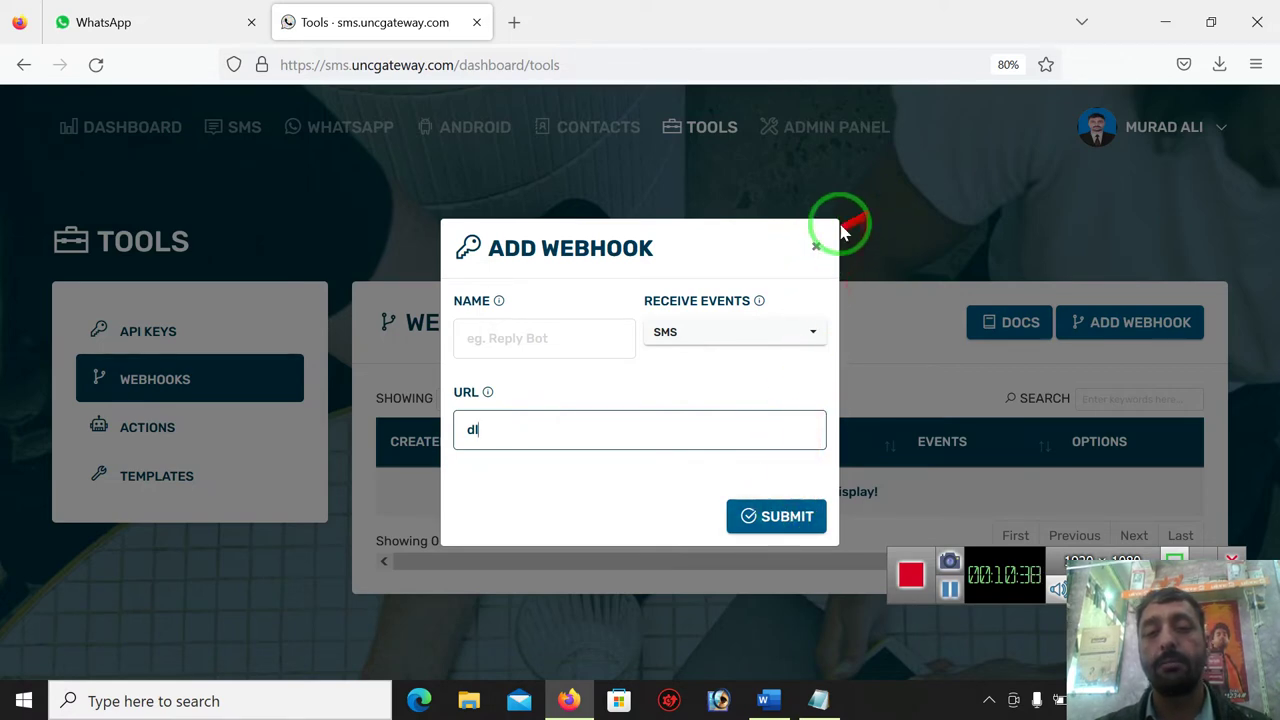
click(816, 246)
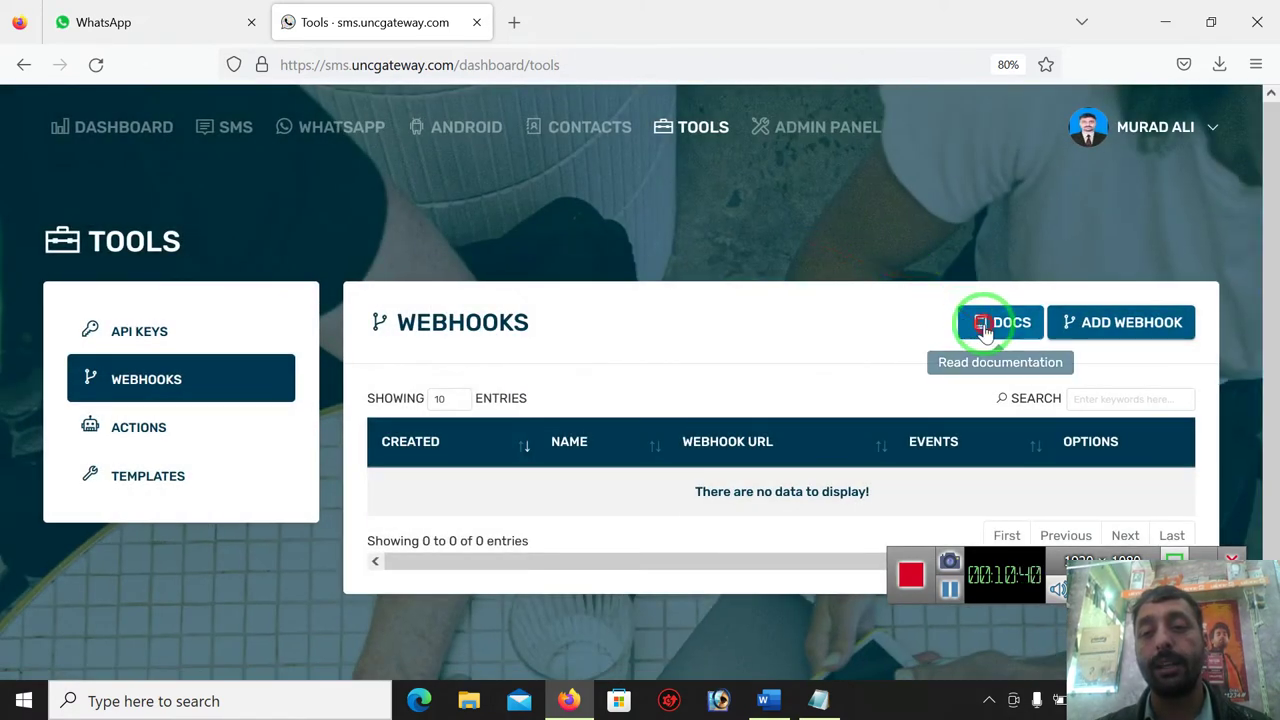
click(985, 330)
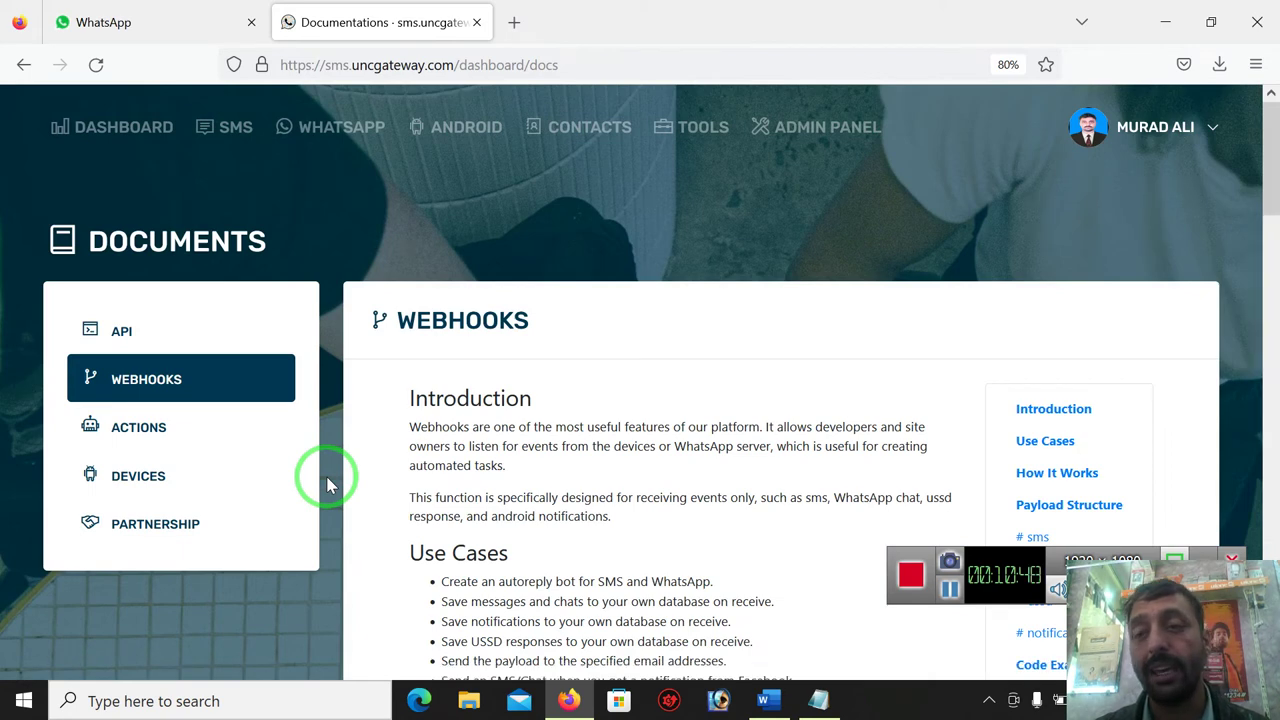
Step: Highlight the webhook Introduction paragraphs and the seven Use Cases bullets
scroll(327, 485, down, 4)
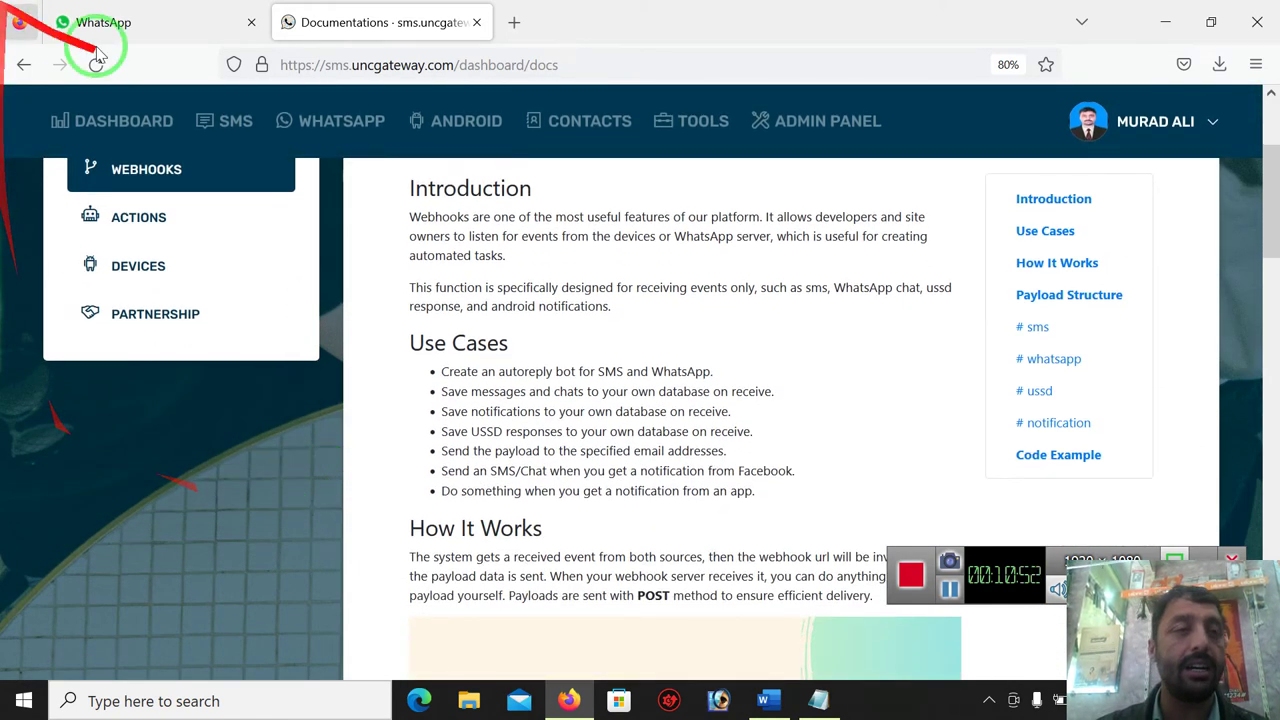
drag(409, 216, 614, 311)
click(625, 322)
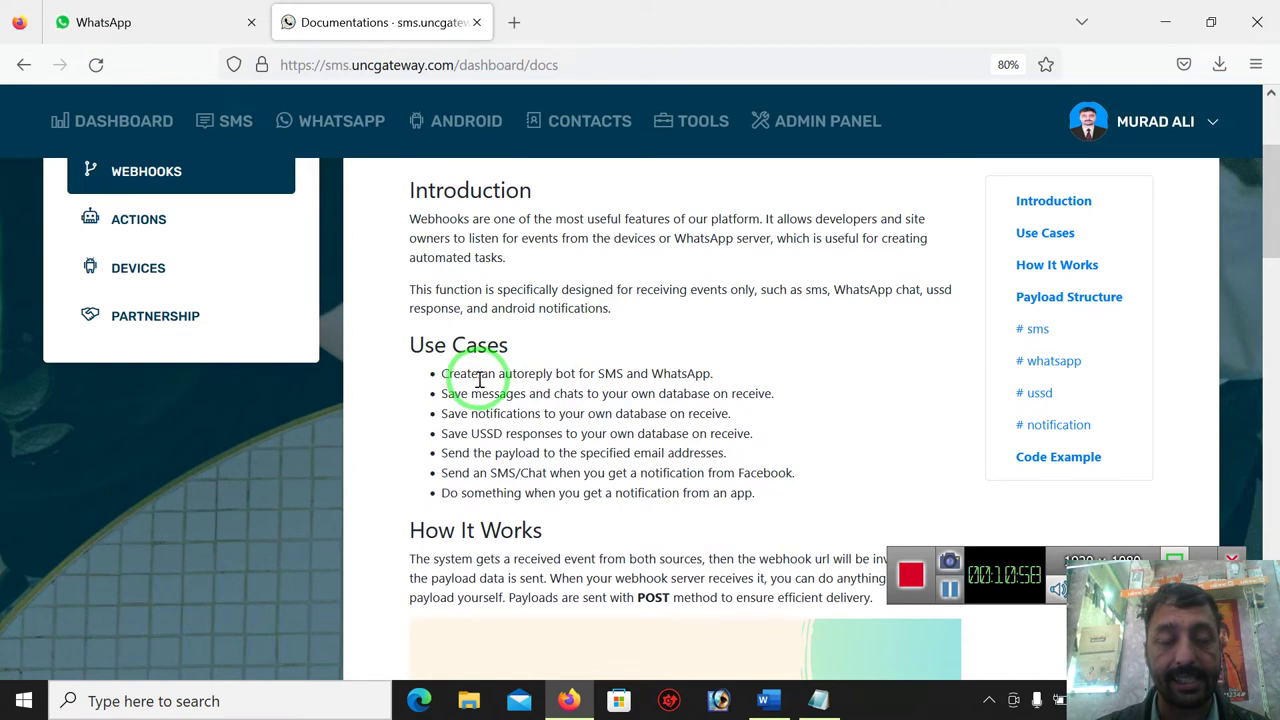
drag(444, 377, 757, 507)
click(757, 507)
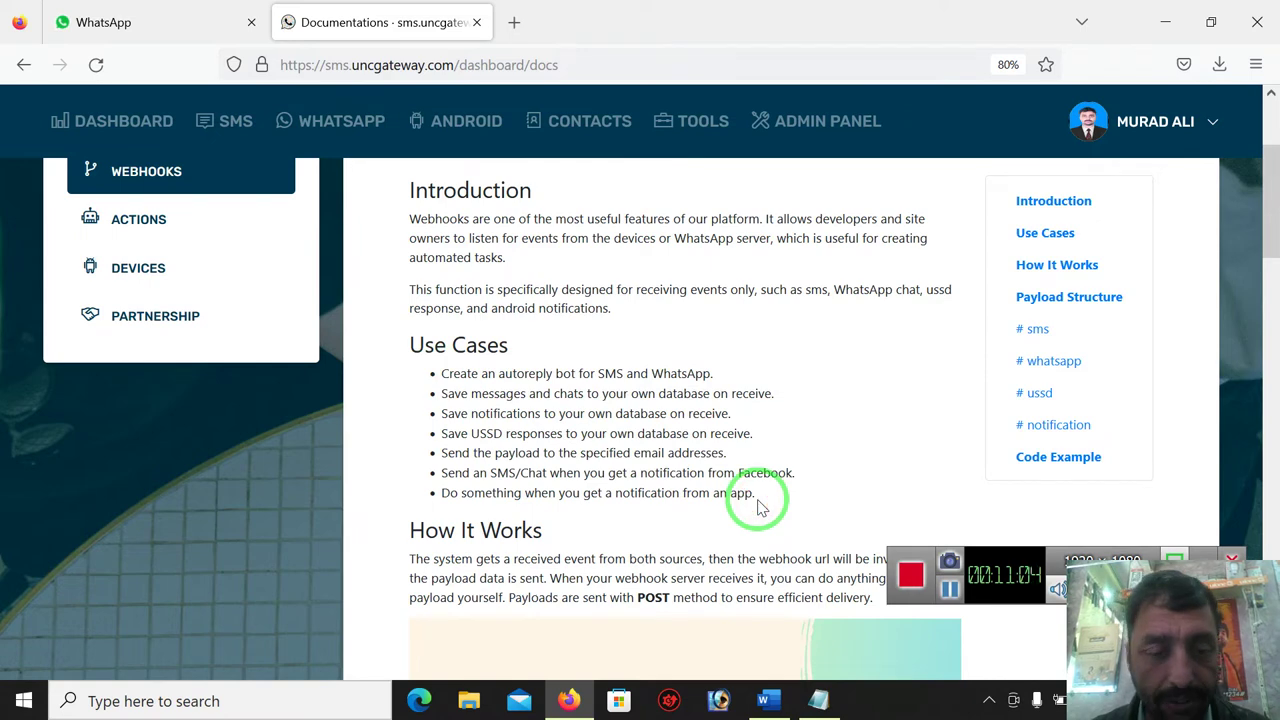
Step: Highlight the How It Works paragraph and continue down to Payload Structure
scroll(757, 507, down, 4)
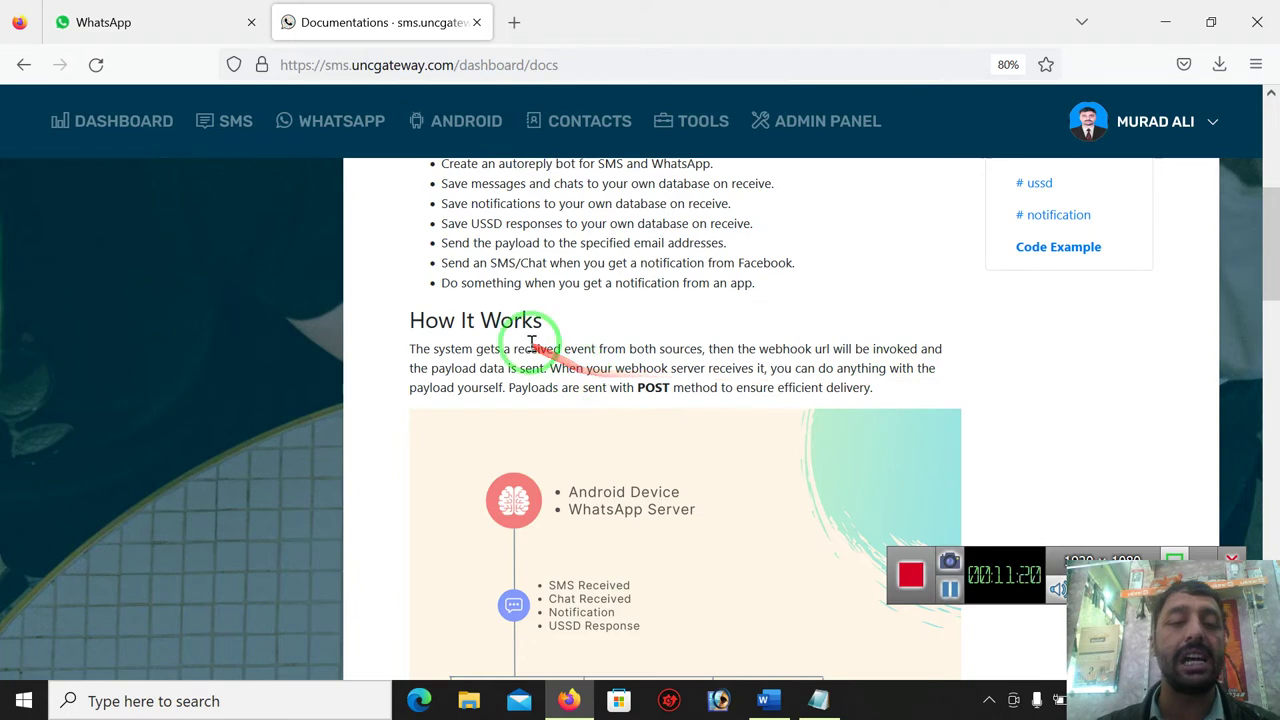
drag(409, 349, 877, 391)
click(880, 398)
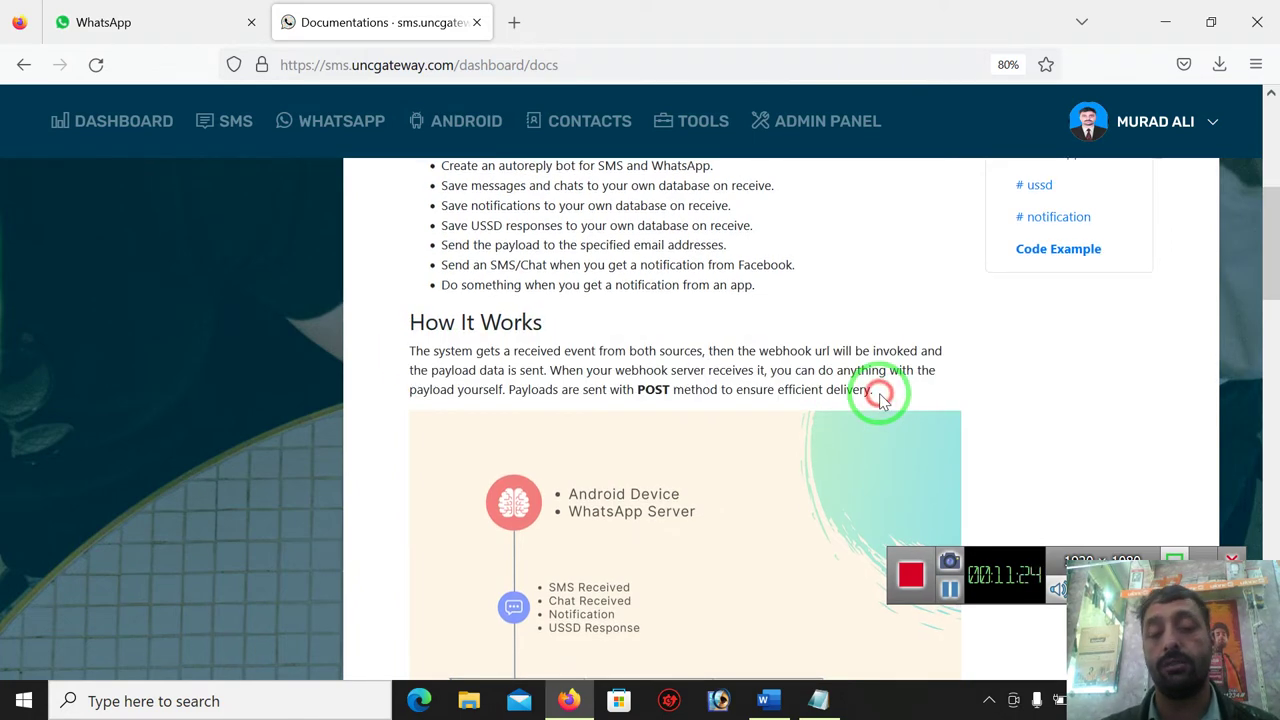
scroll(880, 398, down, 3)
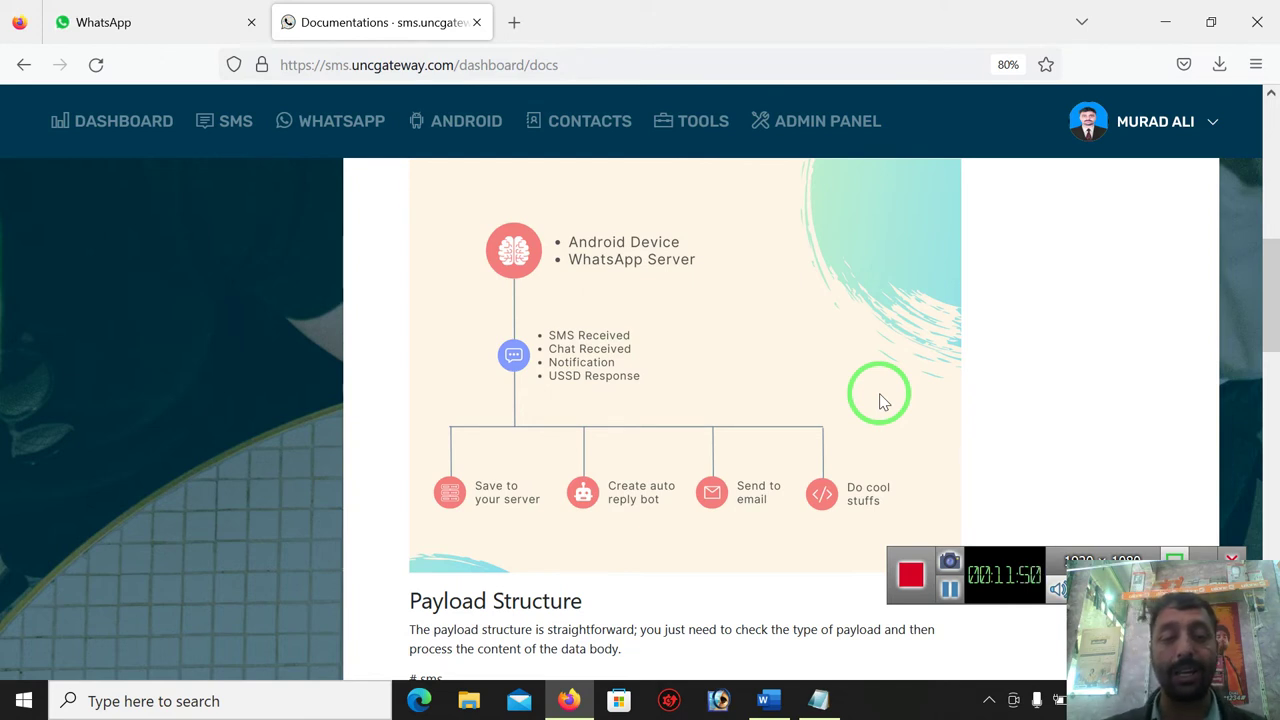
scroll(880, 400, down, 7)
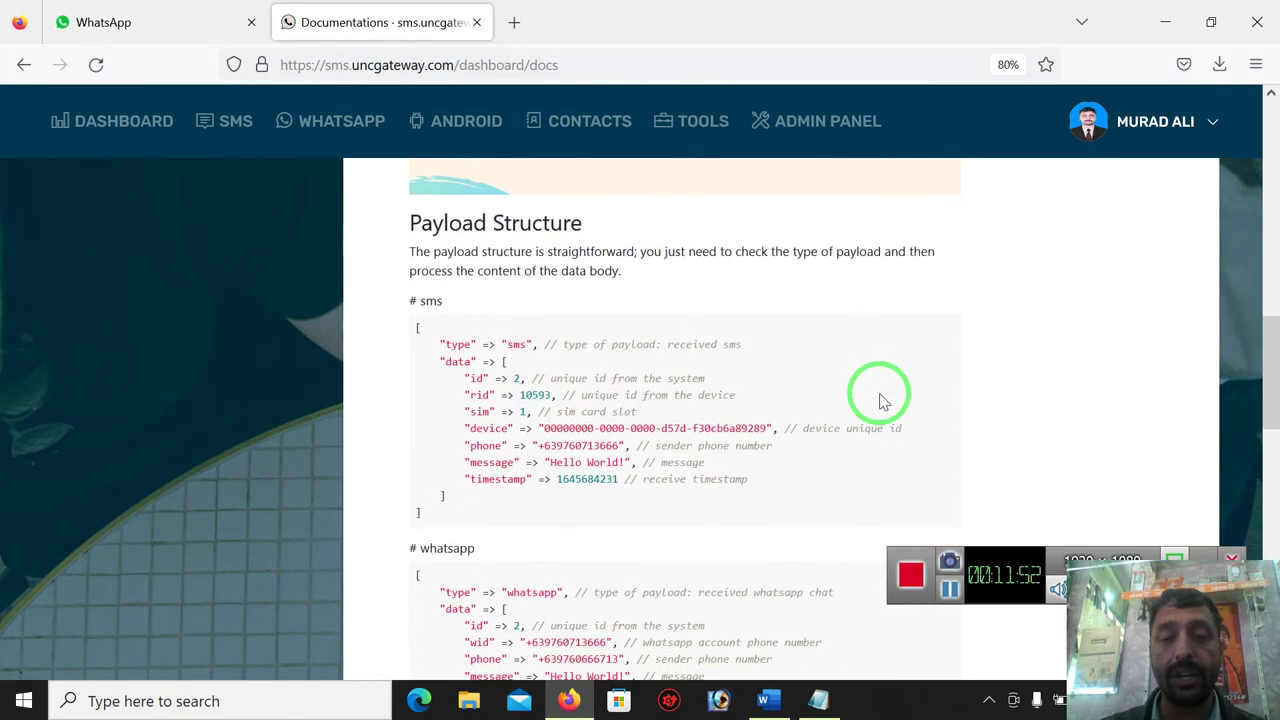
Step: Highlight the sms payload example with its id, sim, phone, message and timestamp fields
click(416, 352)
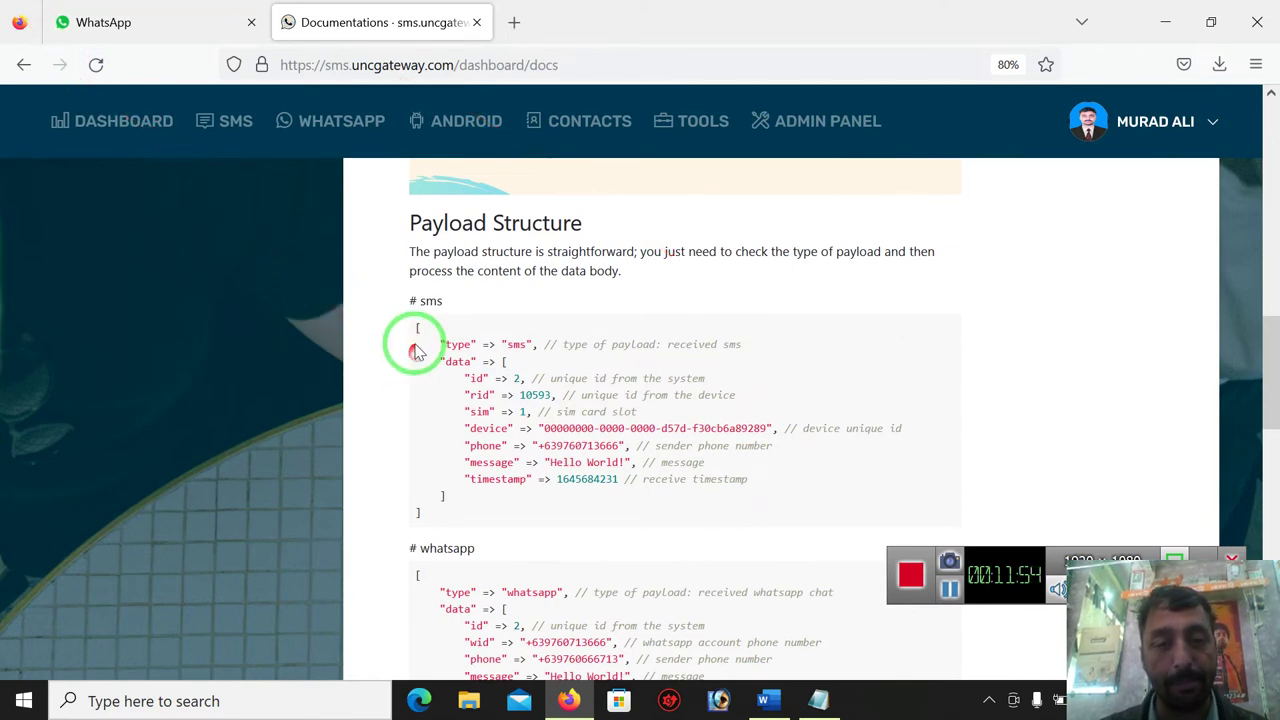
drag(416, 352, 628, 497)
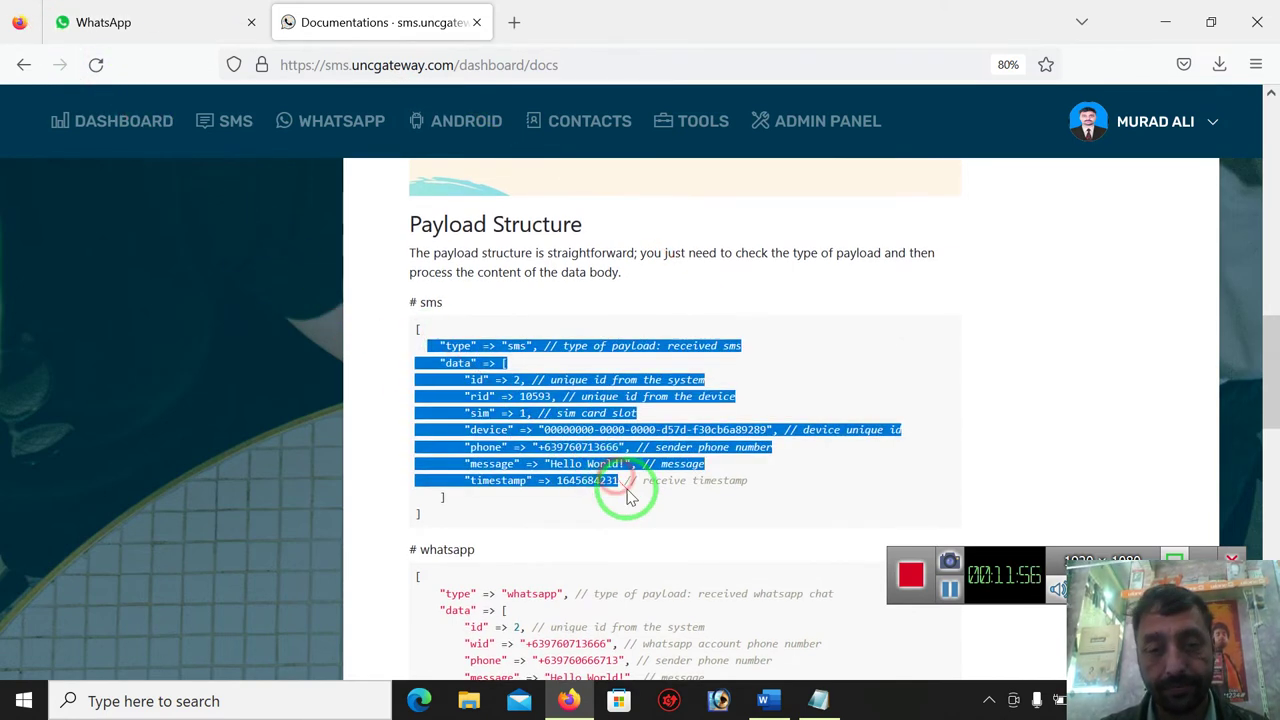
click(630, 500)
Step: Scroll through the PHP code example, return to the top, and go back to Tools
scroll(636, 505, down, 3)
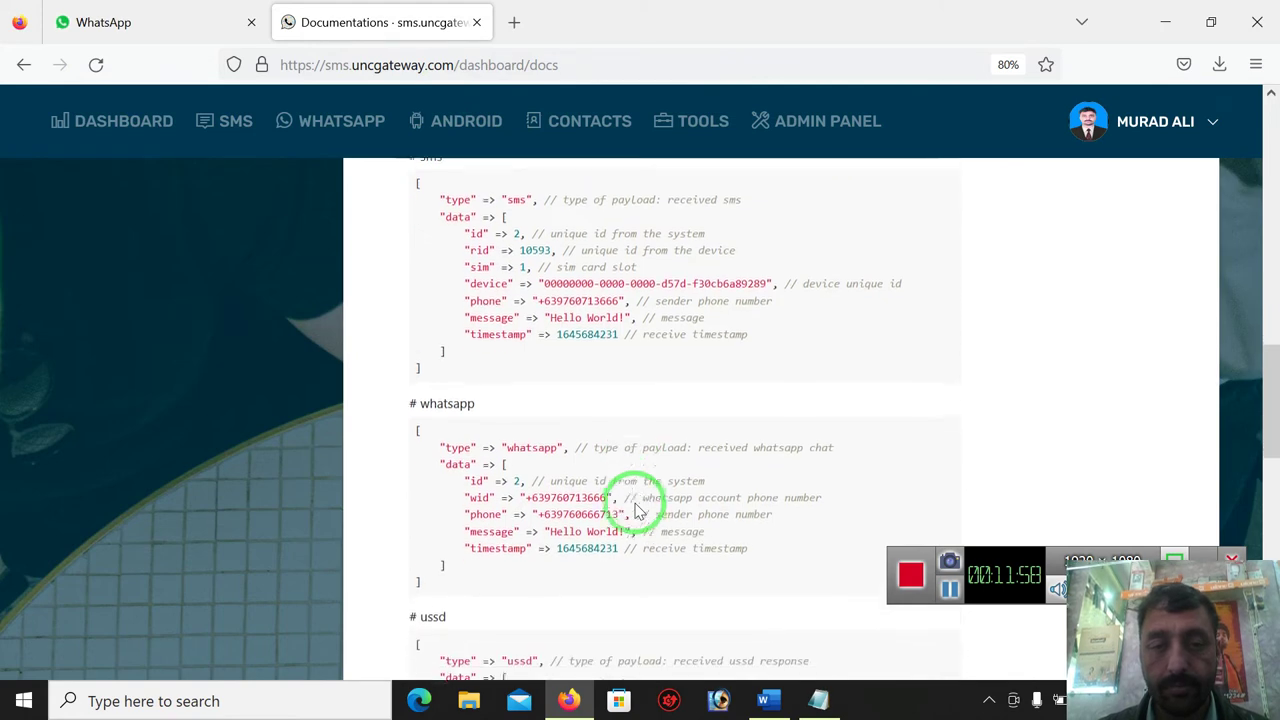
scroll(636, 510, down, 1)
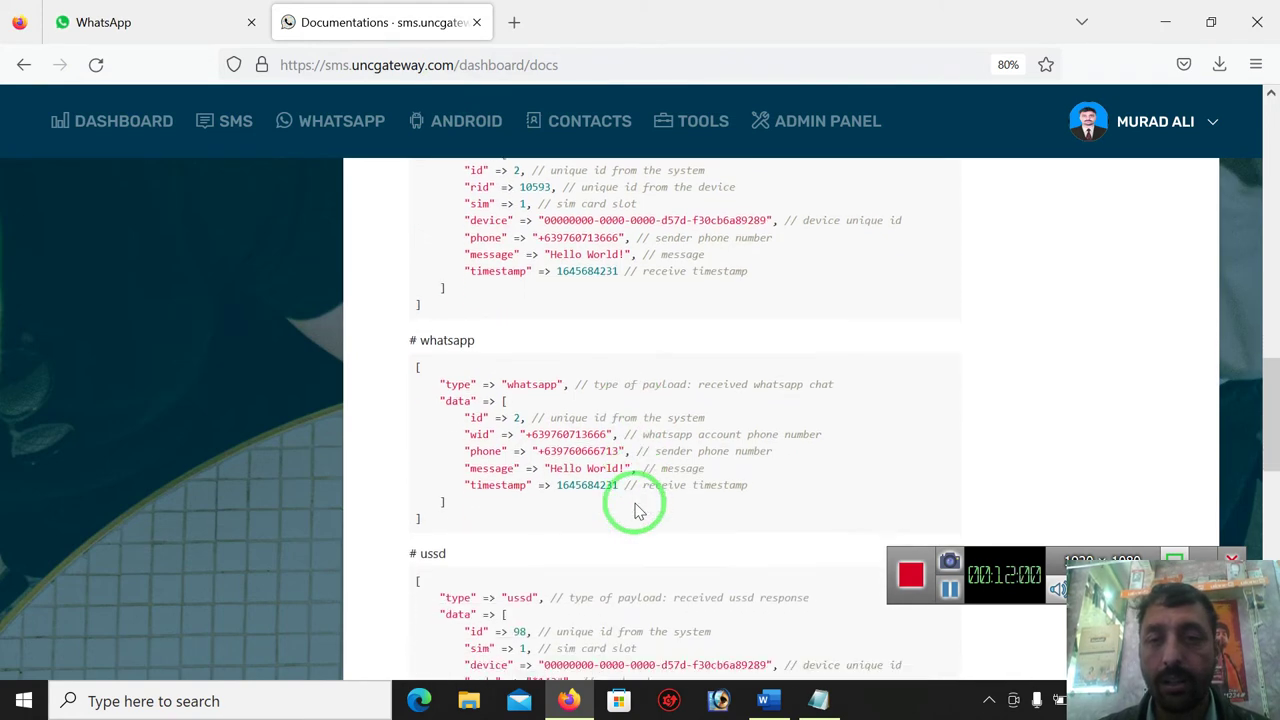
scroll(636, 510, down, 6)
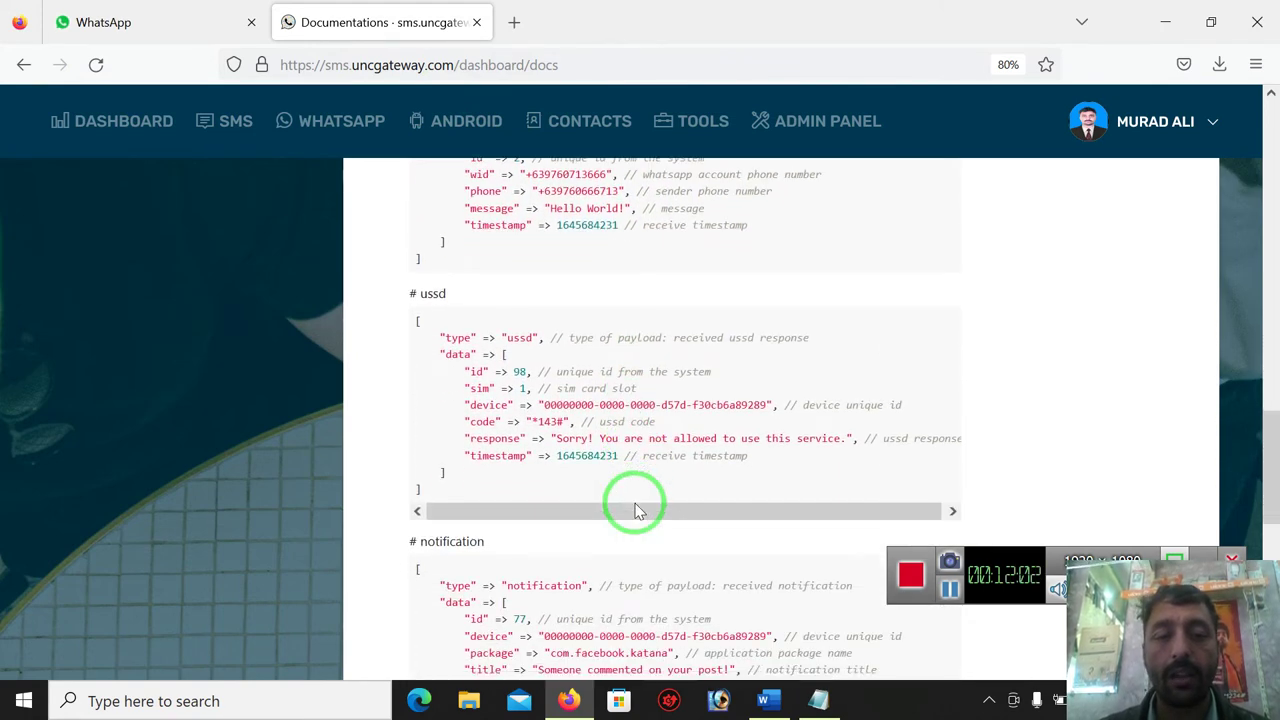
scroll(636, 510, down, 7)
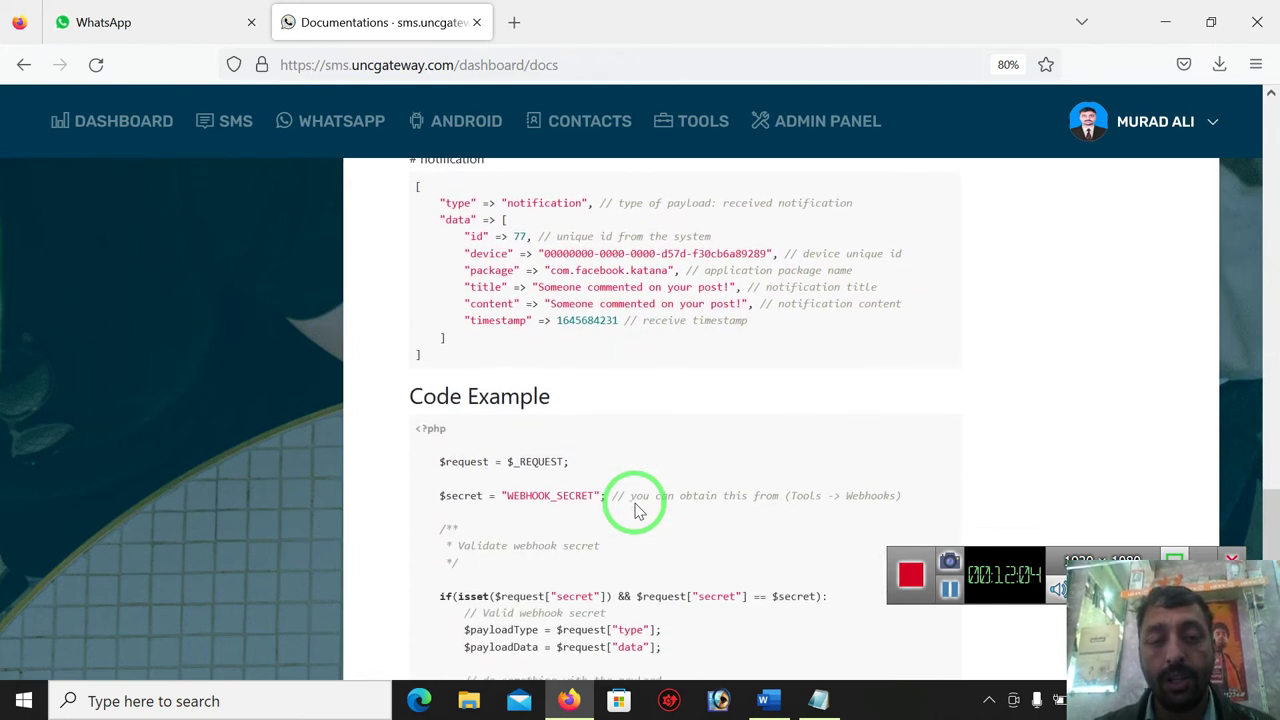
scroll(636, 510, down, 2)
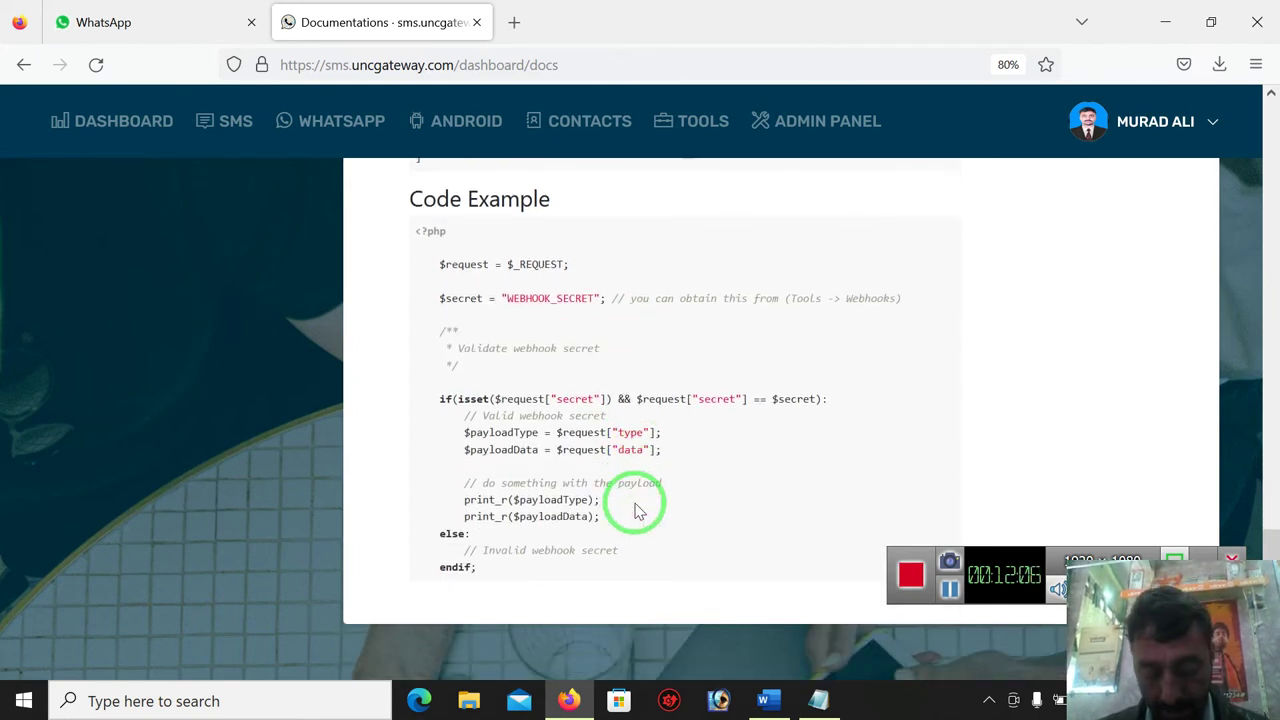
scroll(636, 510, down, 2)
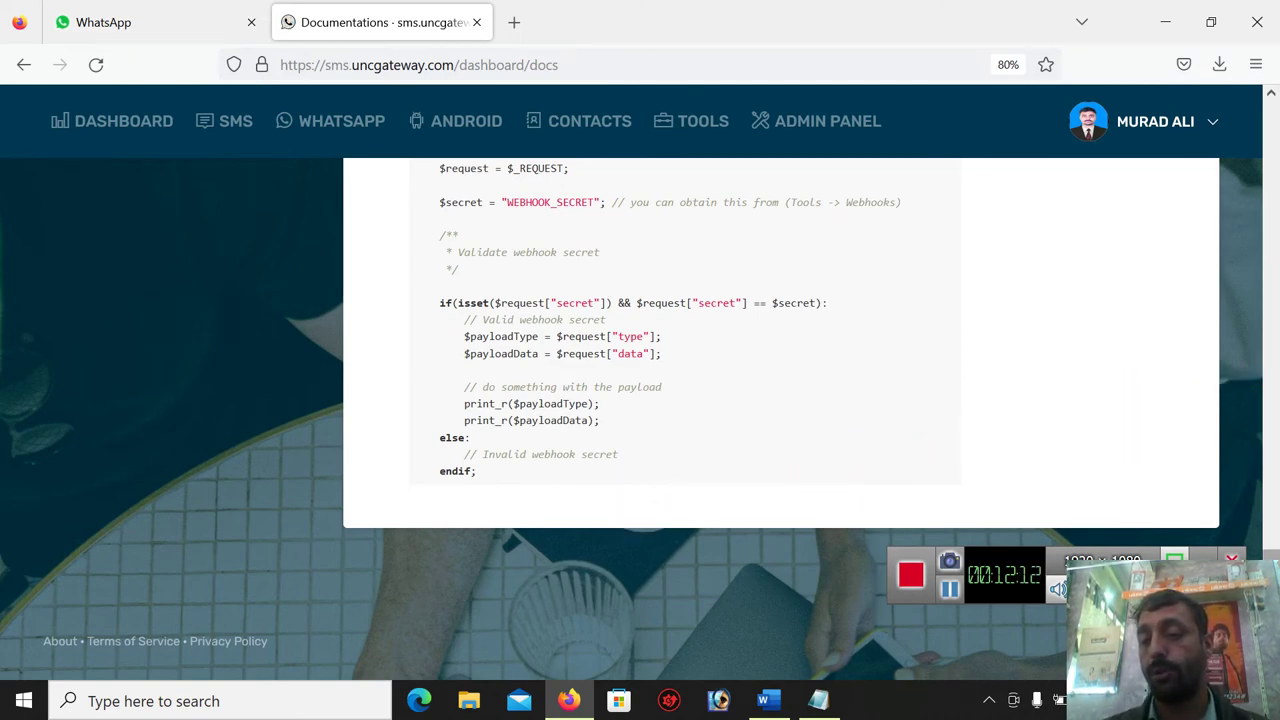
drag(1266, 560, 1257, 183)
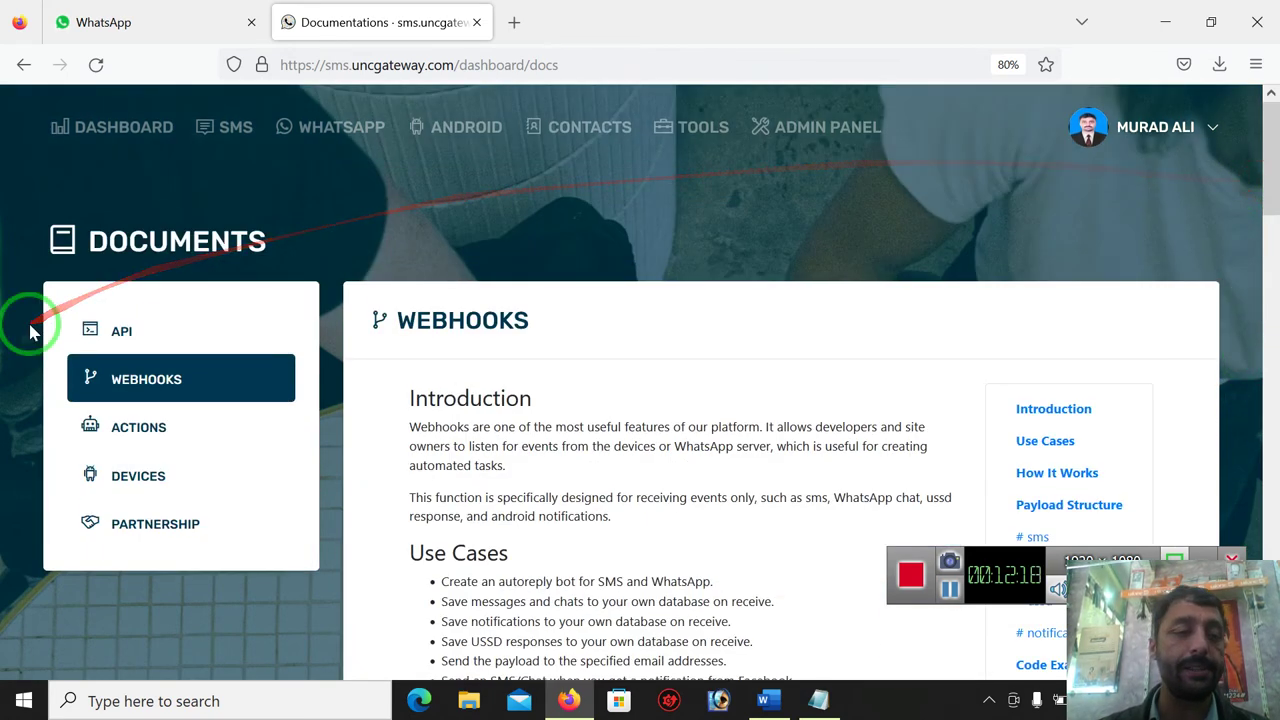
click(715, 134)
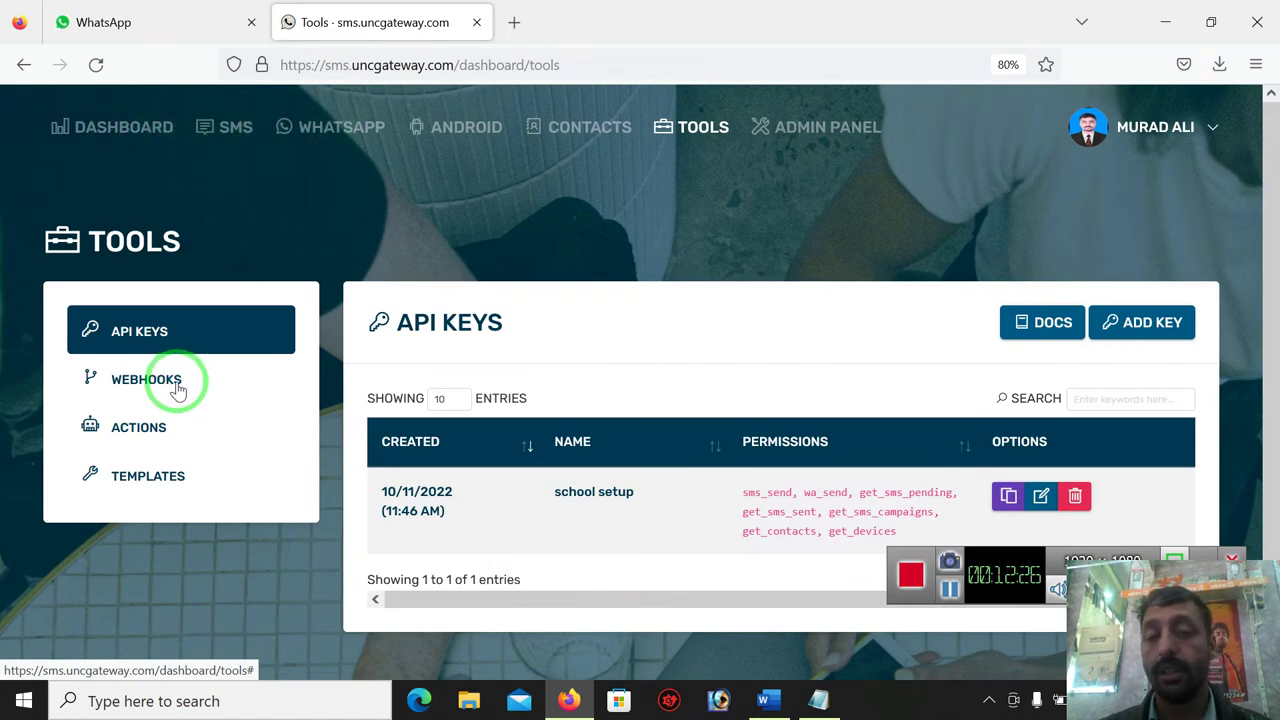
Step: Open the empty Actions panel under Tools and start a new reply action
click(145, 430)
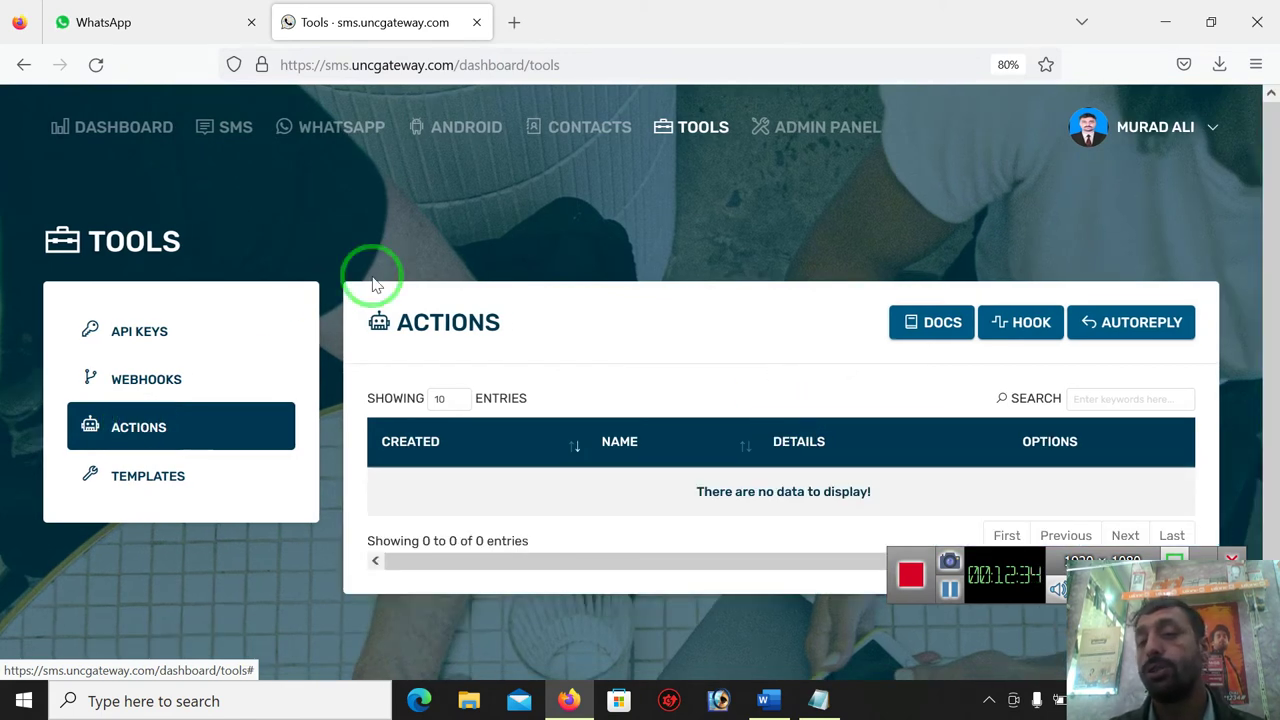
click(1108, 326)
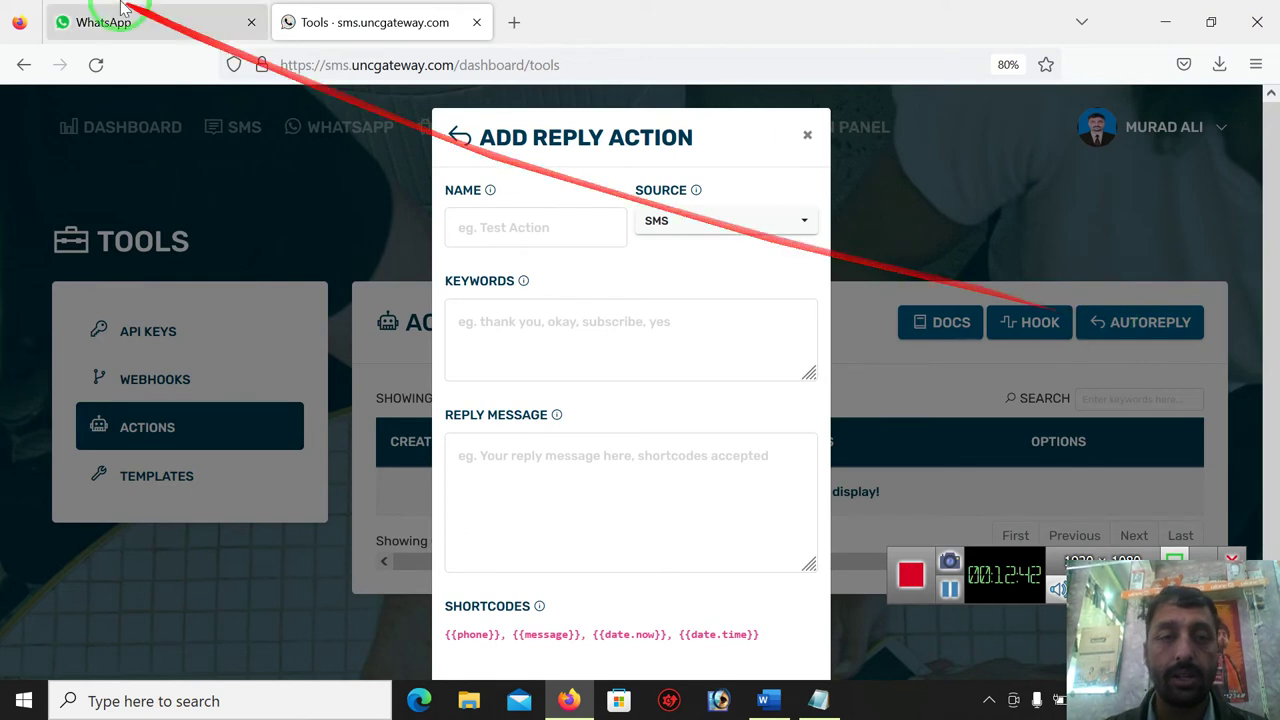
Step: Check the info tips for Name, Keywords and Reply Message, then focus the Keywords box
click(503, 231)
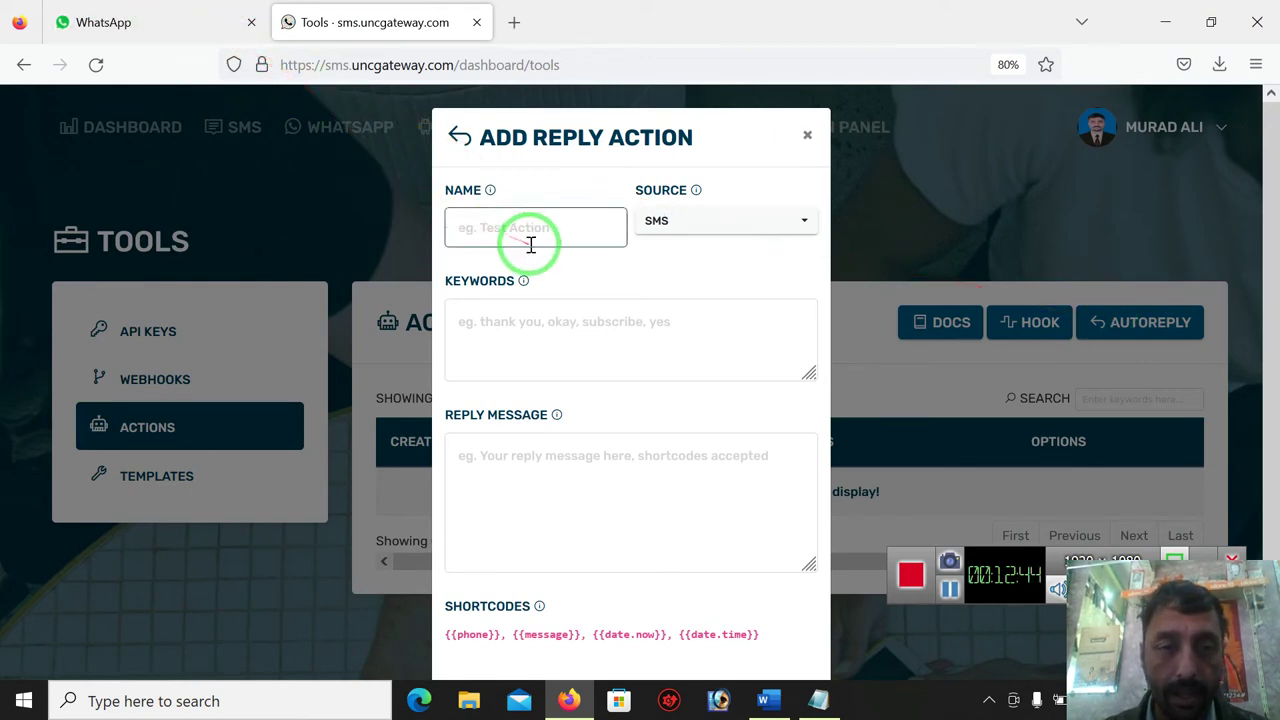
click(552, 231)
click(470, 222)
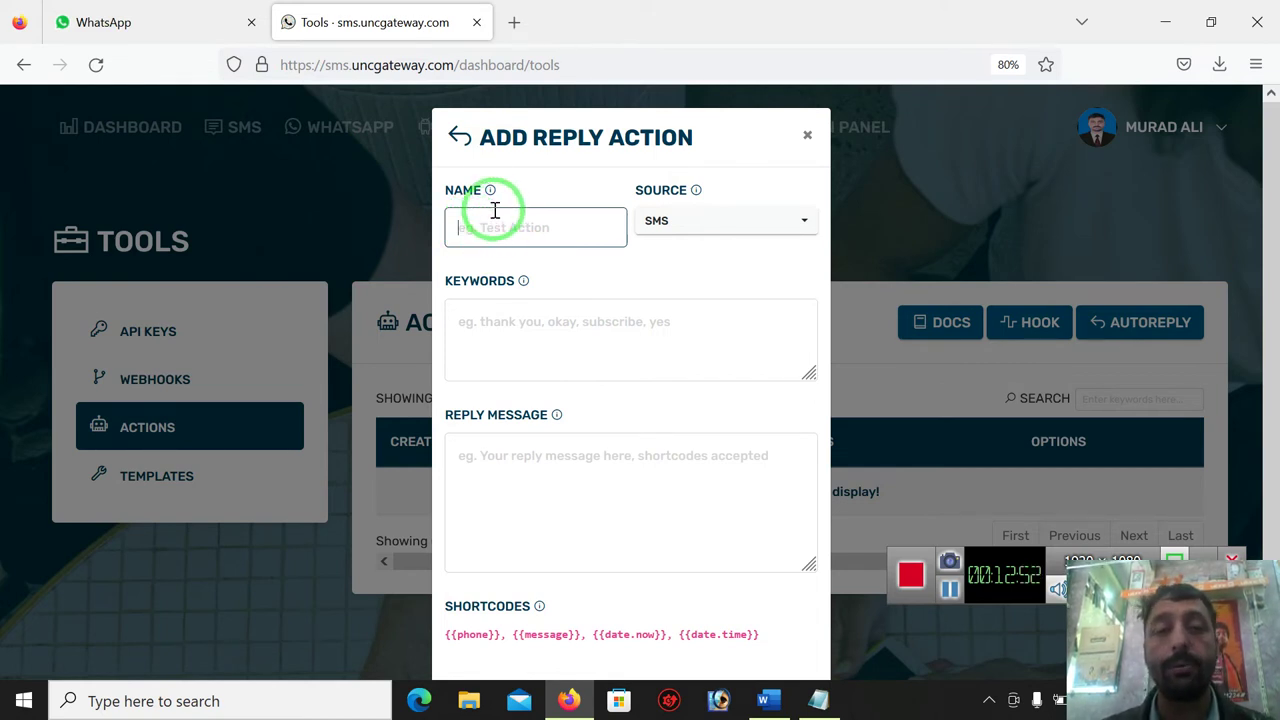
mouse_move(490, 192)
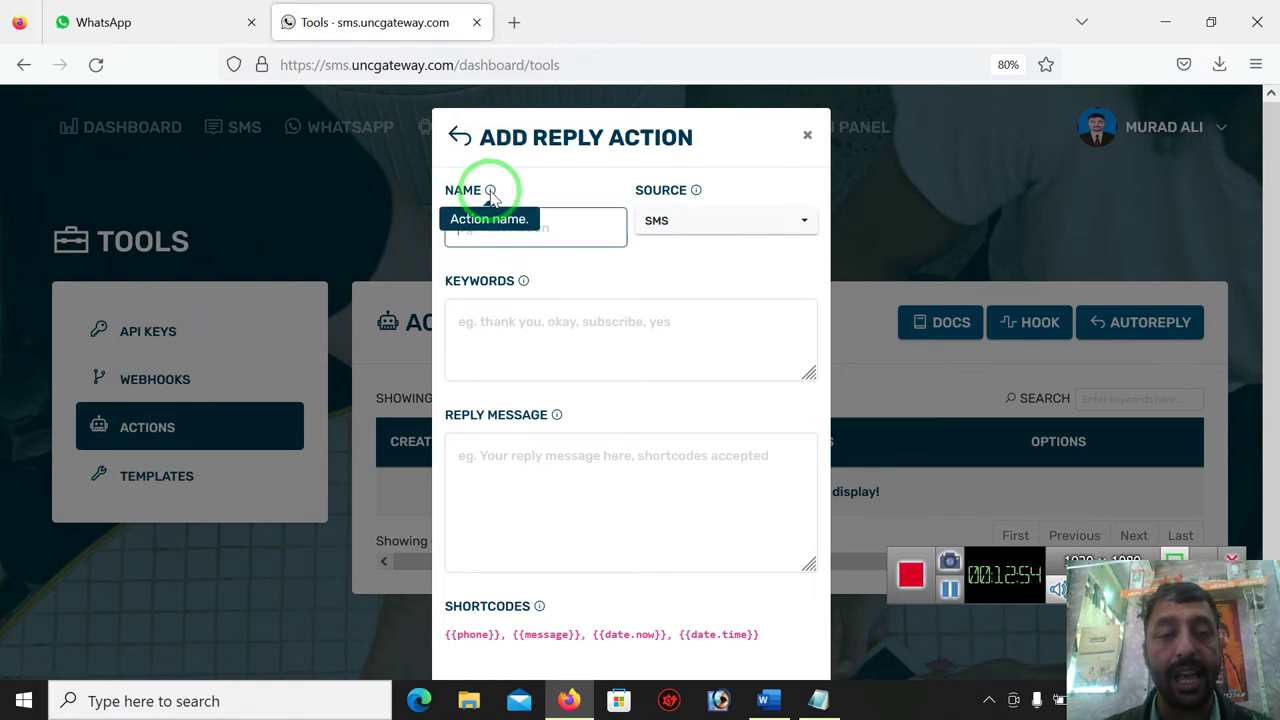
mouse_move(524, 283)
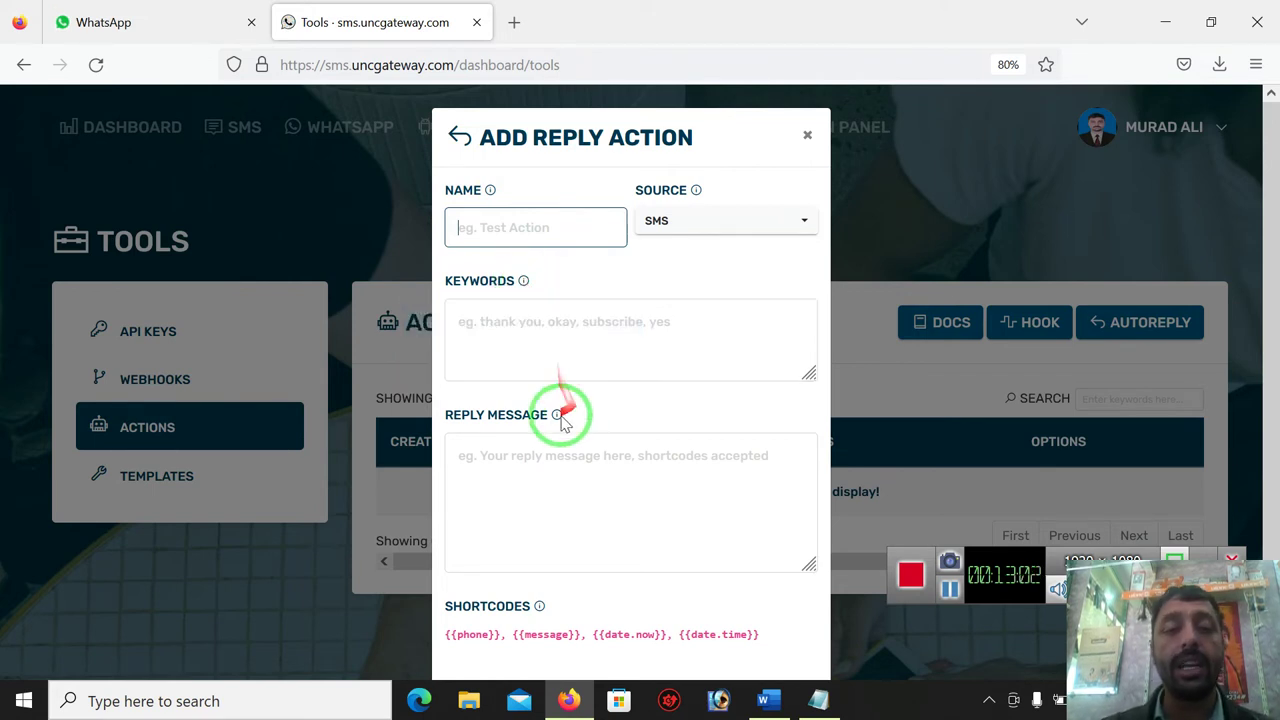
mouse_move(557, 417)
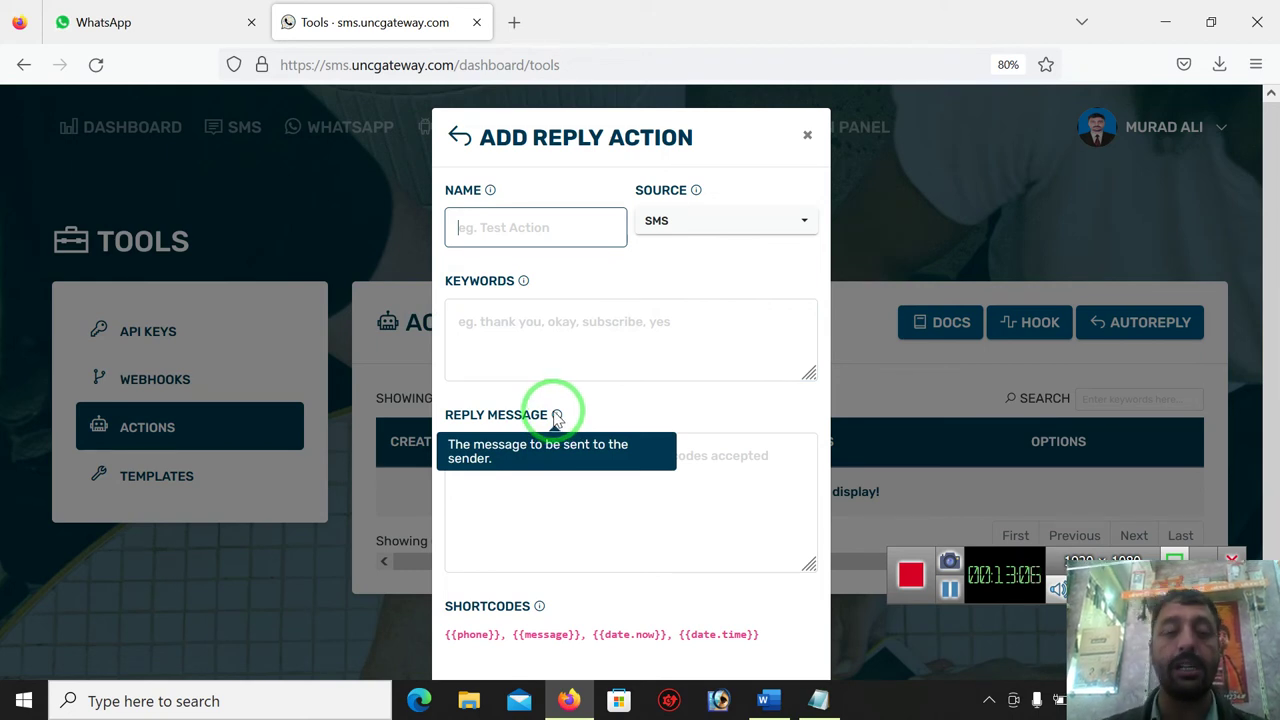
mouse_move(491, 317)
mouse_down()
mouse_move(692, 327)
mouse_move(663, 334)
mouse_up()
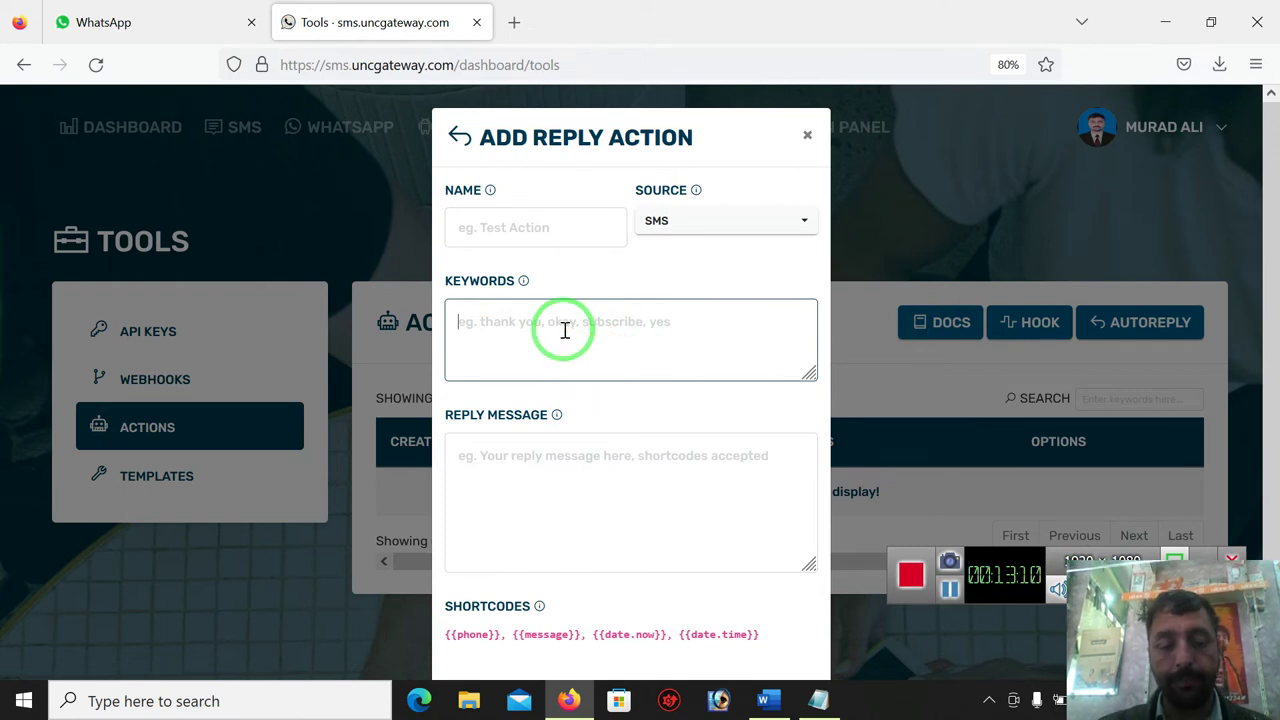
Step: Type into Keywords, move about the form, then select and delete all the keywords
text(test, info, let me know)
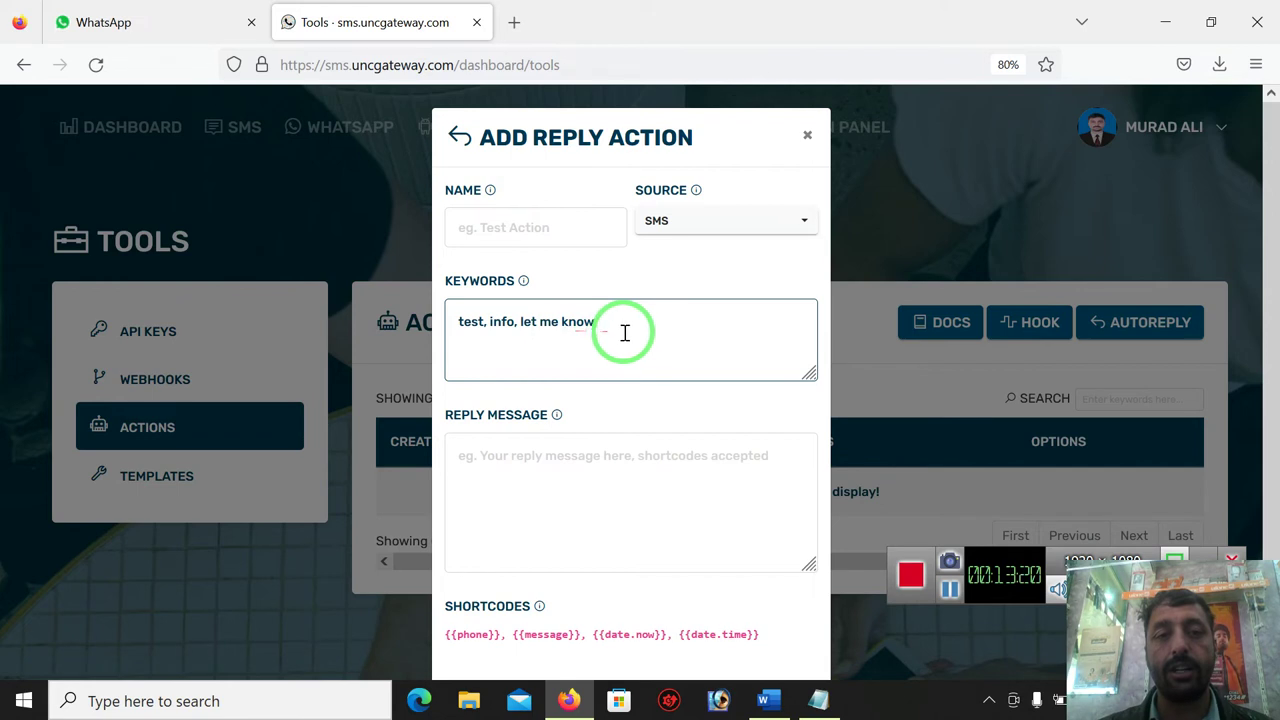
click(627, 331)
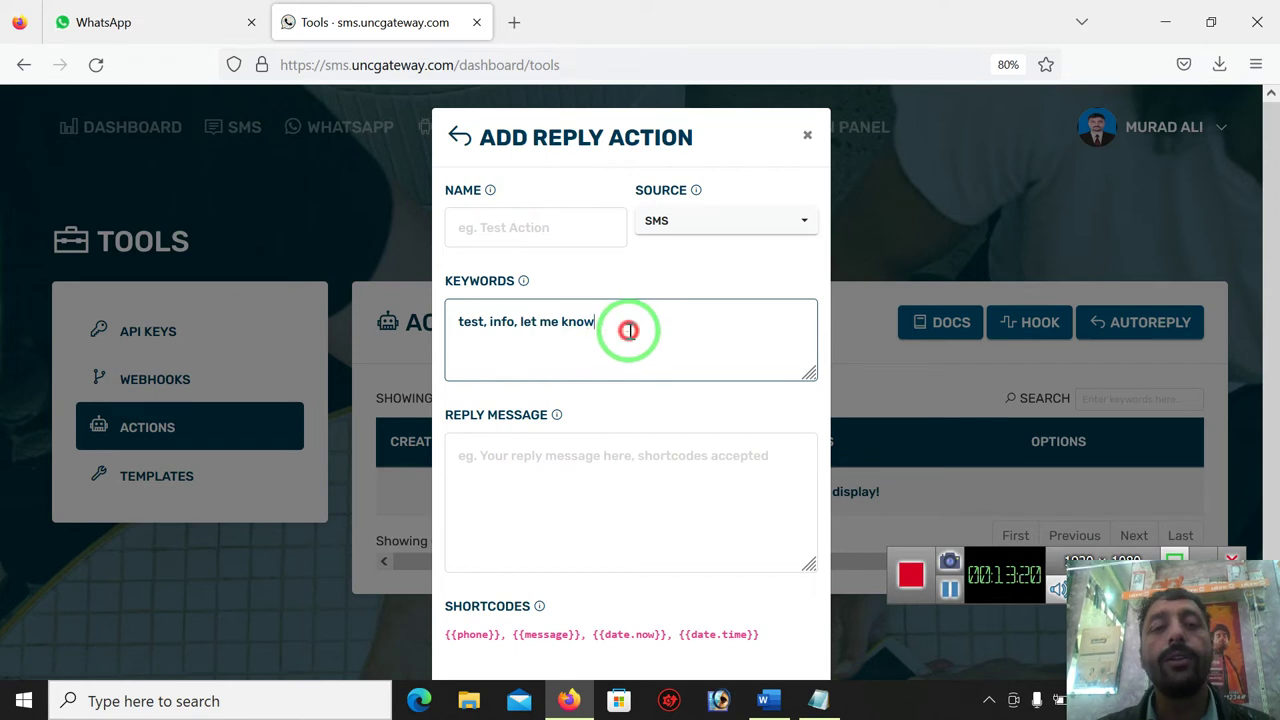
click(543, 320)
click(471, 320)
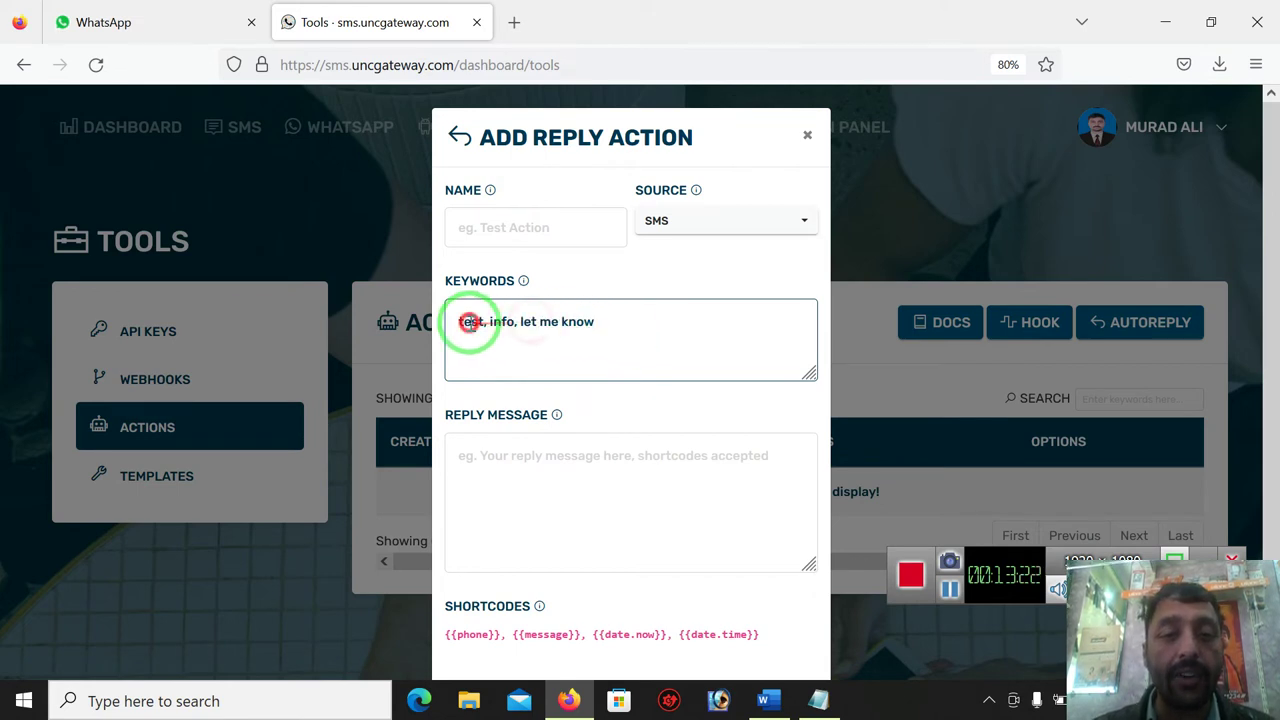
click(607, 326)
click(522, 467)
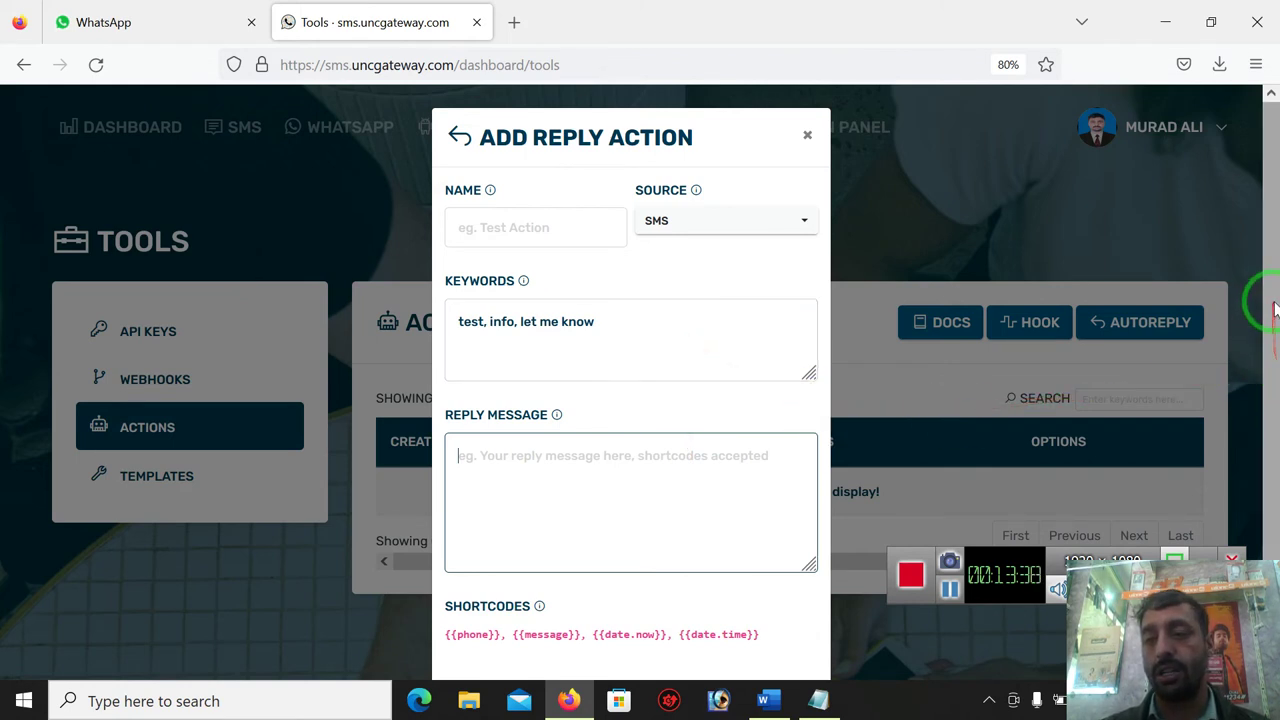
mouse_move(1271, 294)
mouse_down()
mouse_move(1266, 366)
mouse_move(1268, 288)
mouse_up()
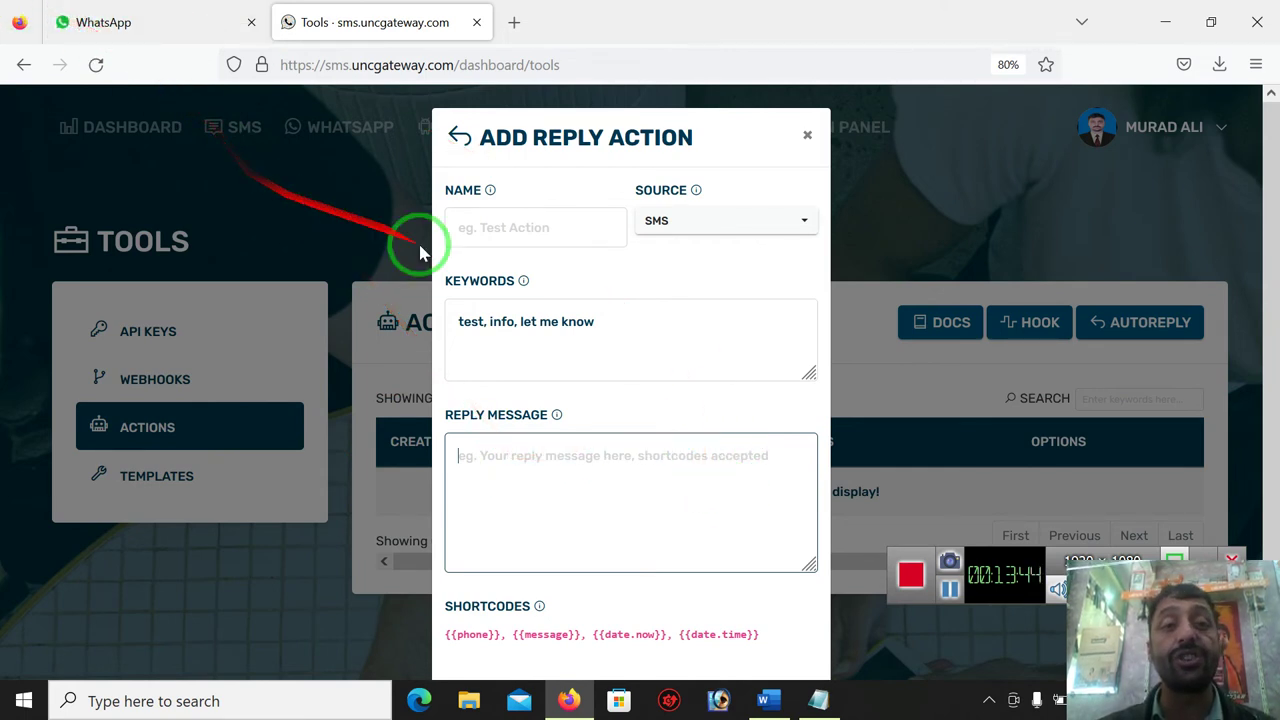
drag(626, 326, 420, 323)
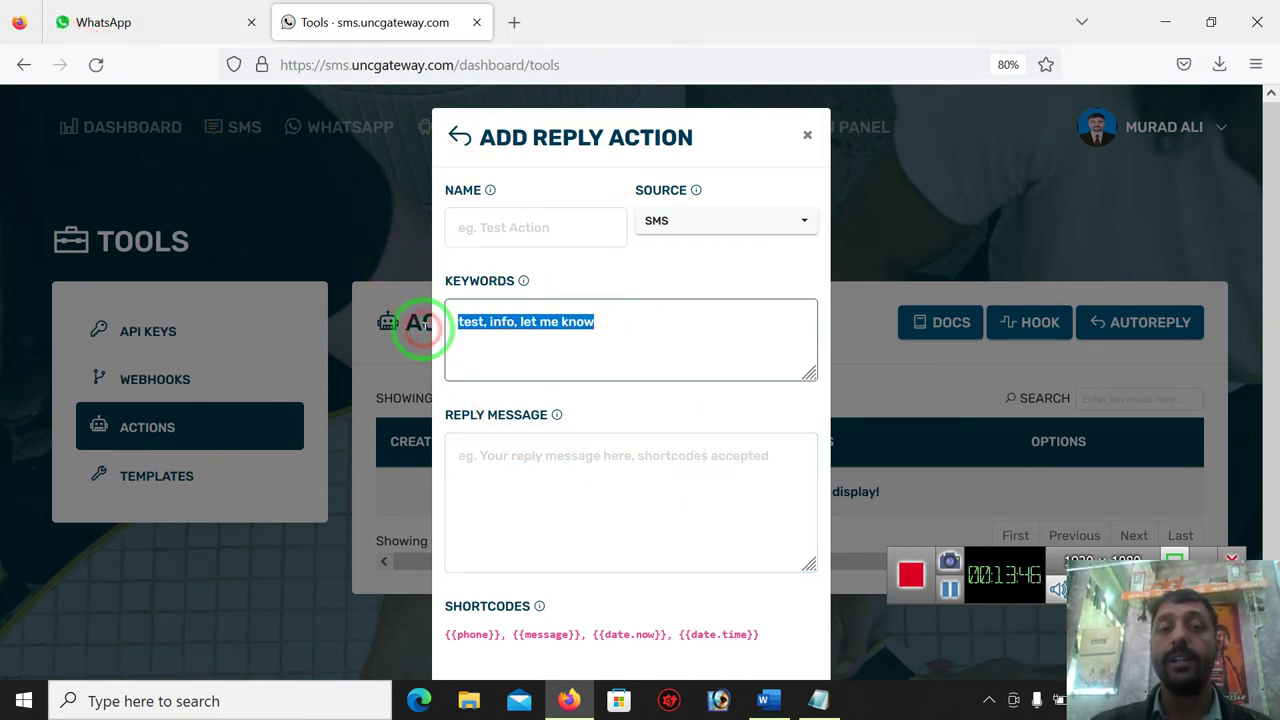
key(BackSpace)
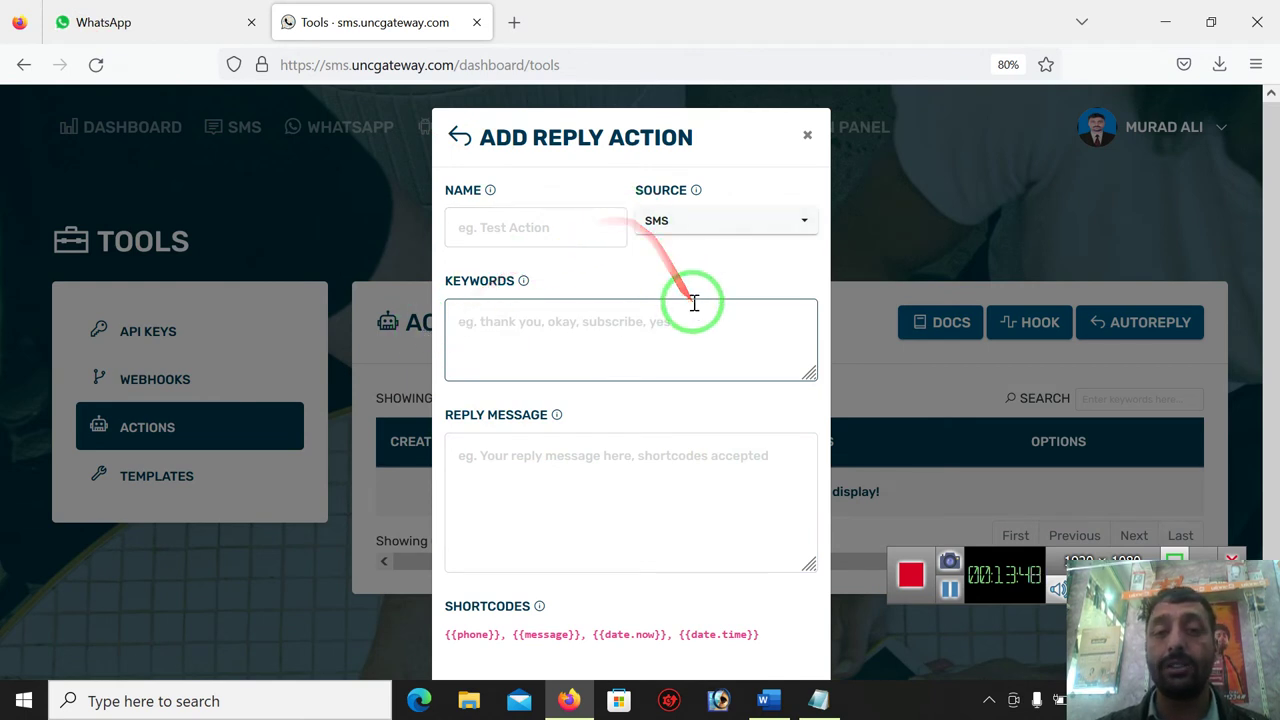
Step: View the Source options SMS and WHATSAPP, keep SMS, and close the form unsaved
click(767, 217)
click(767, 215)
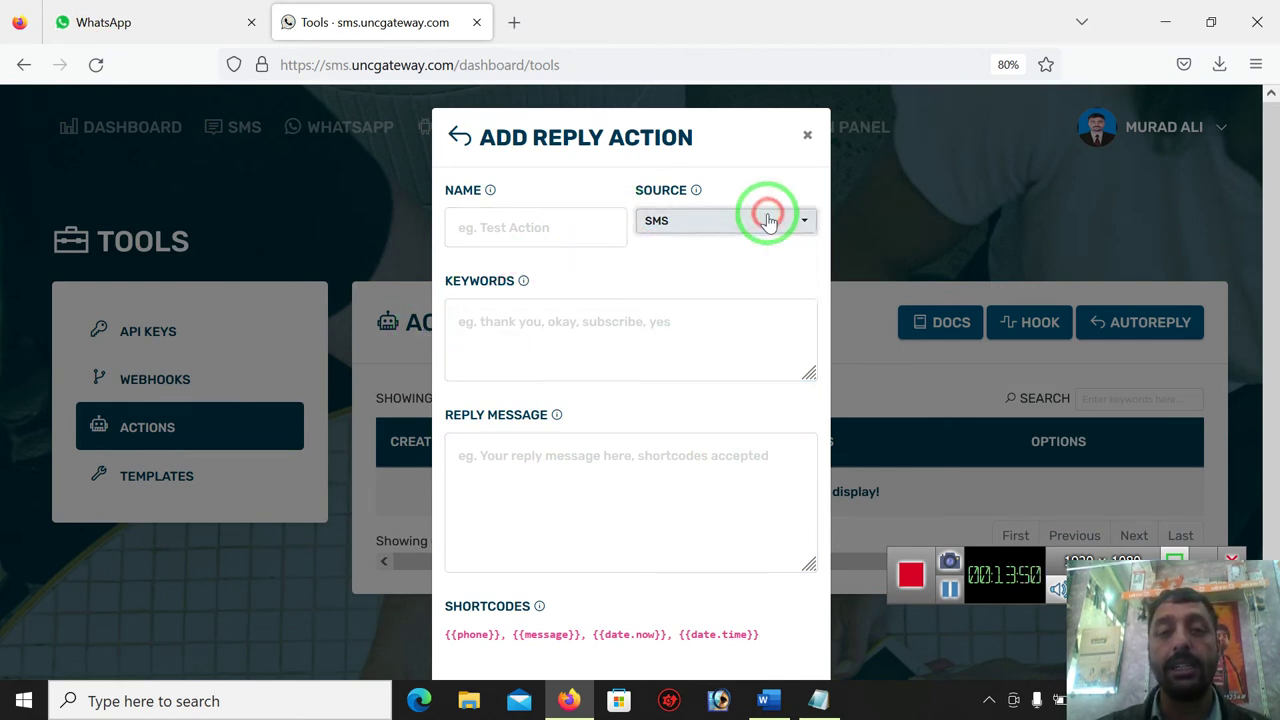
click(757, 214)
click(700, 281)
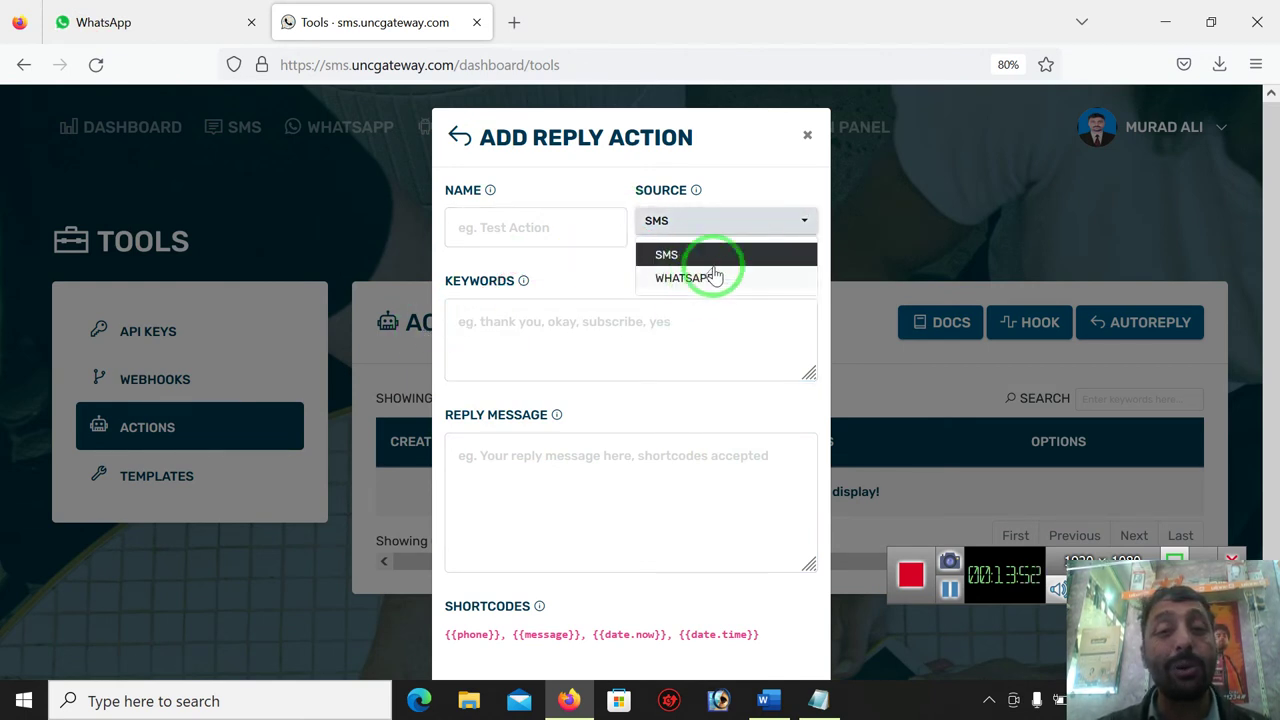
click(786, 222)
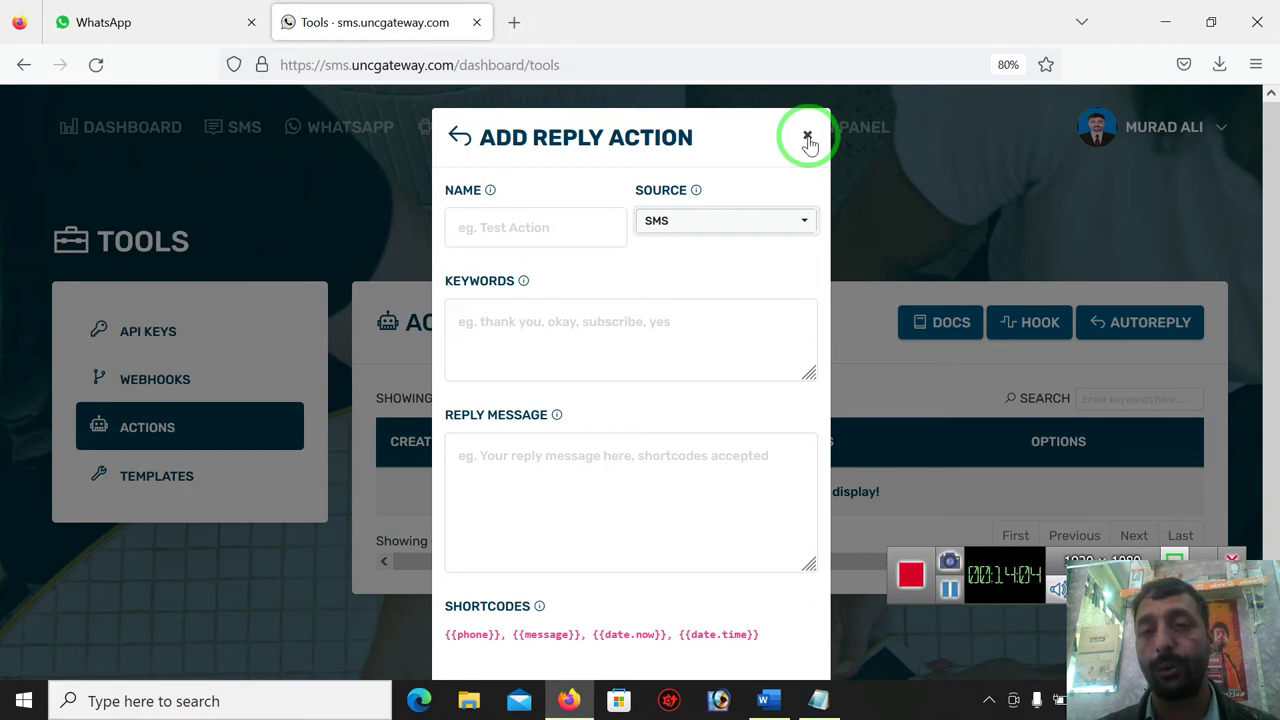
click(808, 137)
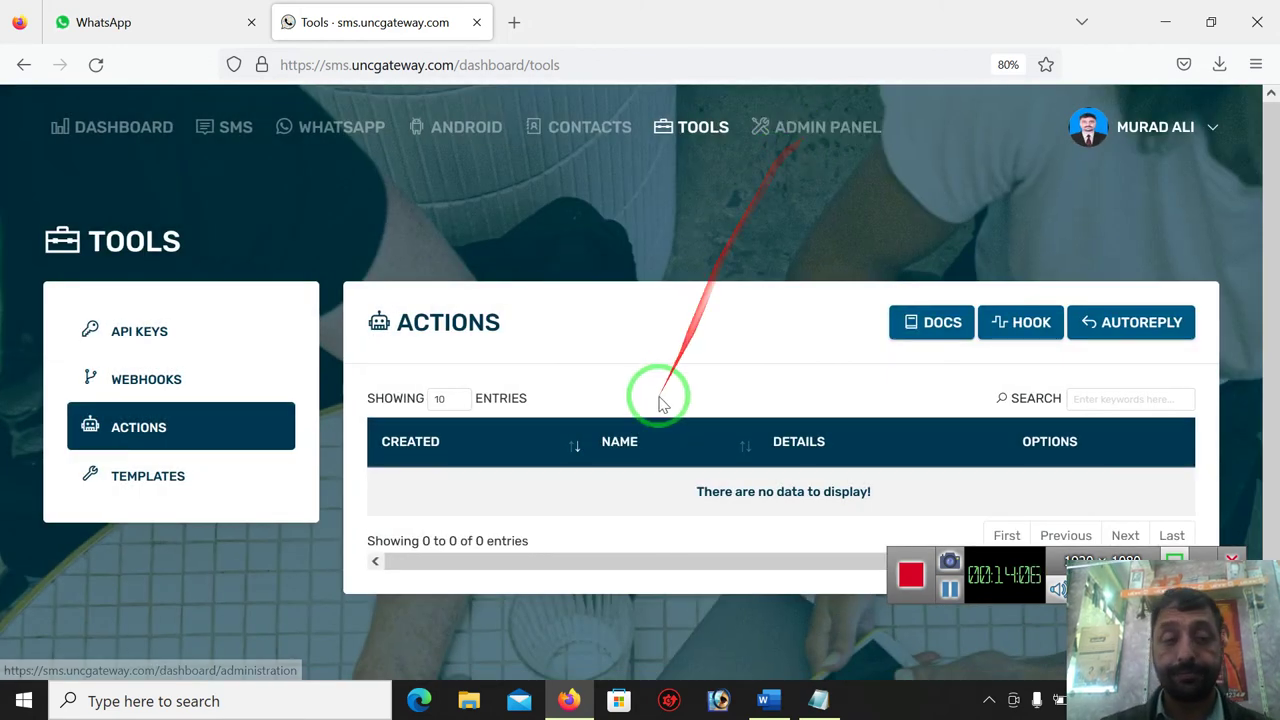
Step: Go to Templates and open a new Add Template form
click(146, 479)
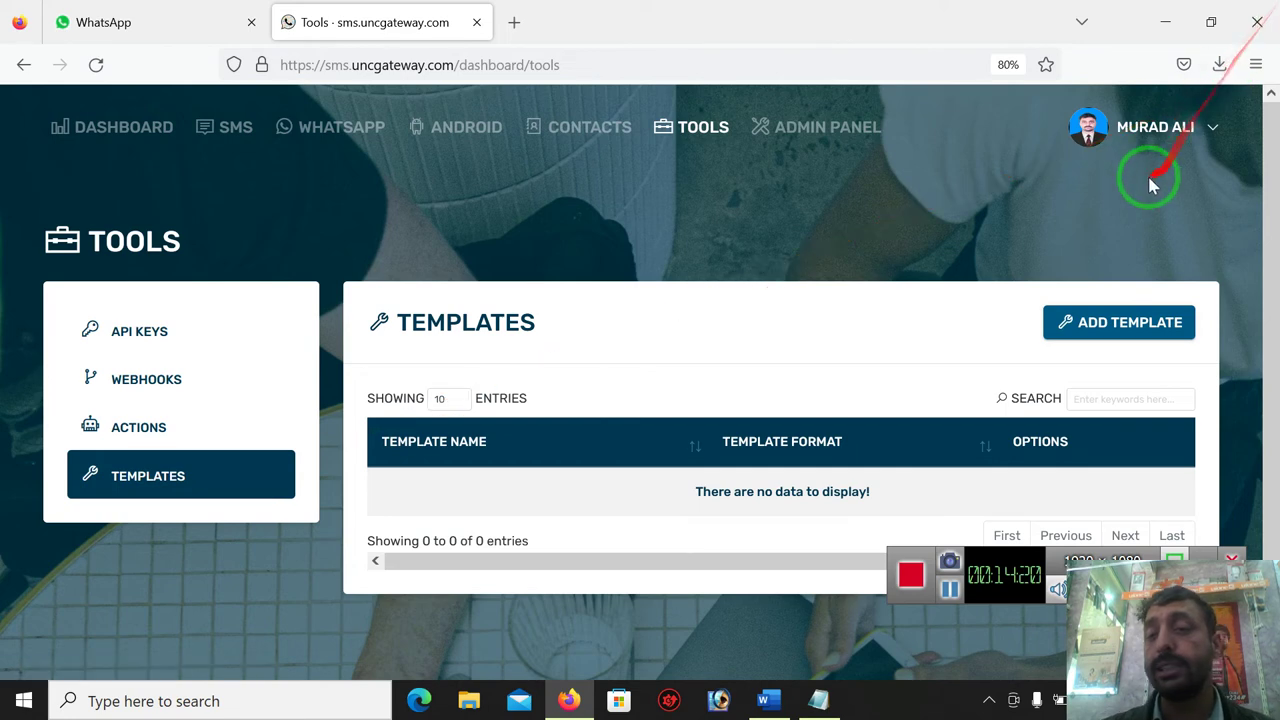
click(1153, 330)
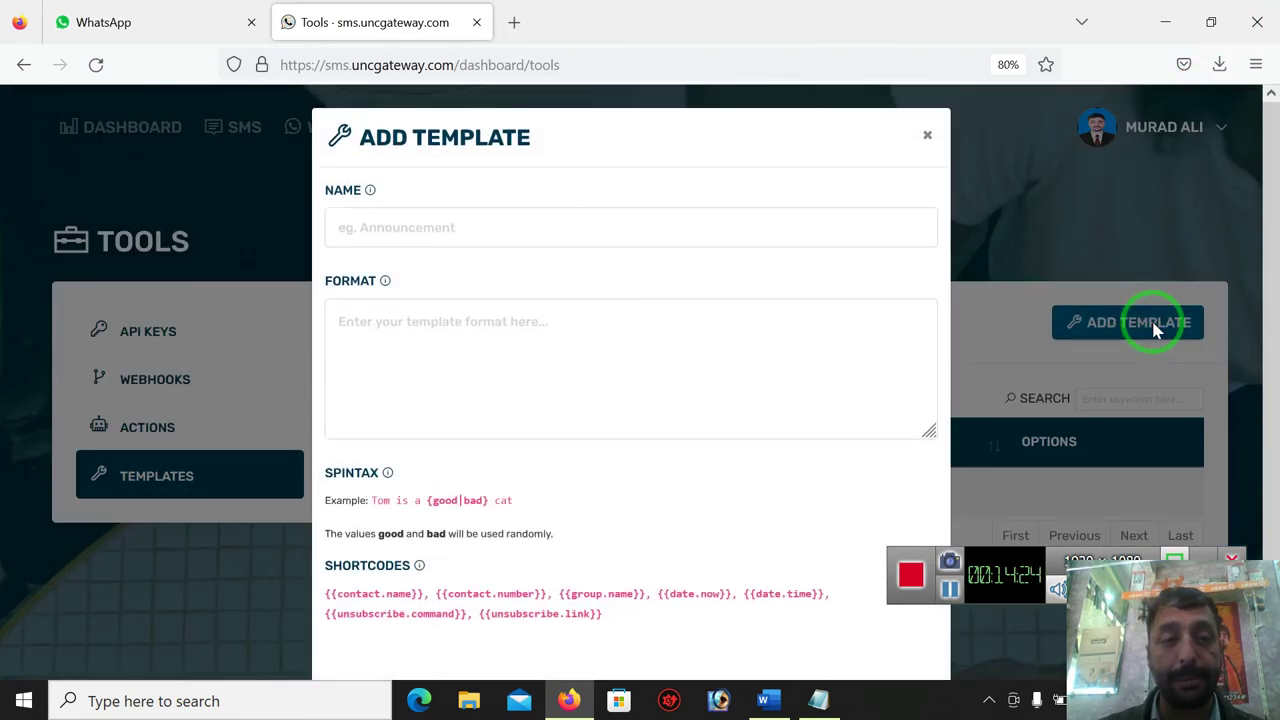
click(474, 223)
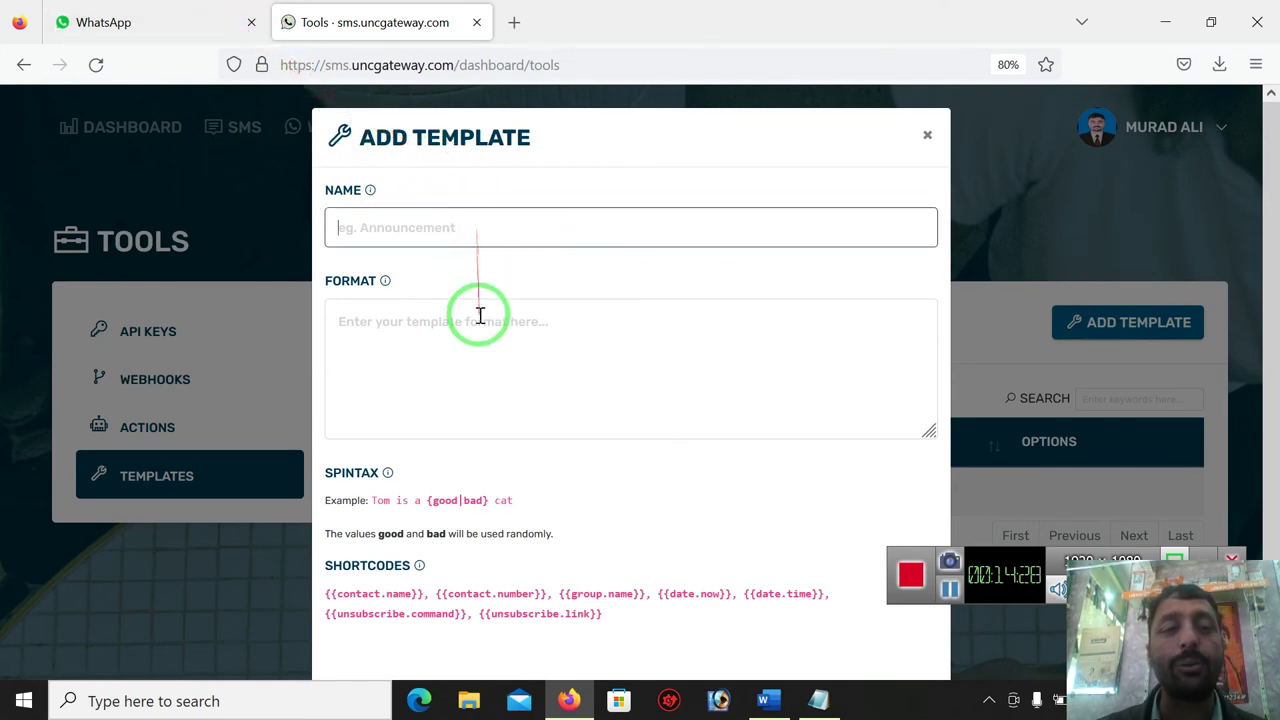
click(485, 350)
click(473, 228)
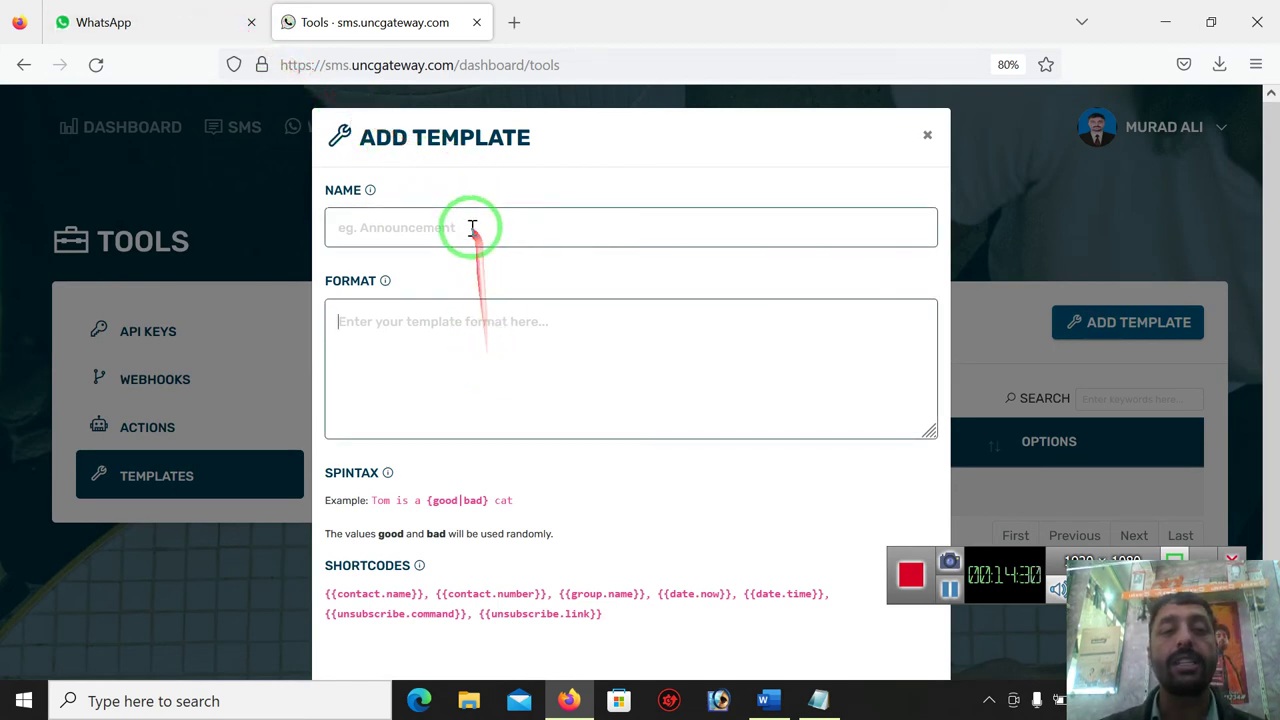
Step: Name the template 'Sales notification', correcting typos along the way
text(Sa)
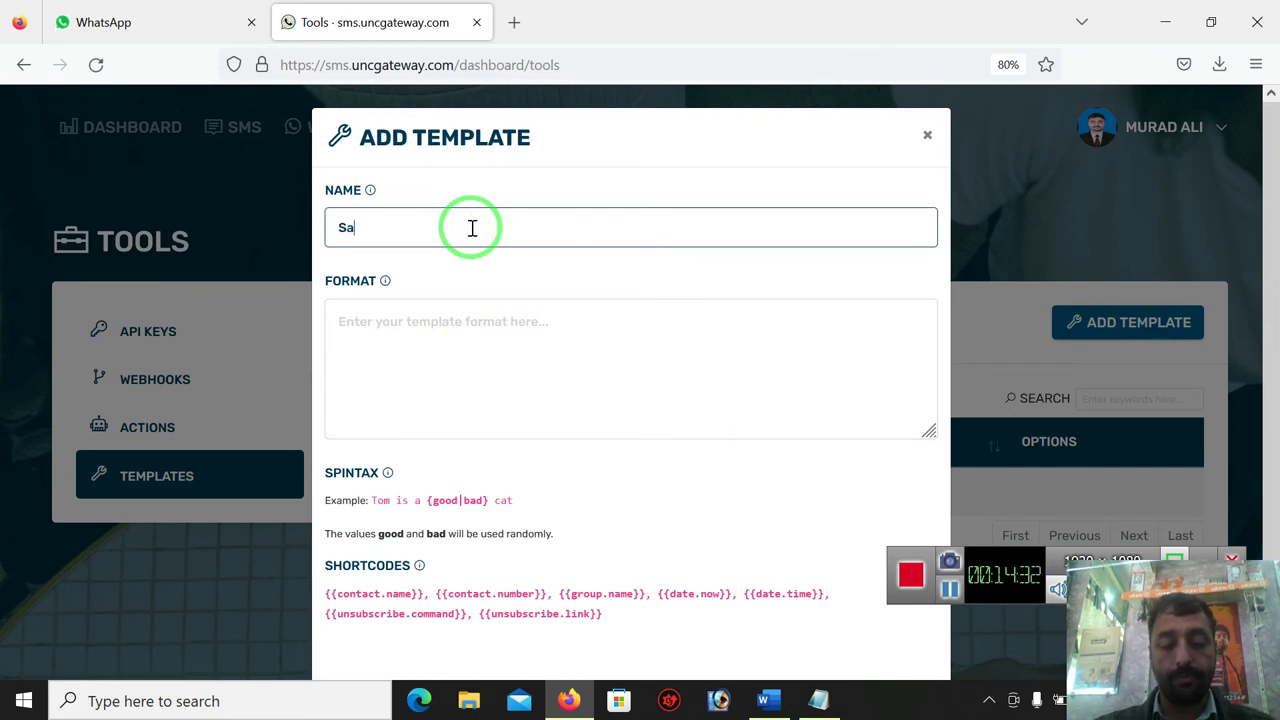
text(les )
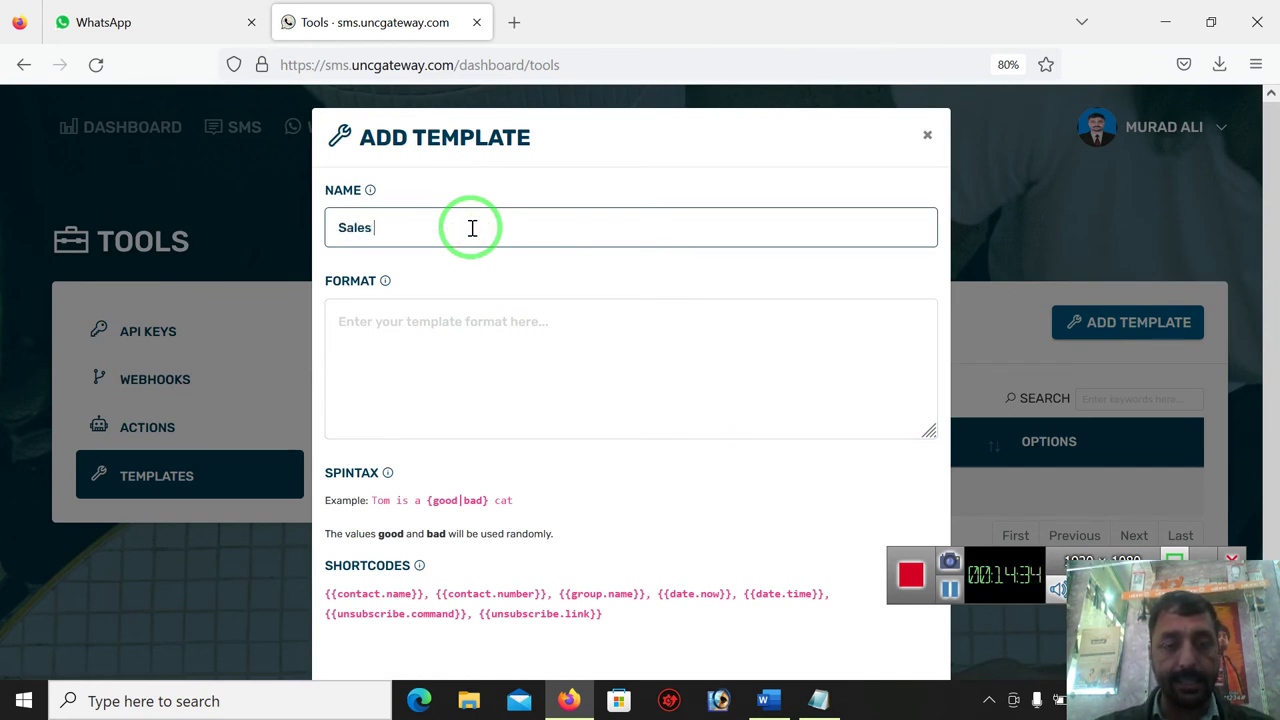
text(An)
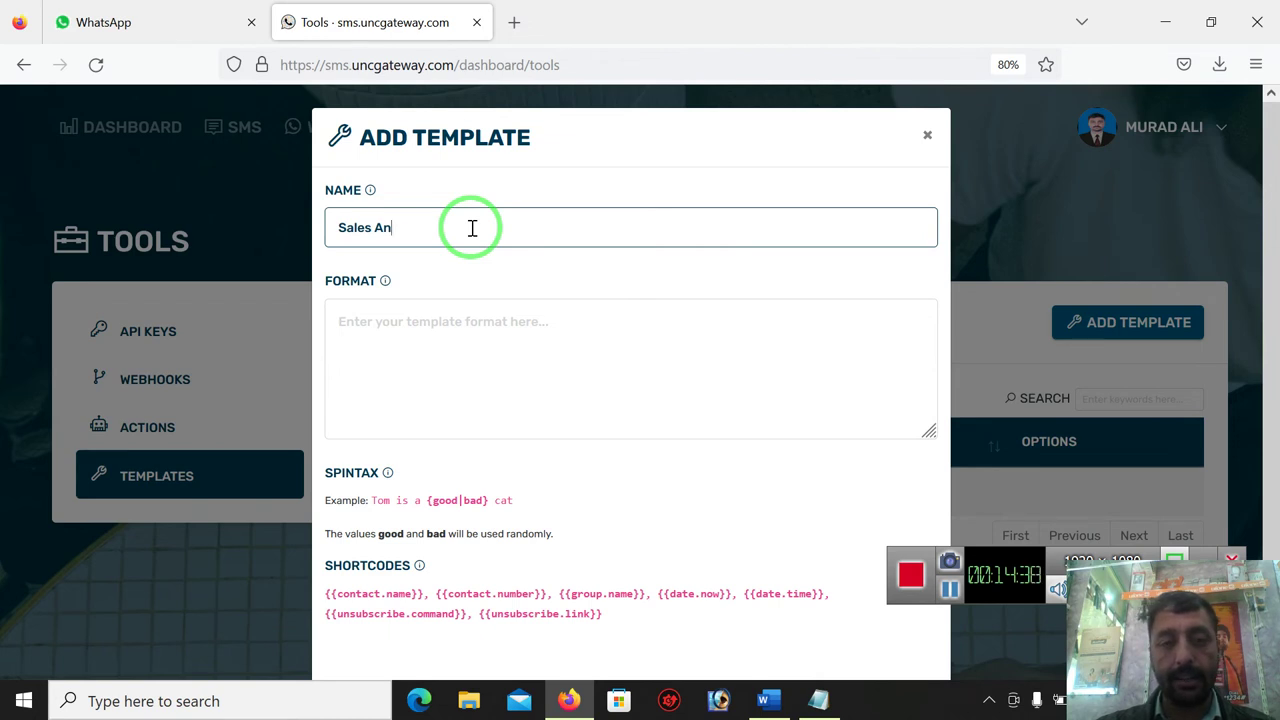
key(BackSpace)
key(BackSpace)
key(BackSpace)
key(BackSpace)
key(BackSpace)
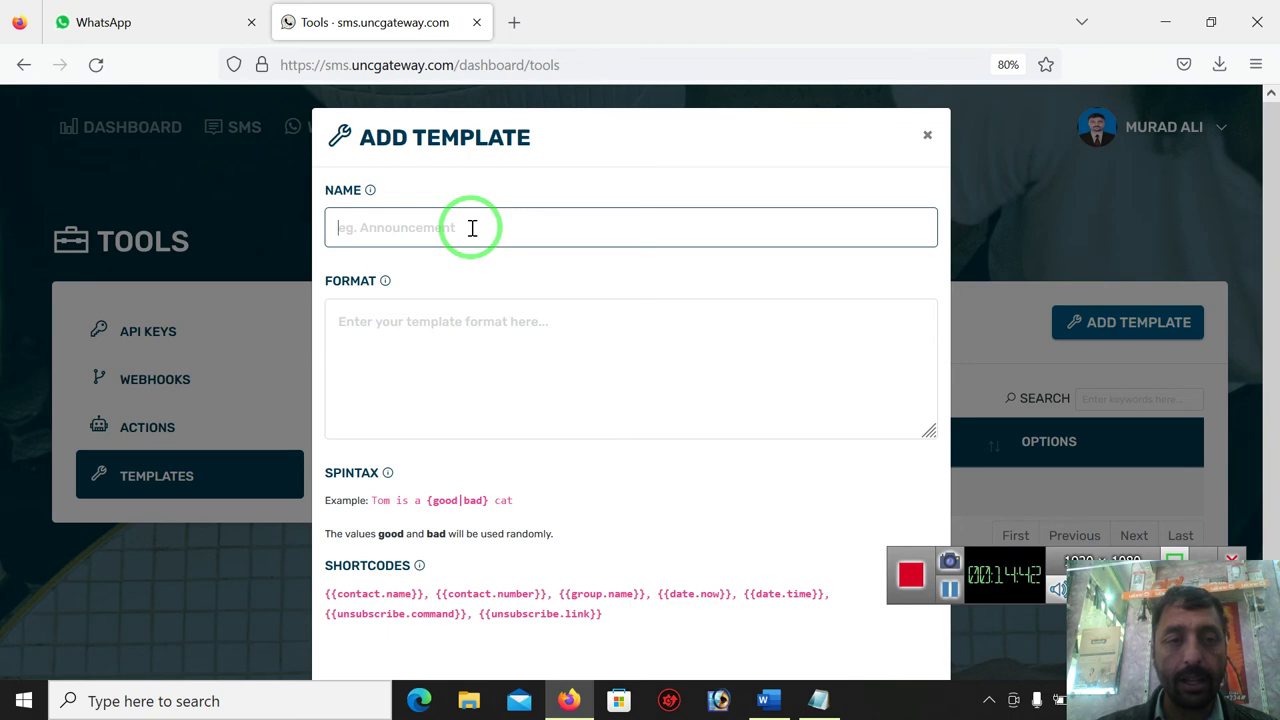
text(Sales)
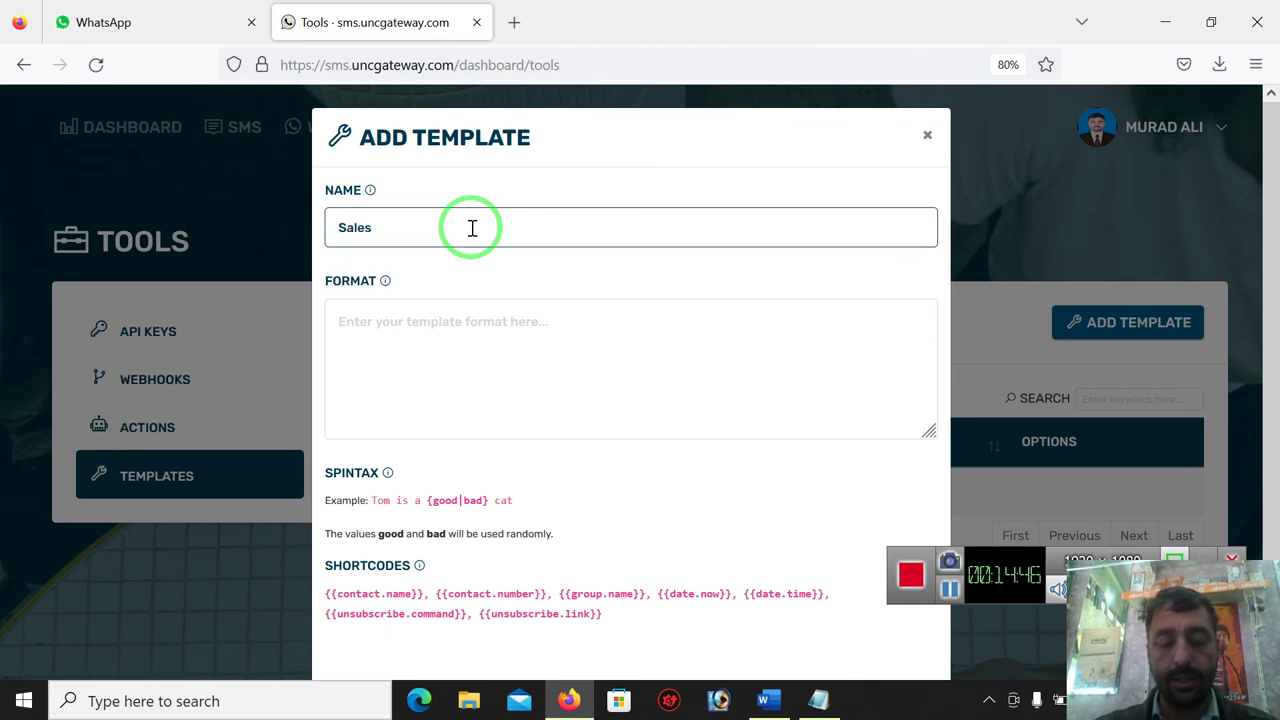
text( notyificatio)
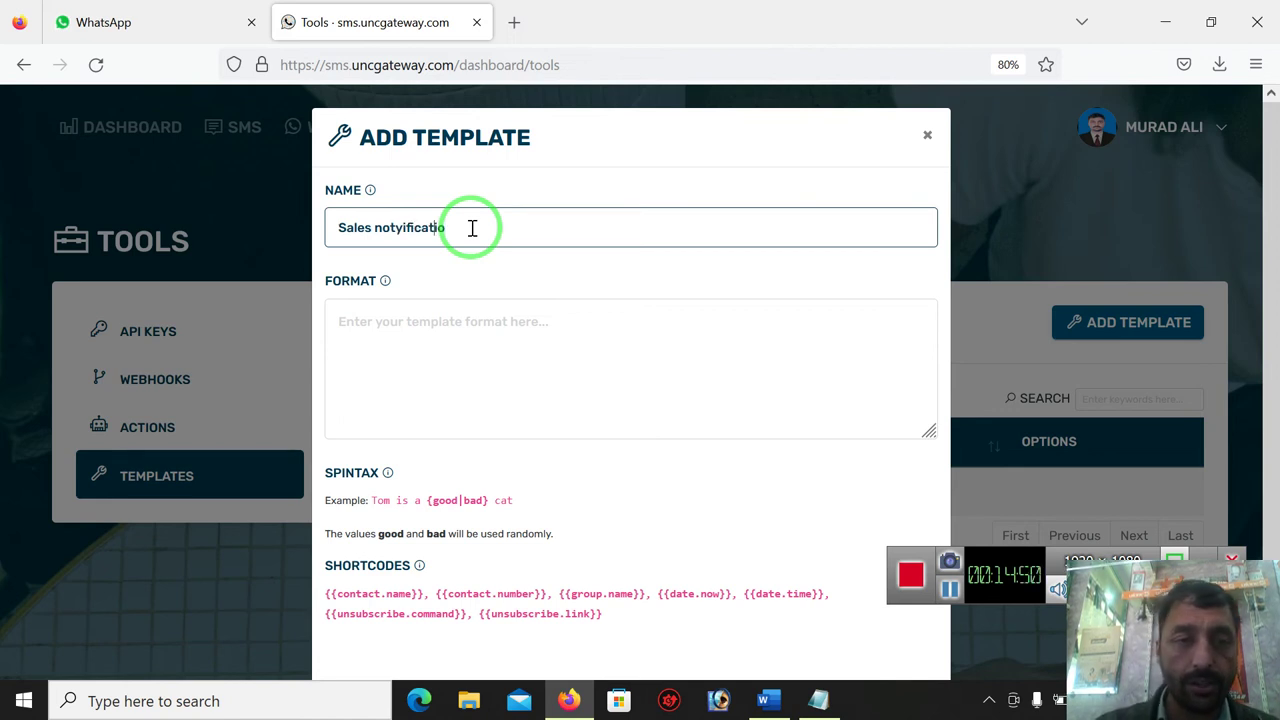
key(Left)
key(Left)
key(Left)
key(Left)
key(Left)
key(Left)
key(Left)
key(Left)
key(BackSpace)
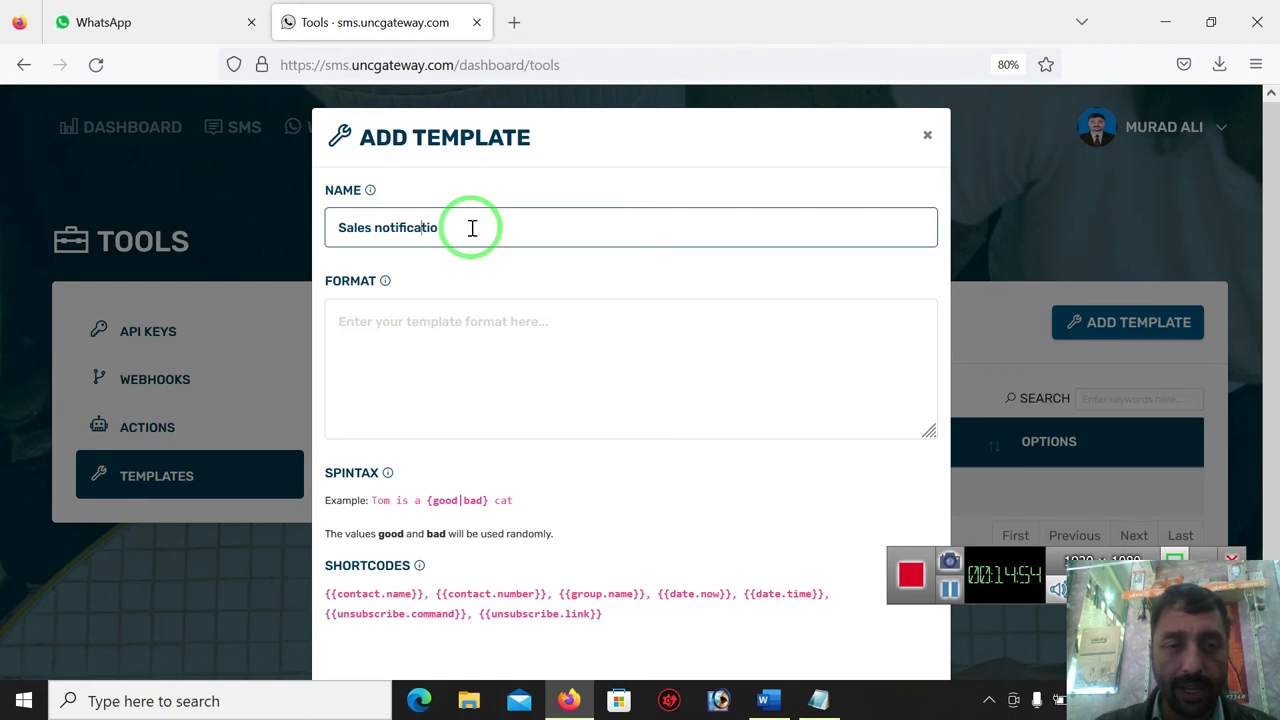
key(Right)
key(Right)
key(Right)
text(n)
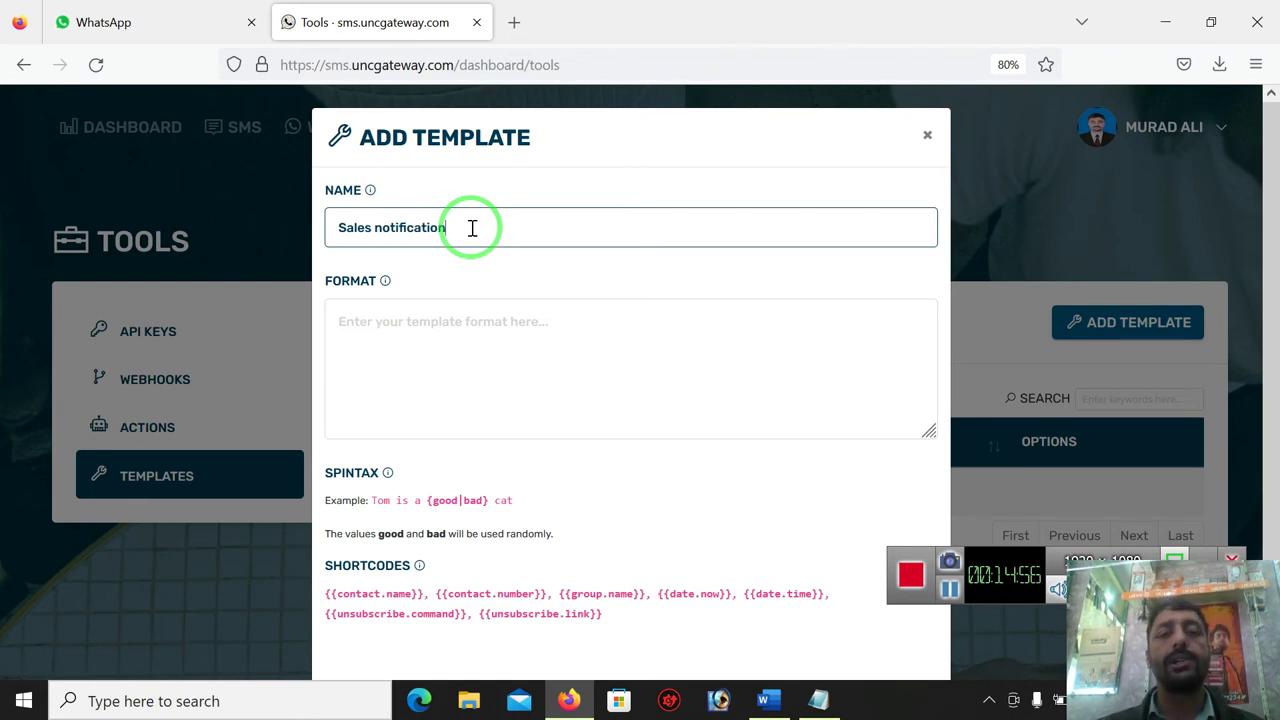
click(431, 346)
Step: Type '100 % off on the following pro' into the template's Format box
text(1)
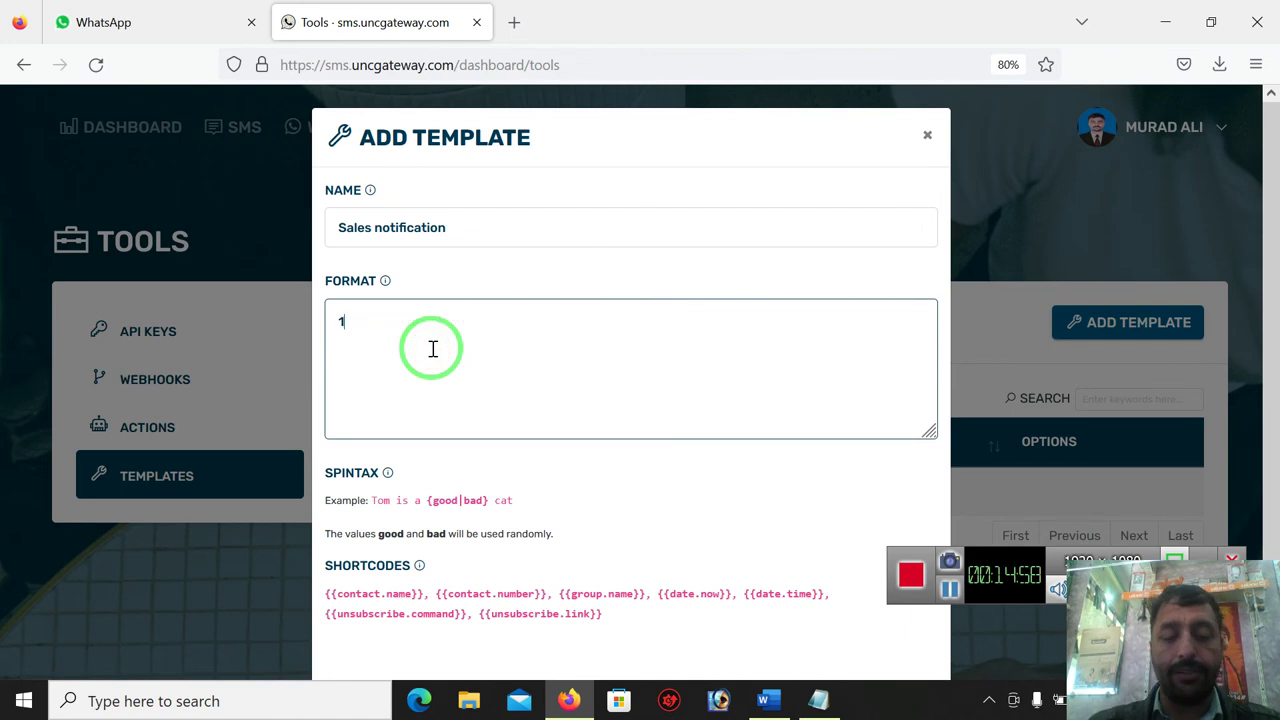
text(000)
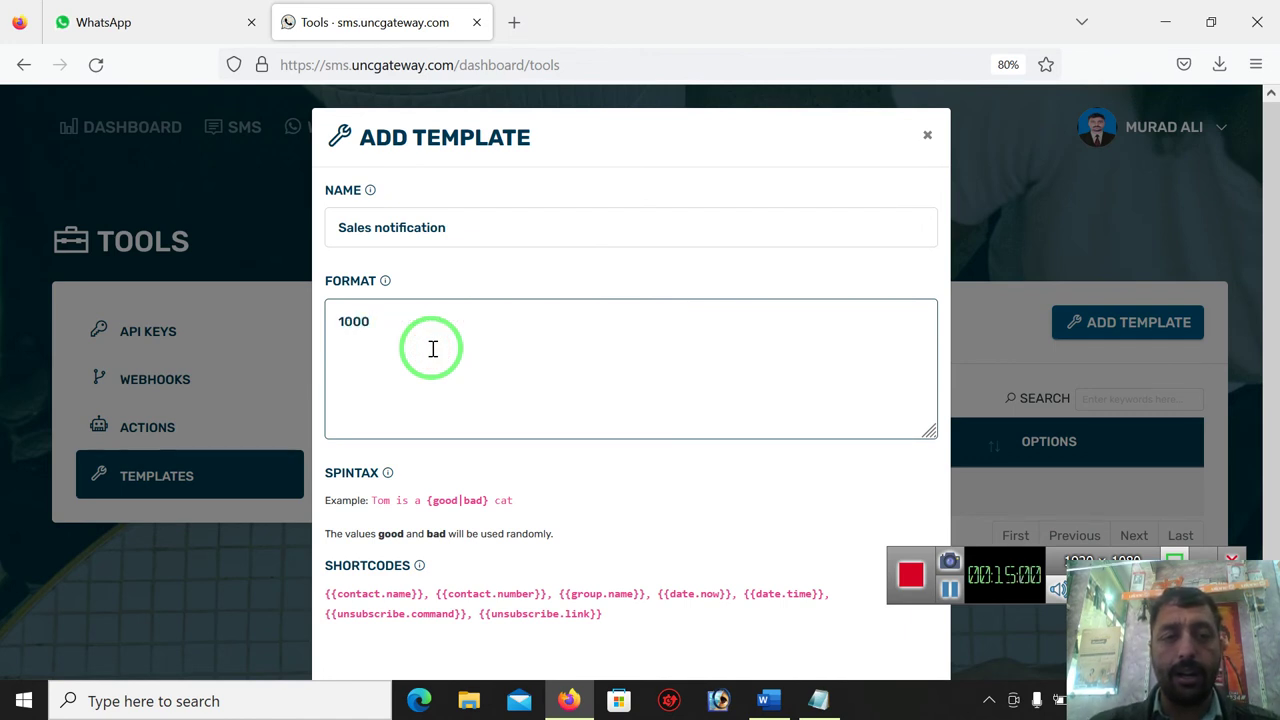
key(BackSpace)
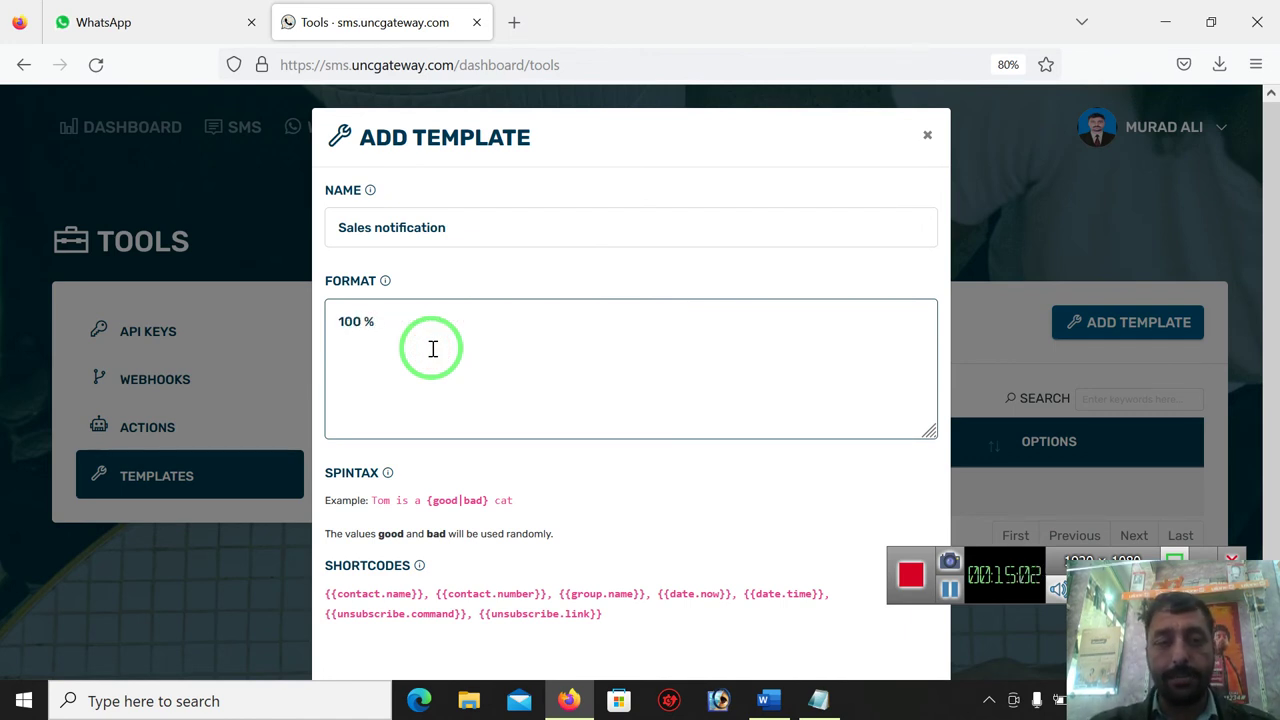
text(% off)
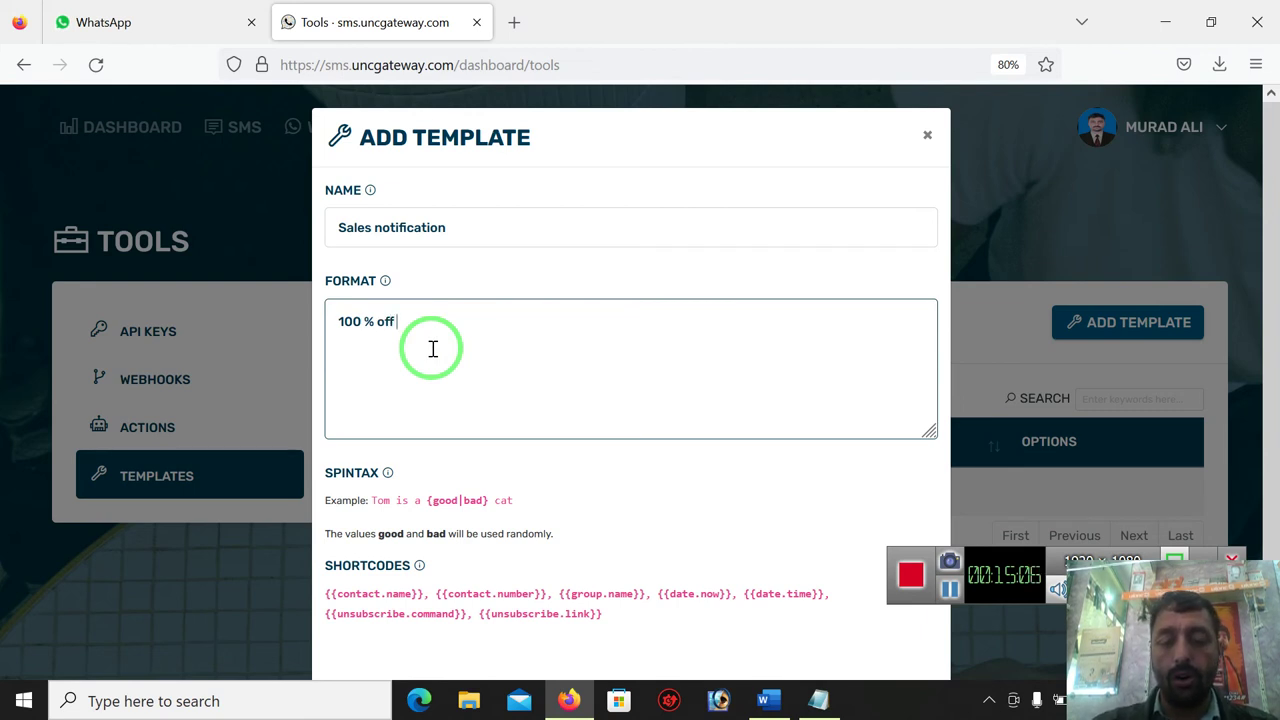
text( on the f)
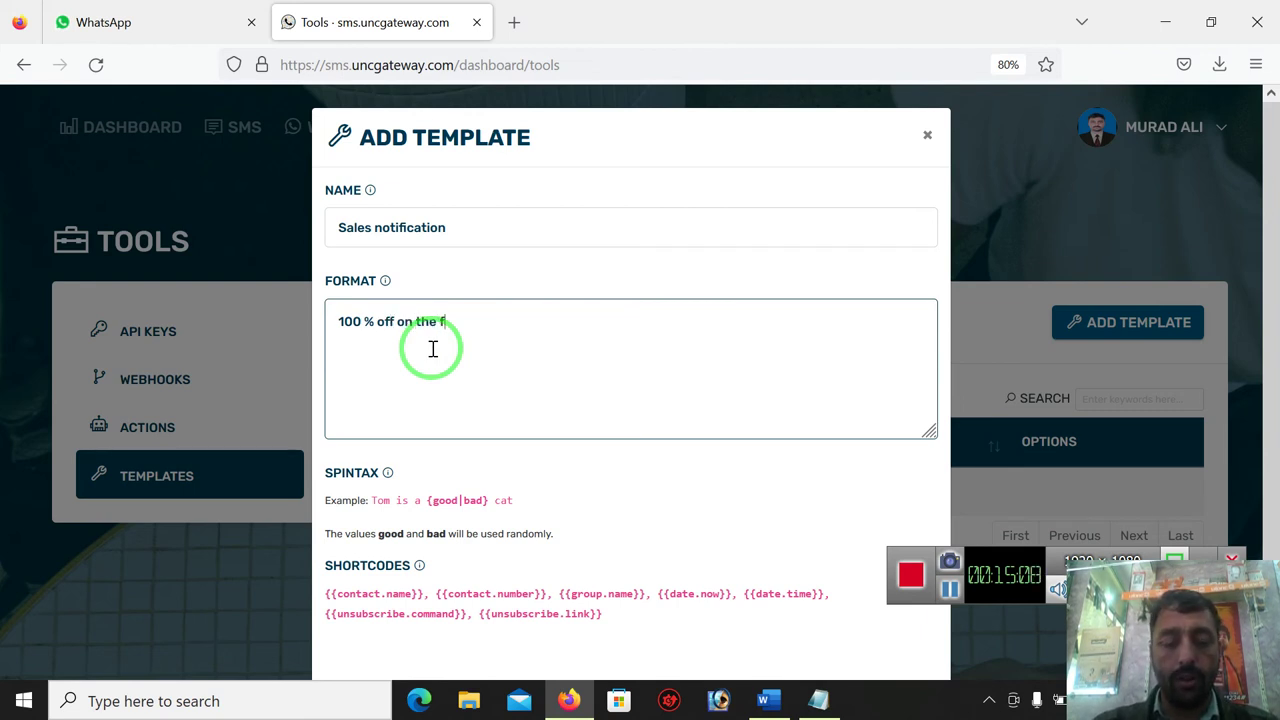
text(ollowing)
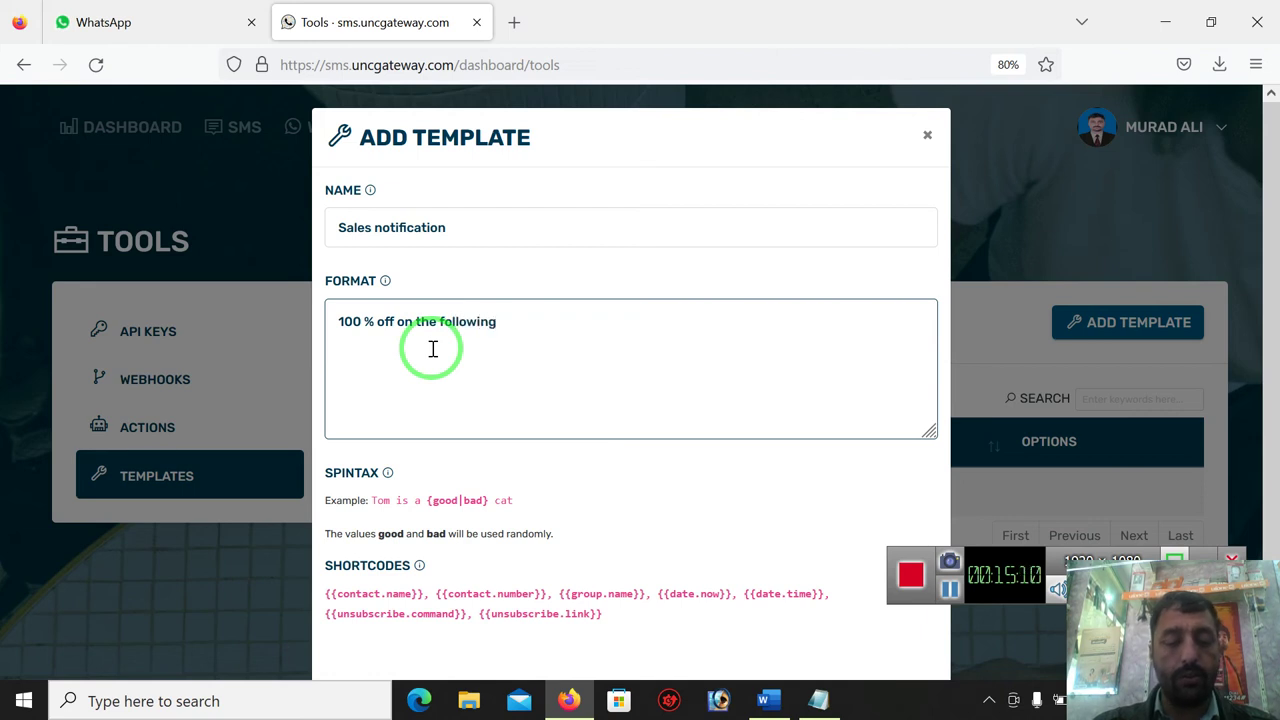
text( products)
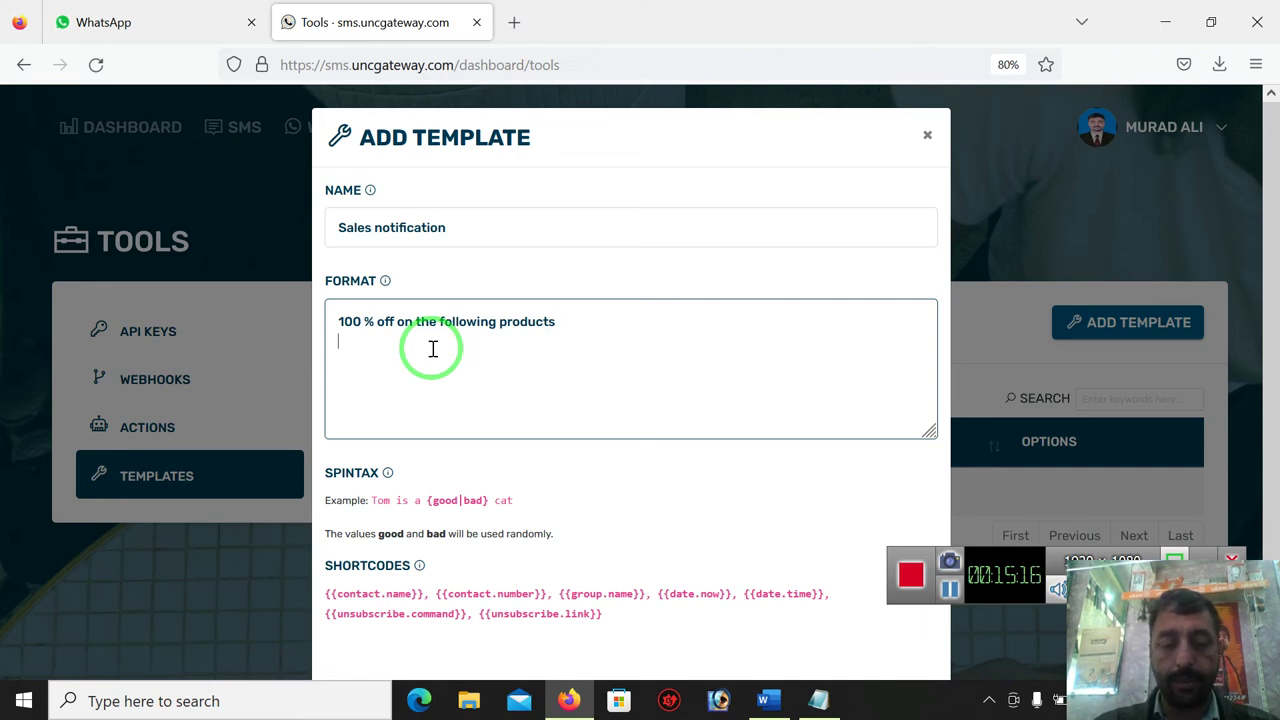
Step: Add placeholder lines 'kajdlkas', 'sadjalks', 'aksjdlaks', 'kjl' and 'lj;as' to the Format box
text(kajdlkas)
key(Return)
text(sadja)
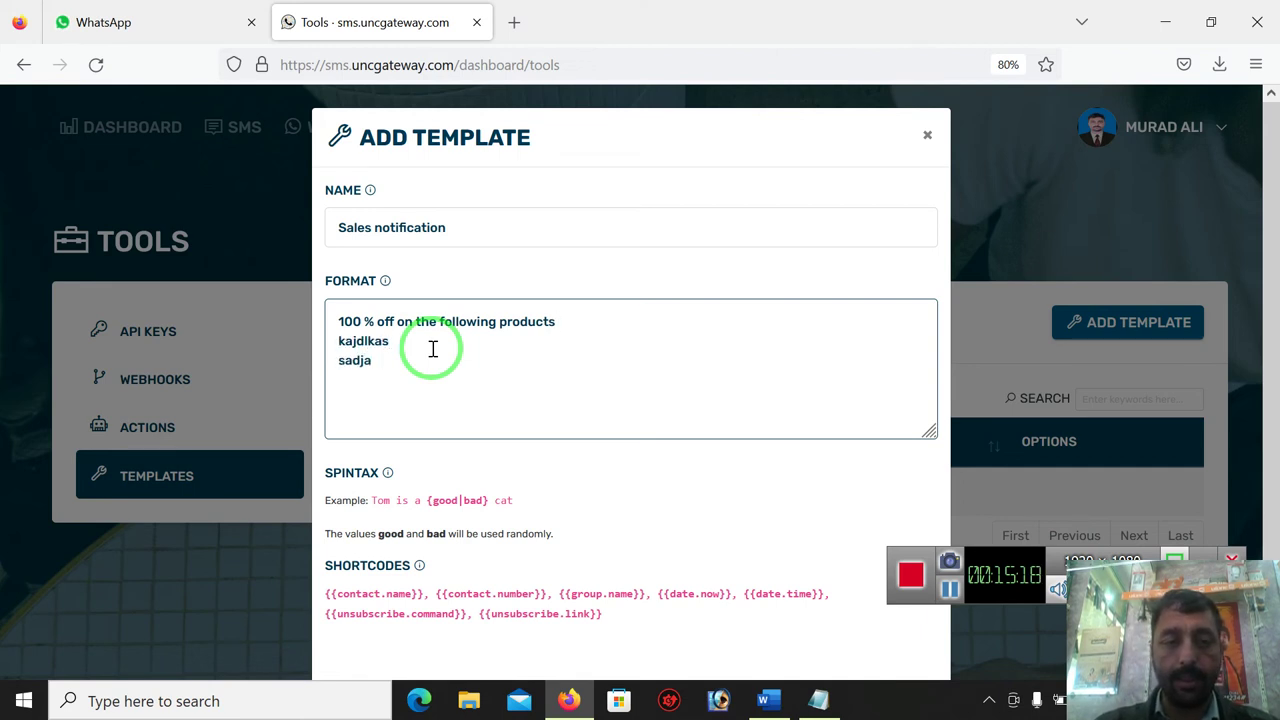
text(lks)
key(Return)
text(aksjdlaks)
key(Return)
text(kjl)
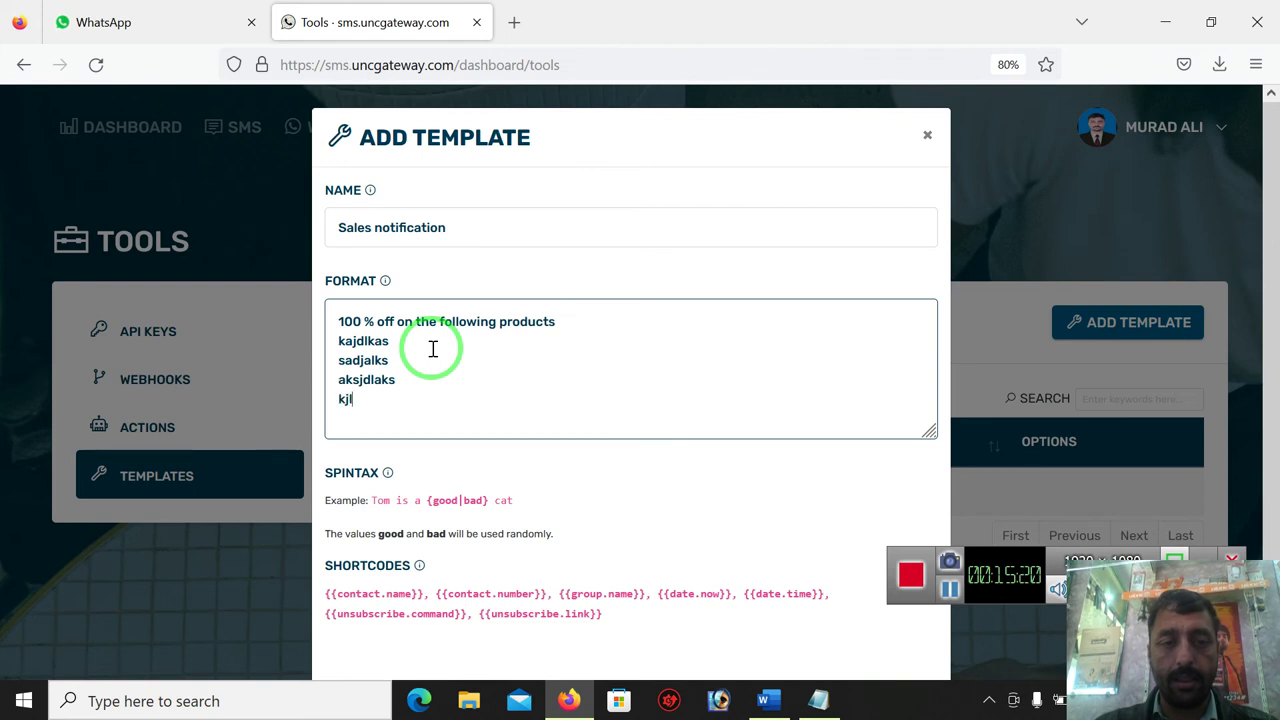
key(Return)
text(lj;as)
key(Return)
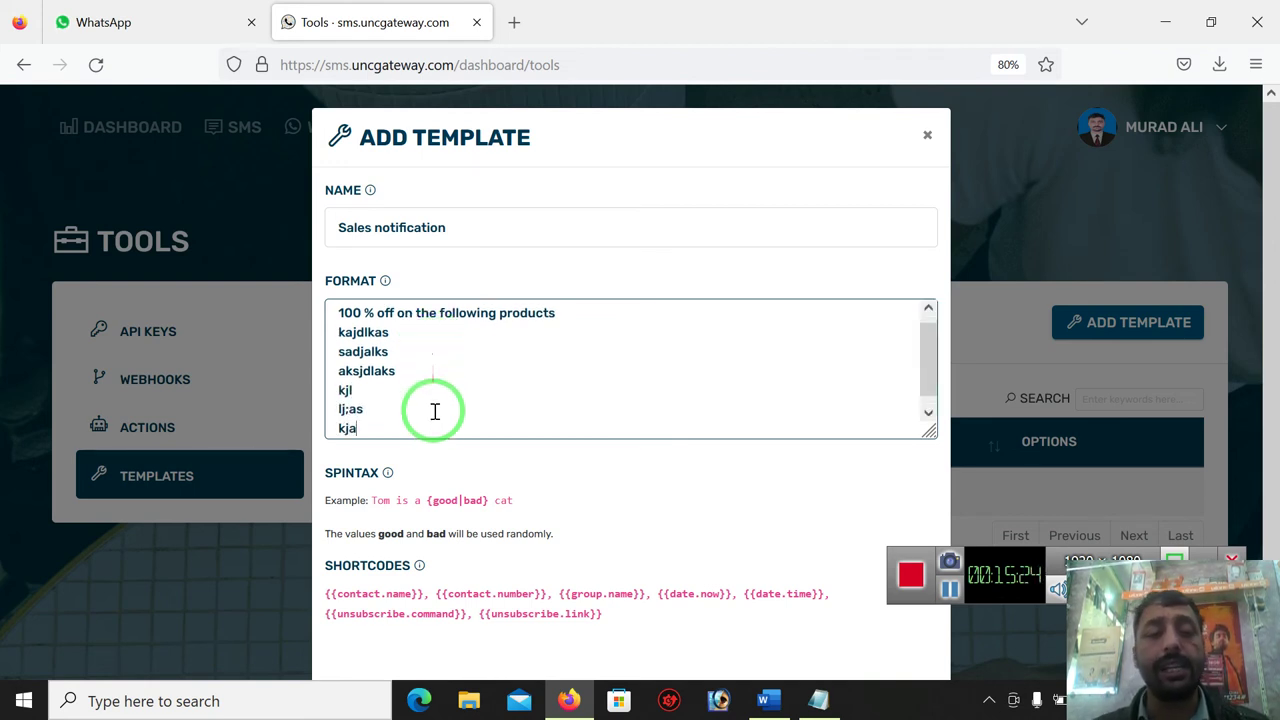
Step: Select and delete all the Format text, including the {{unsubscribe.link}} shortcode, leaving the box empty
drag(414, 424, 336, 246)
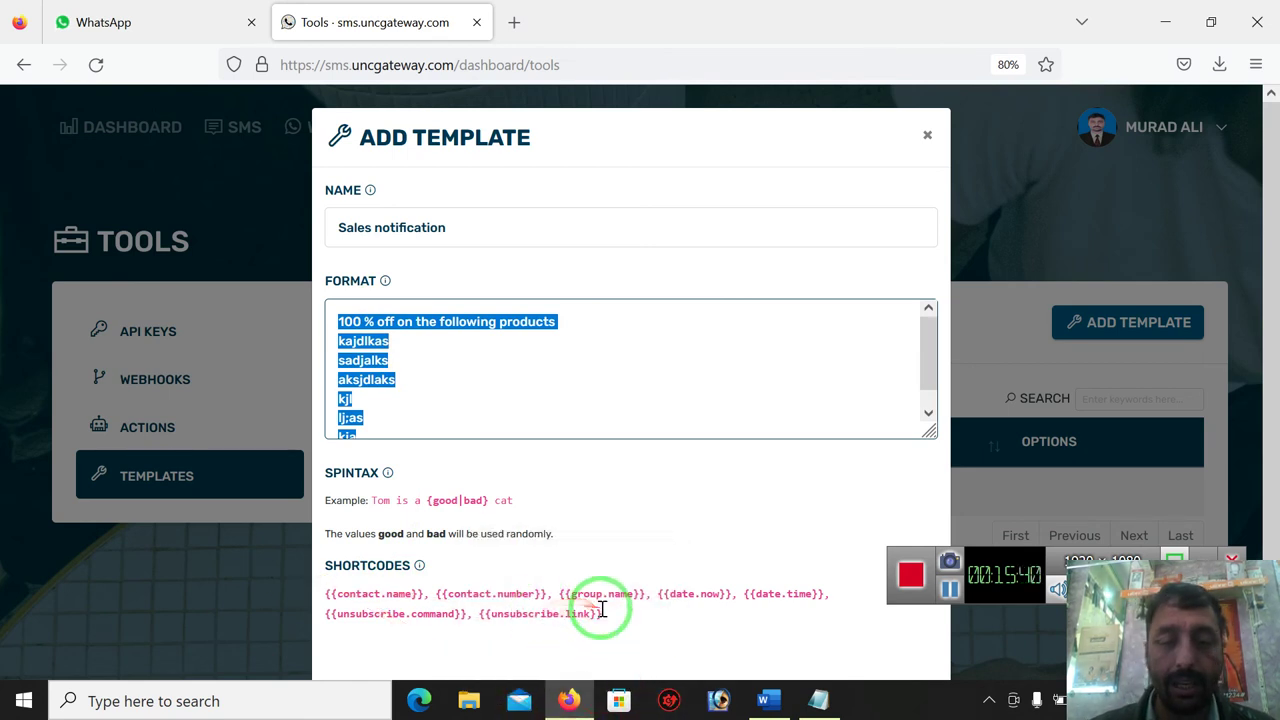
drag(603, 612, 481, 613)
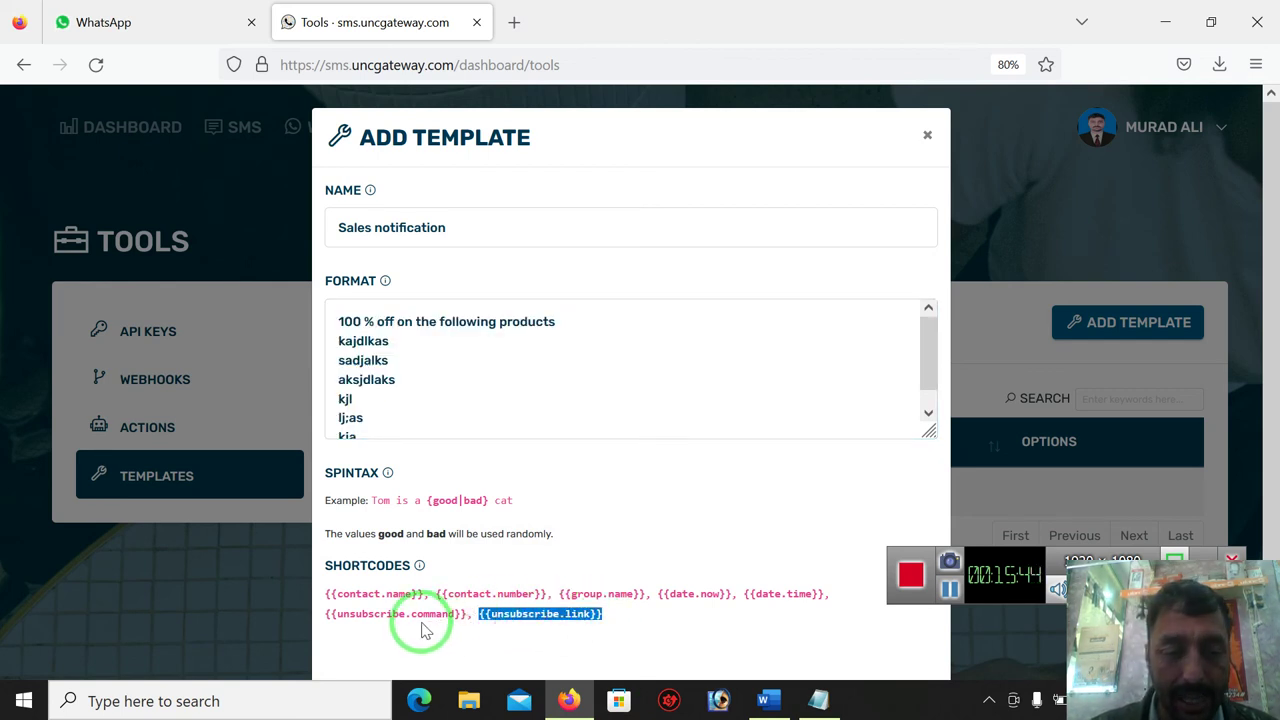
click(437, 638)
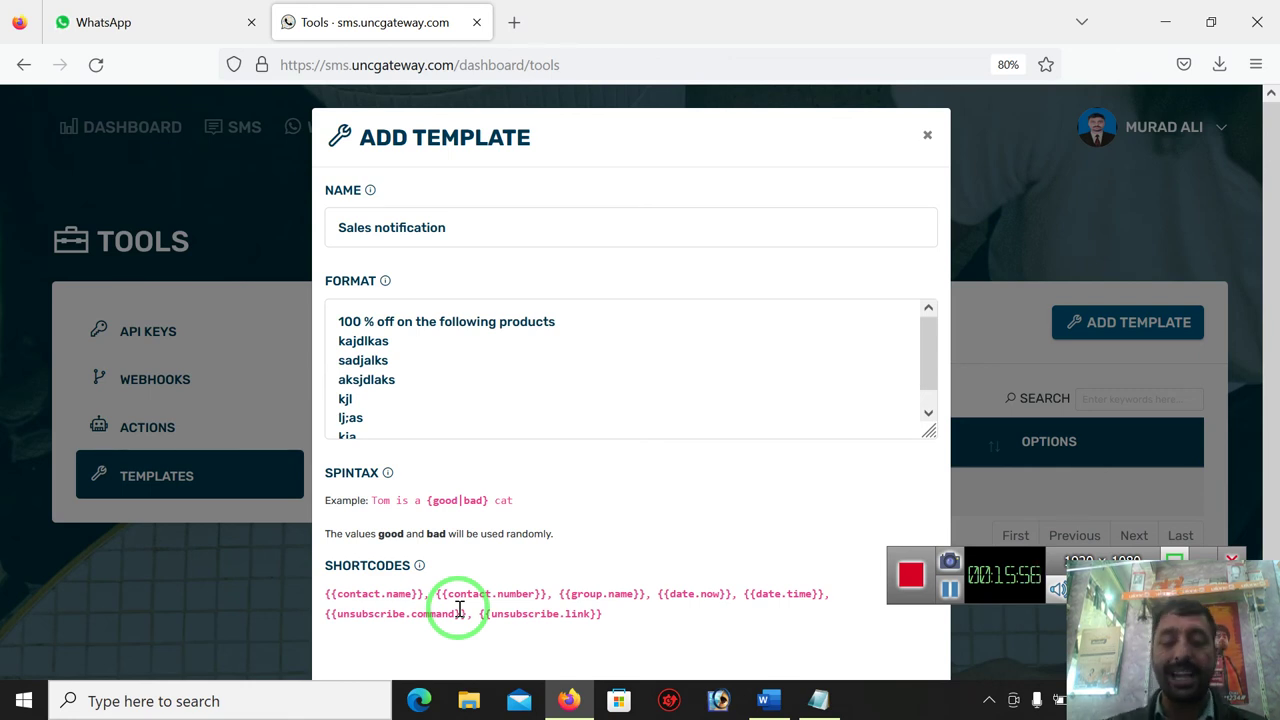
click(400, 426)
key(ctrl+a)
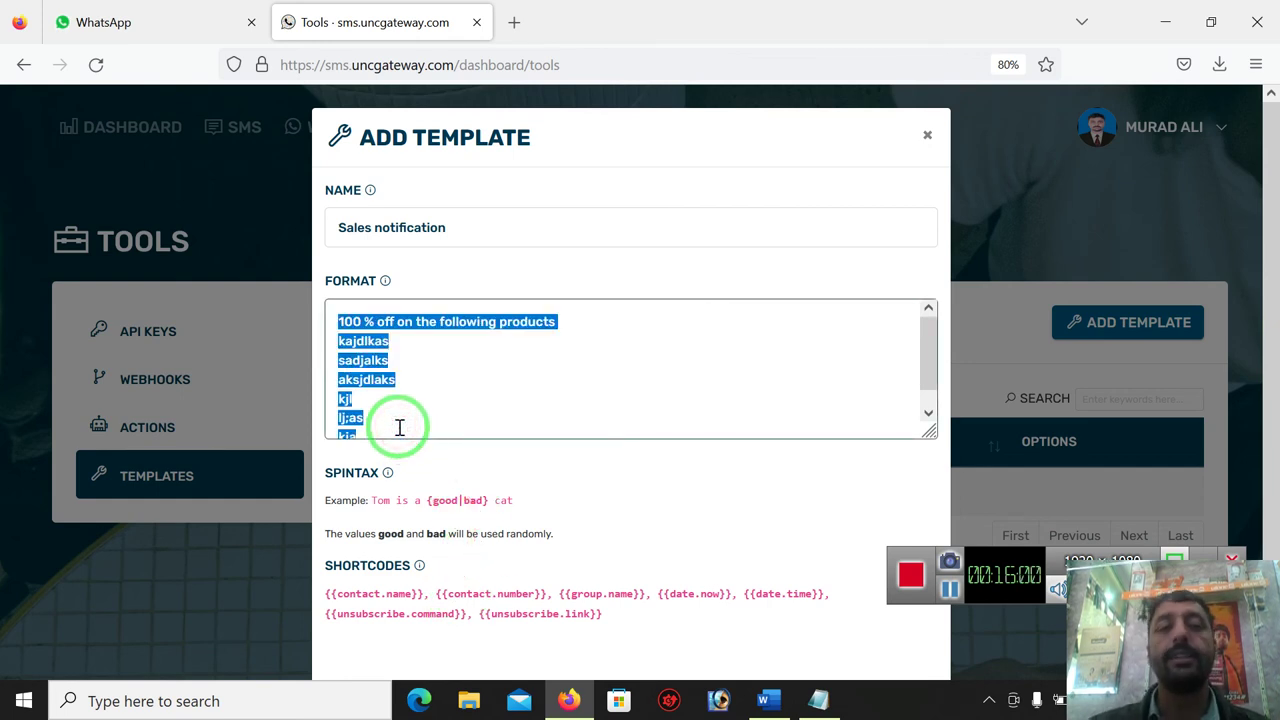
key(BackSpace)
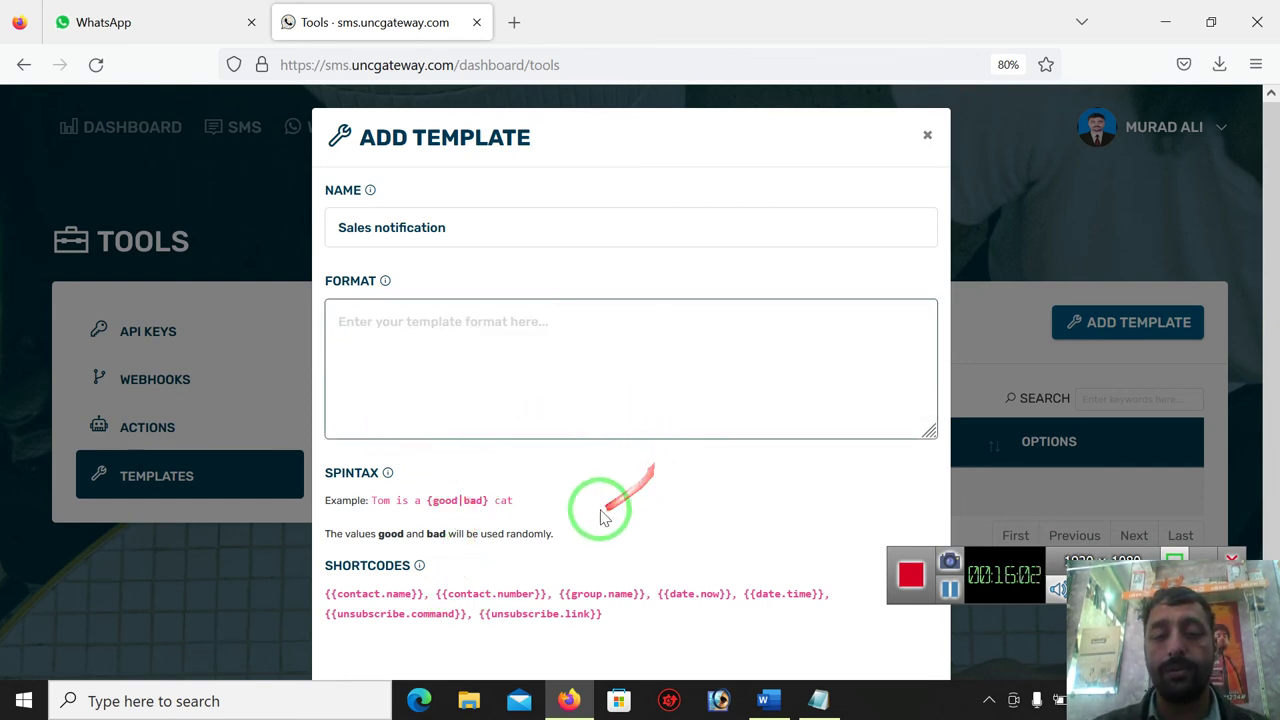
Step: Dismiss the Add Template form unsaved and bring the Notepad notes back in front
click(928, 136)
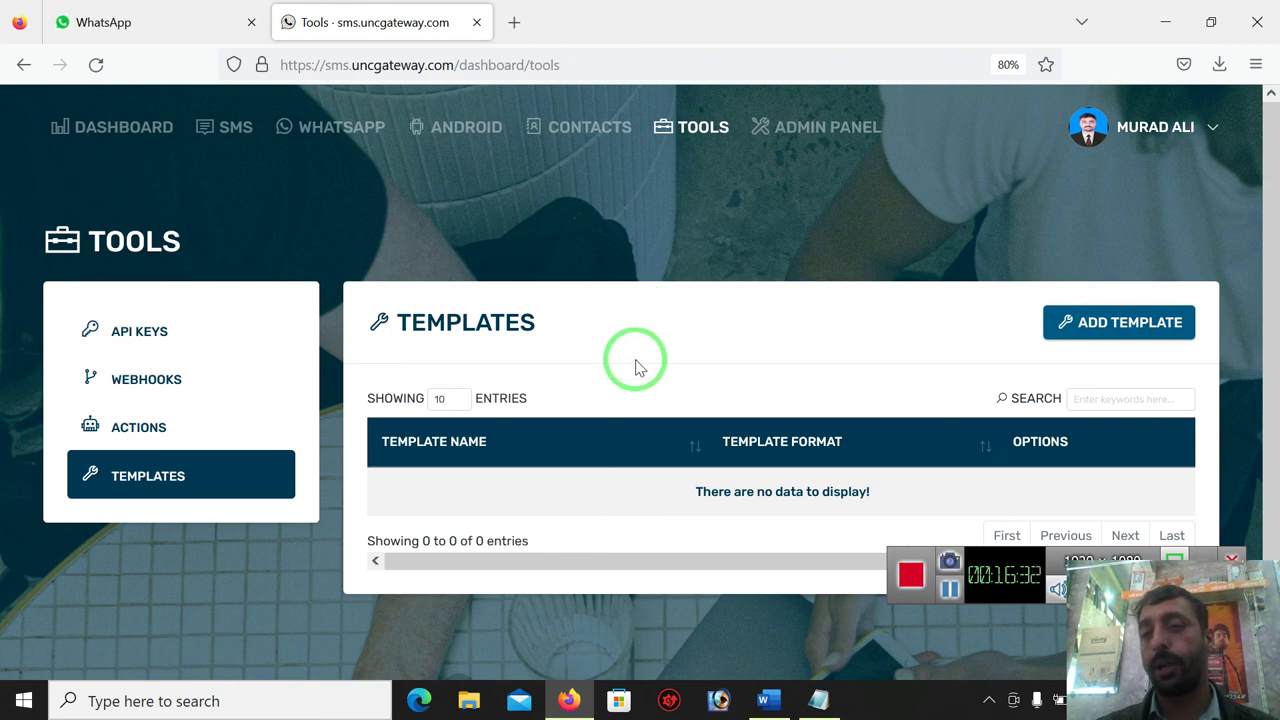
click(820, 699)
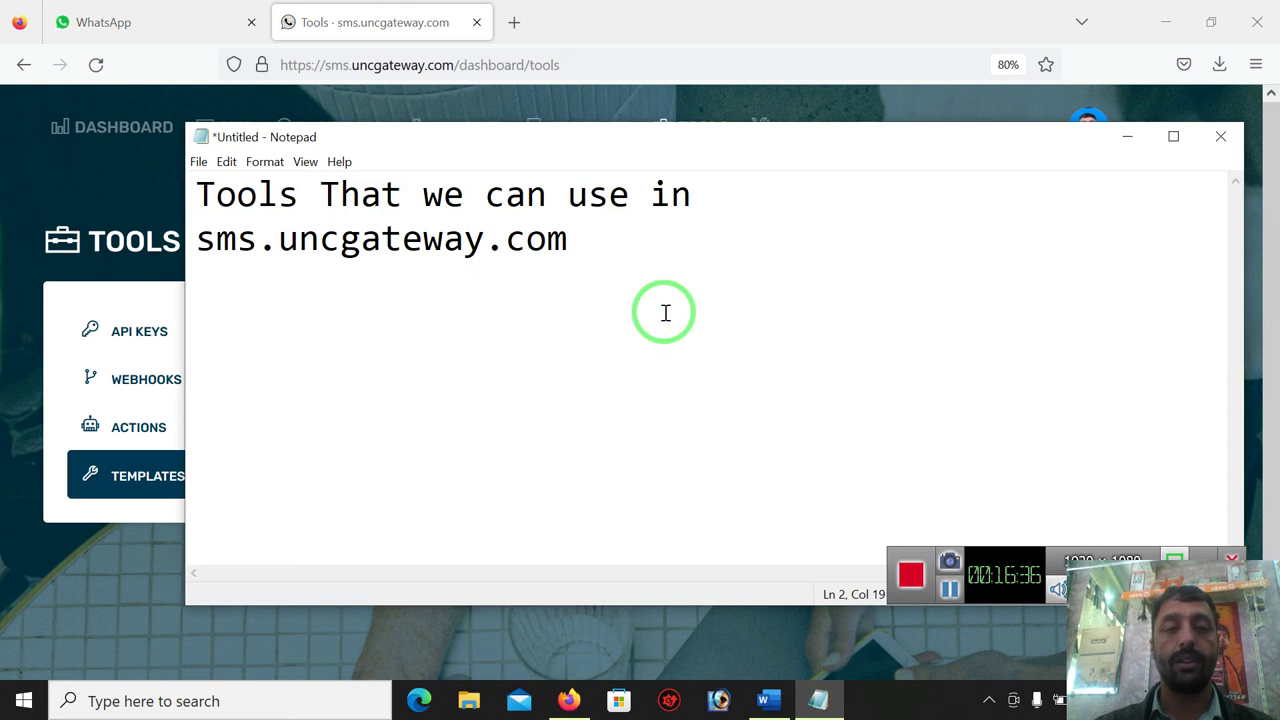
Step: Write '5:30 + GTM' on a new line under the Notepad heading, adding a line break after it
key(Return)
key(Return)
text(5)
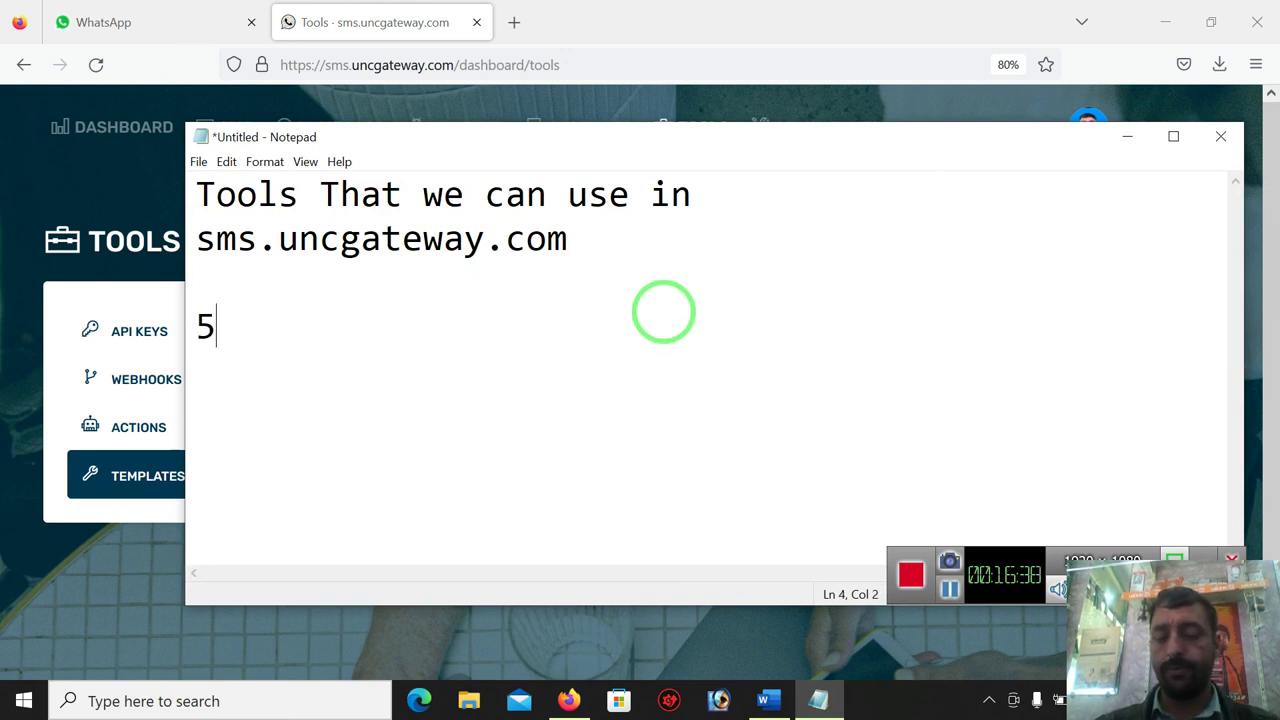
text(30)
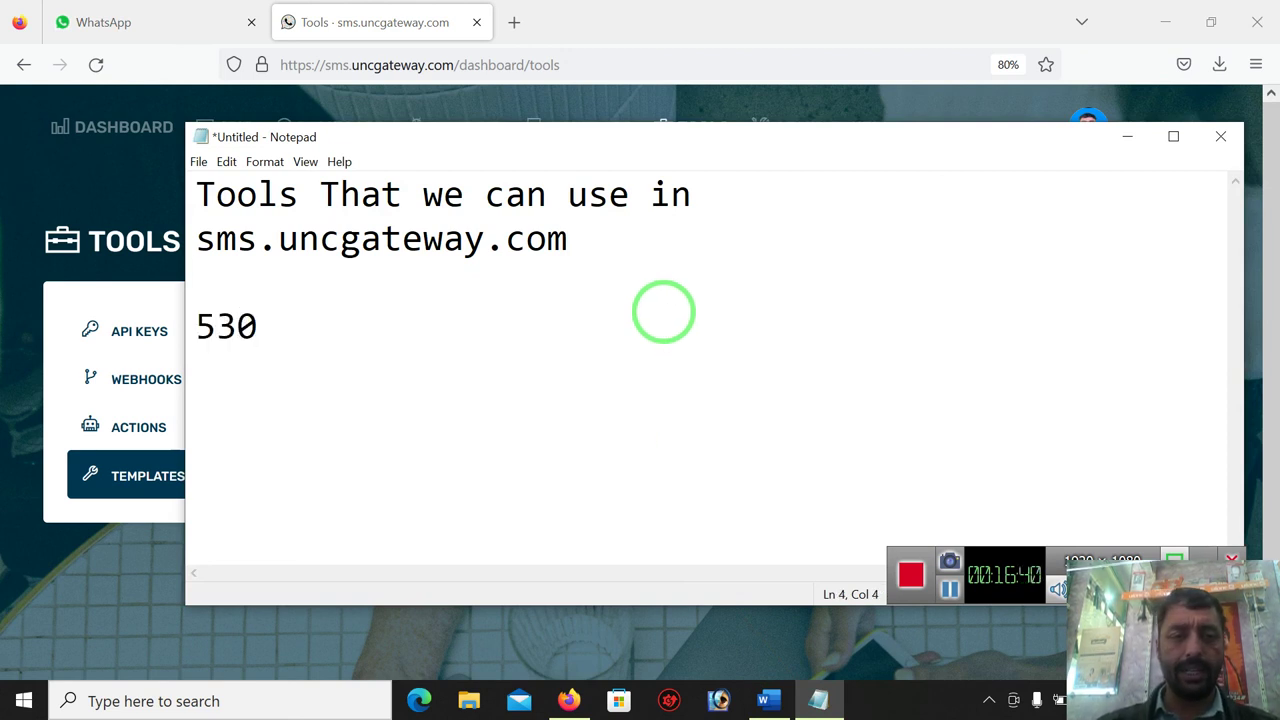
key(Left)
key(Left)
text(:)
key(Right)
key(Right)
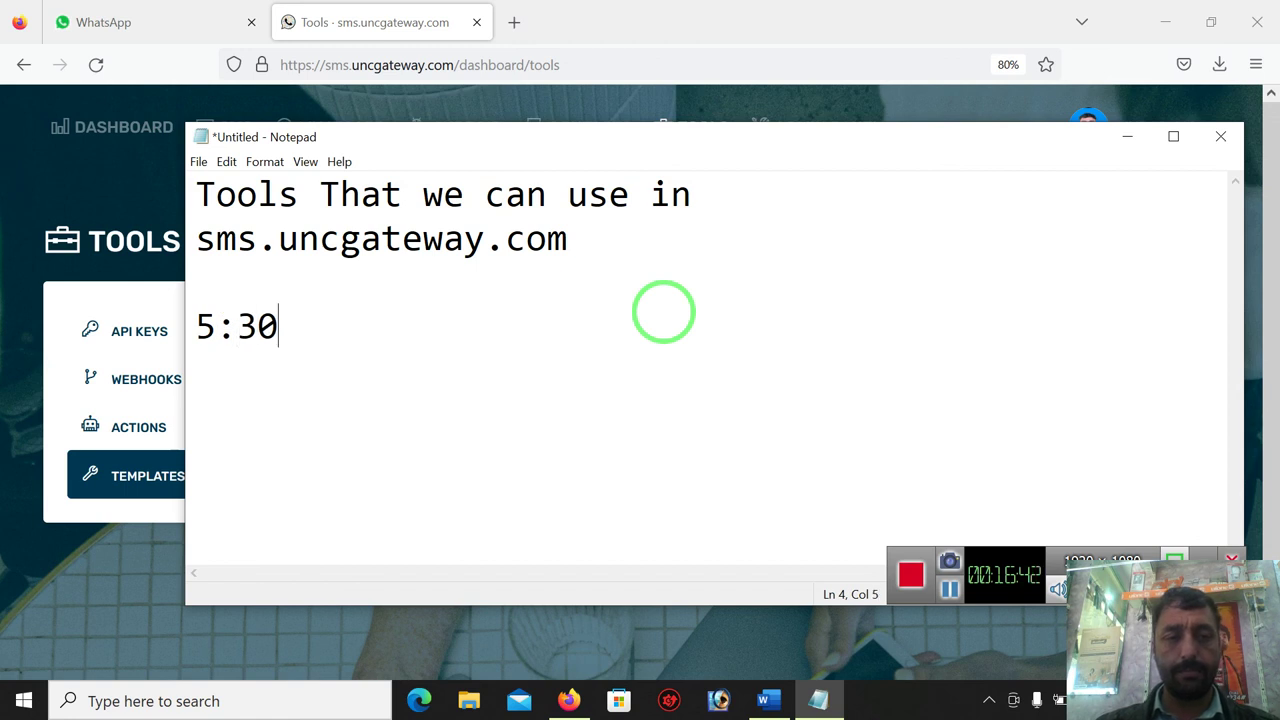
text(+ )
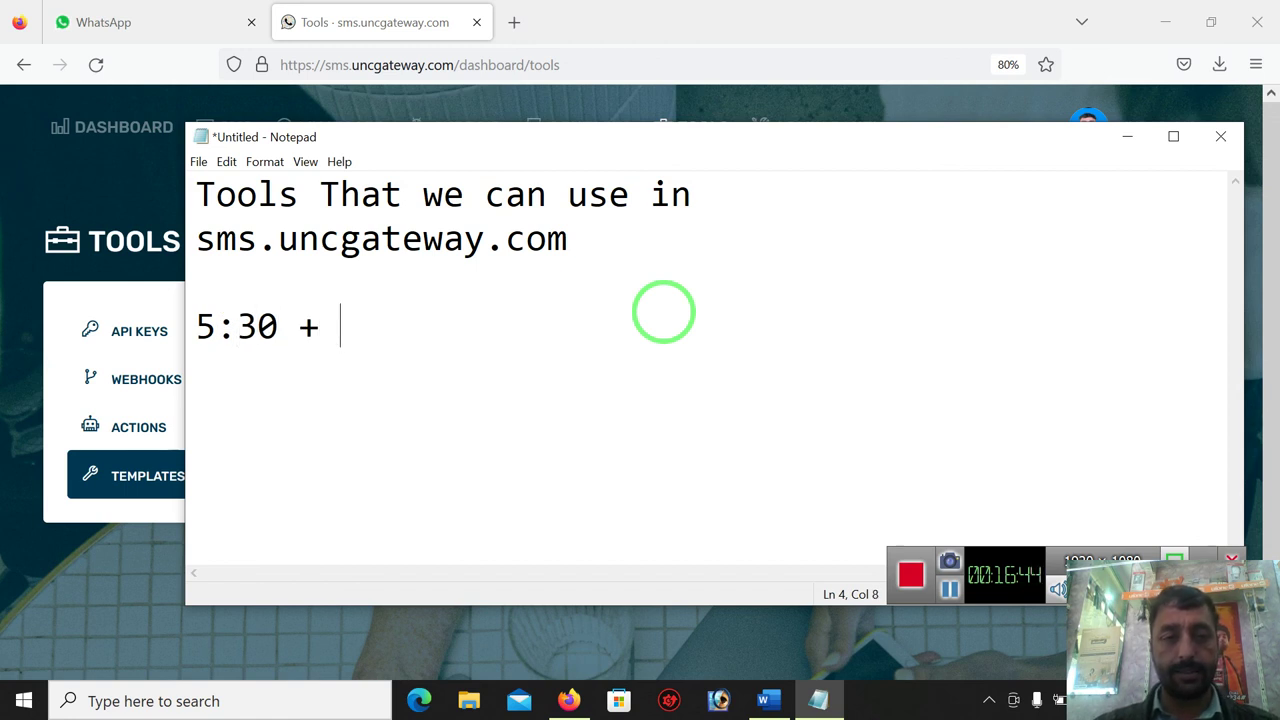
text(GT)
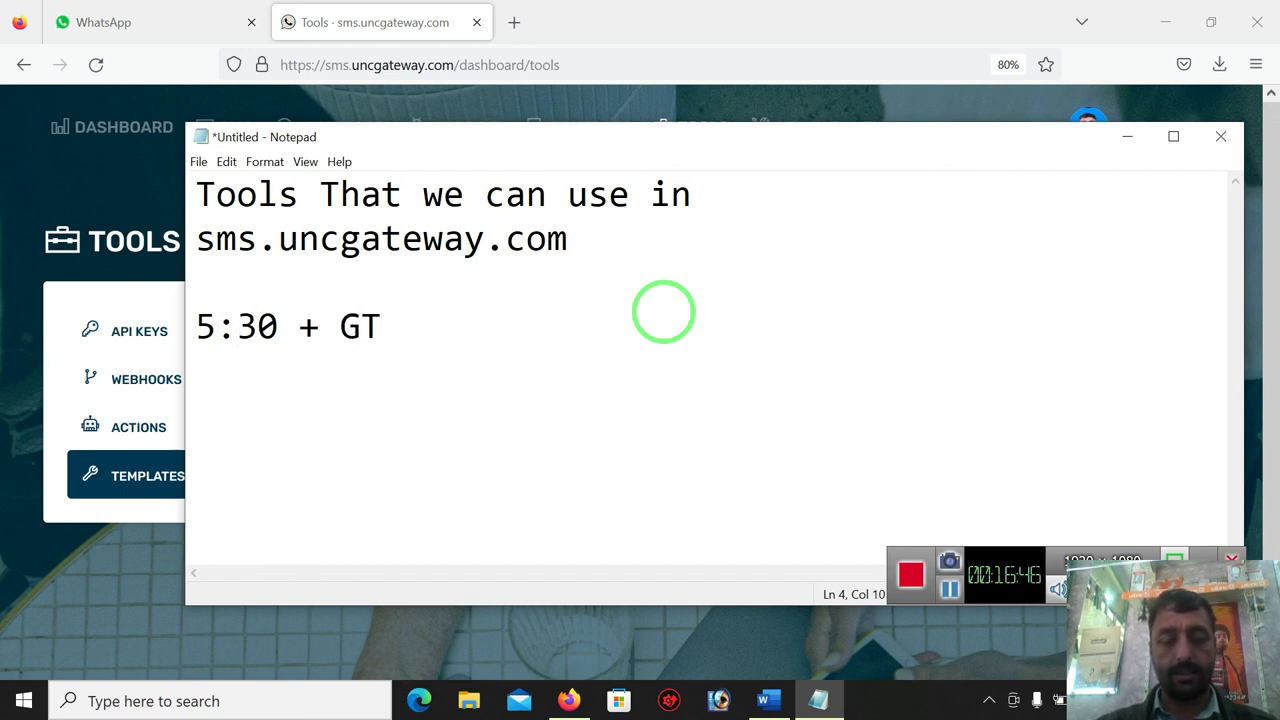
text(M)
key(ctrl+shift+Left)
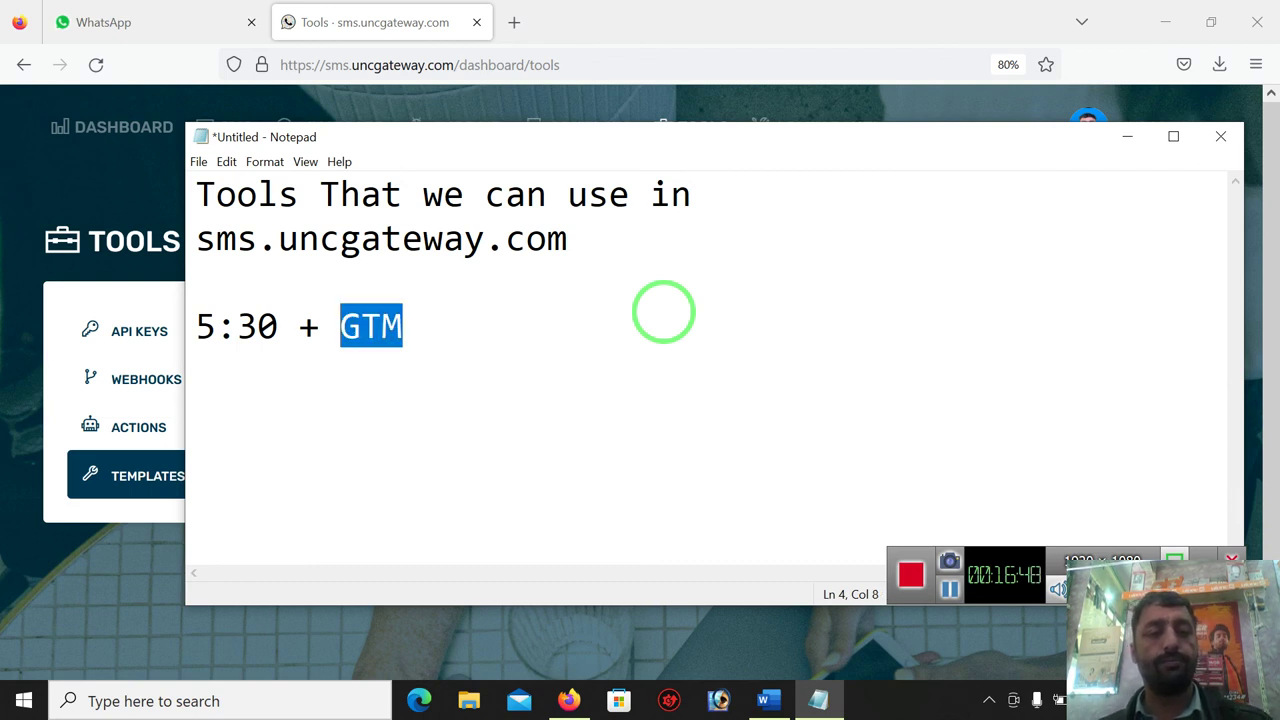
key(ctrl+shift+Left)
key(ctrl+shift+Left)
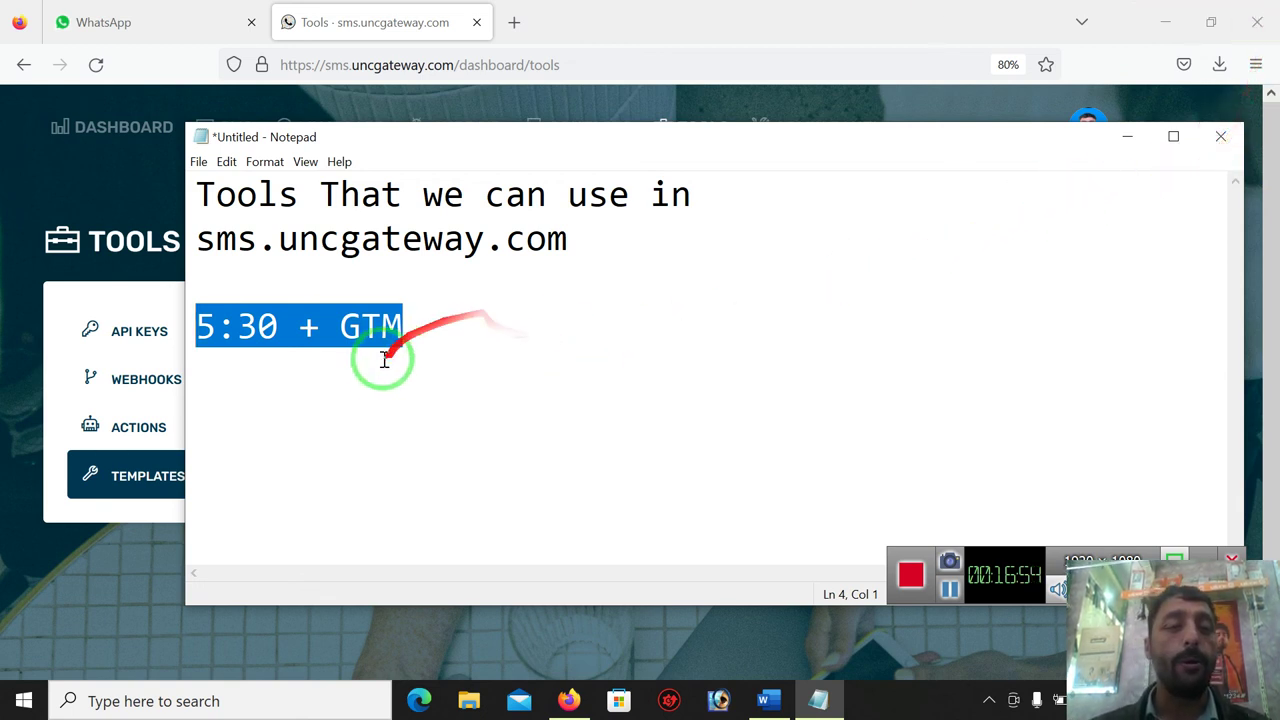
click(410, 324)
key(Return)
key(Return)
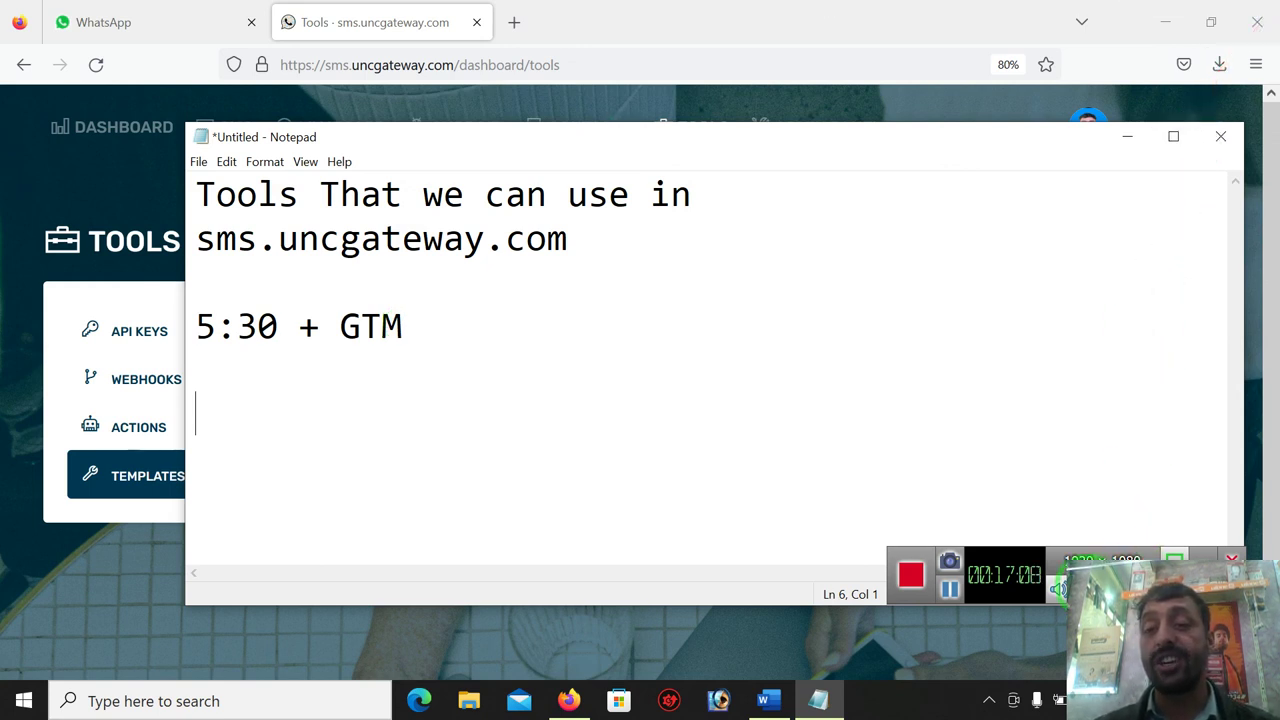
text(Te)
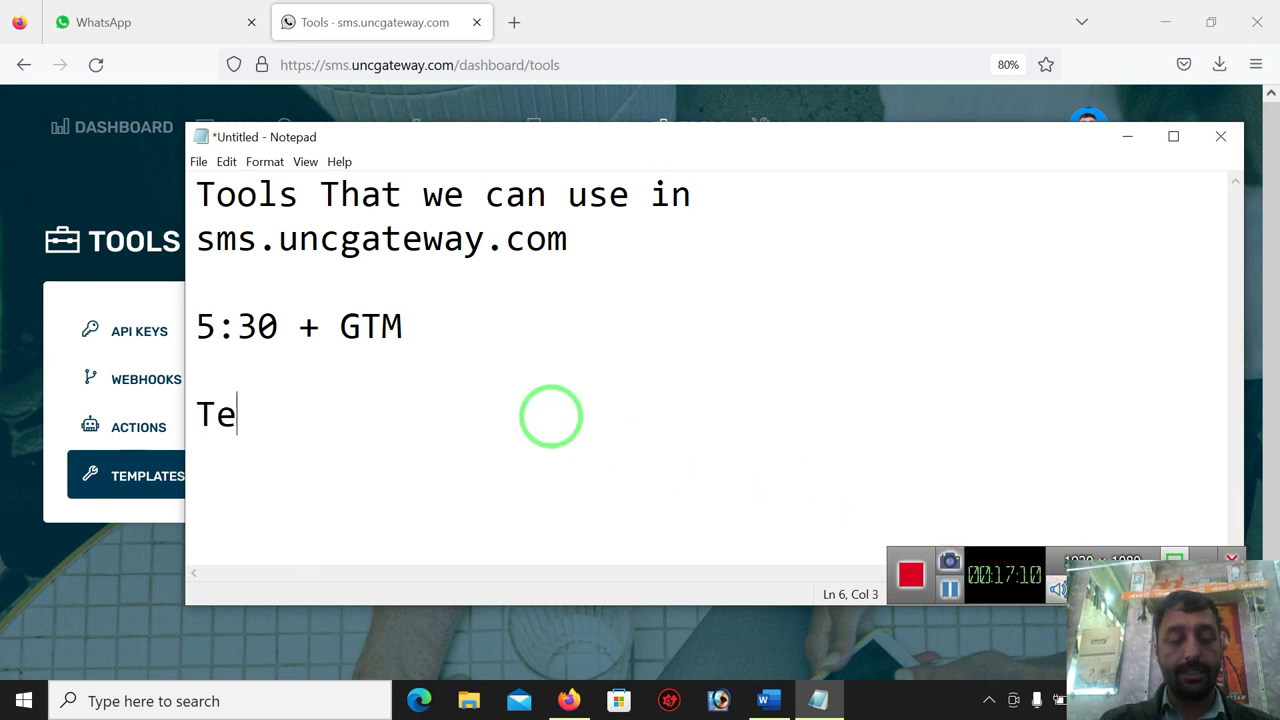
text(ach Island)
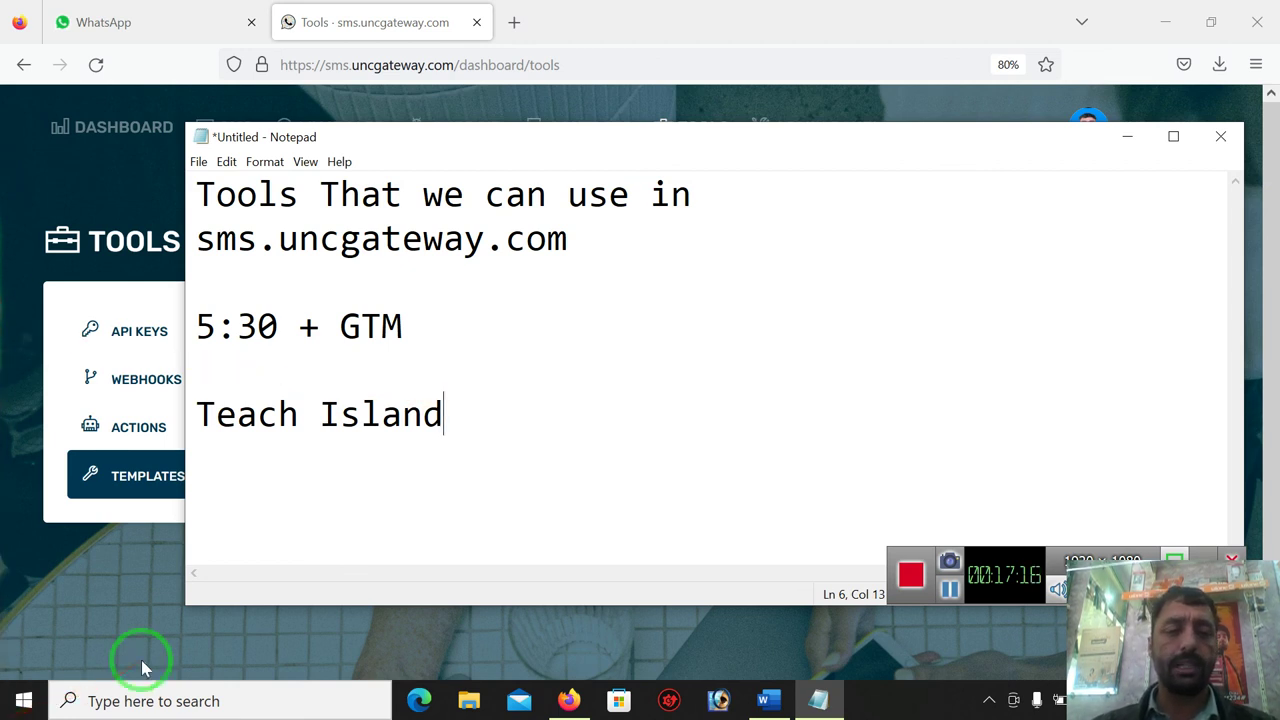
key(Left)
key(Left)
key(Left)
key(Left)
key(Left)
key(Left)
key(BackSpace)
key(Left)
key(Left)
key(Left)
key(Left)
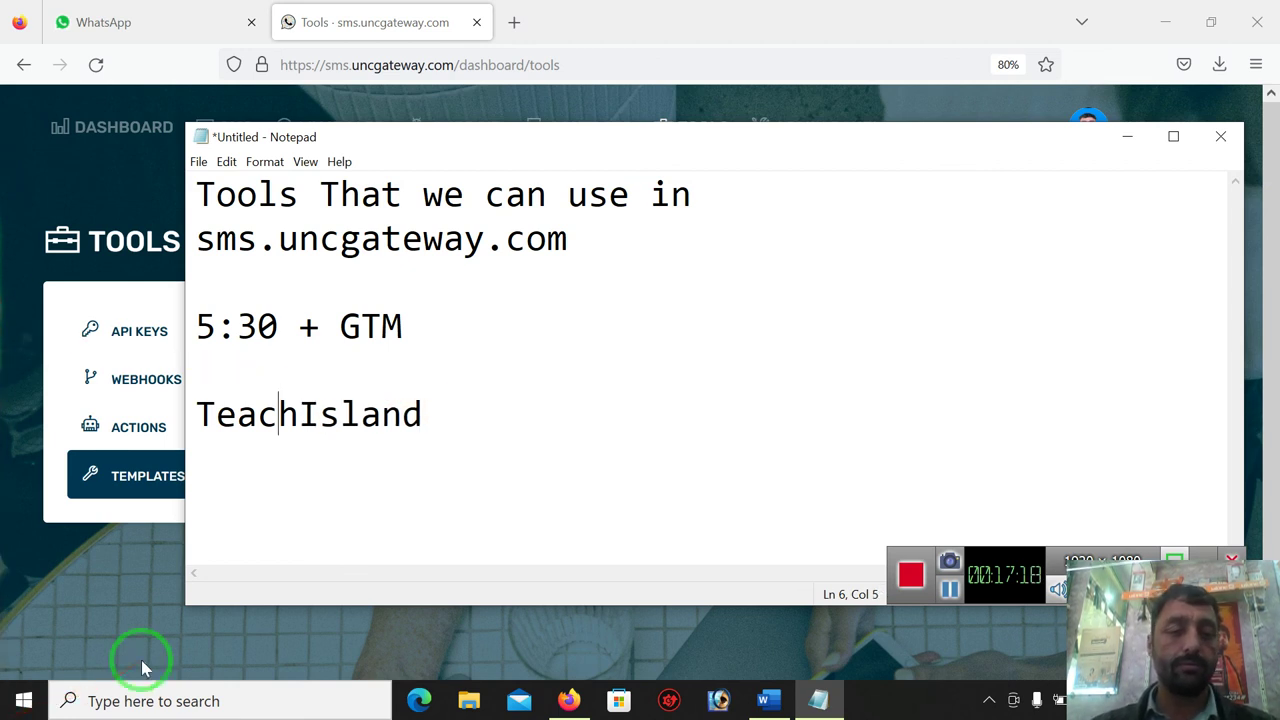
key(Left)
text(@)
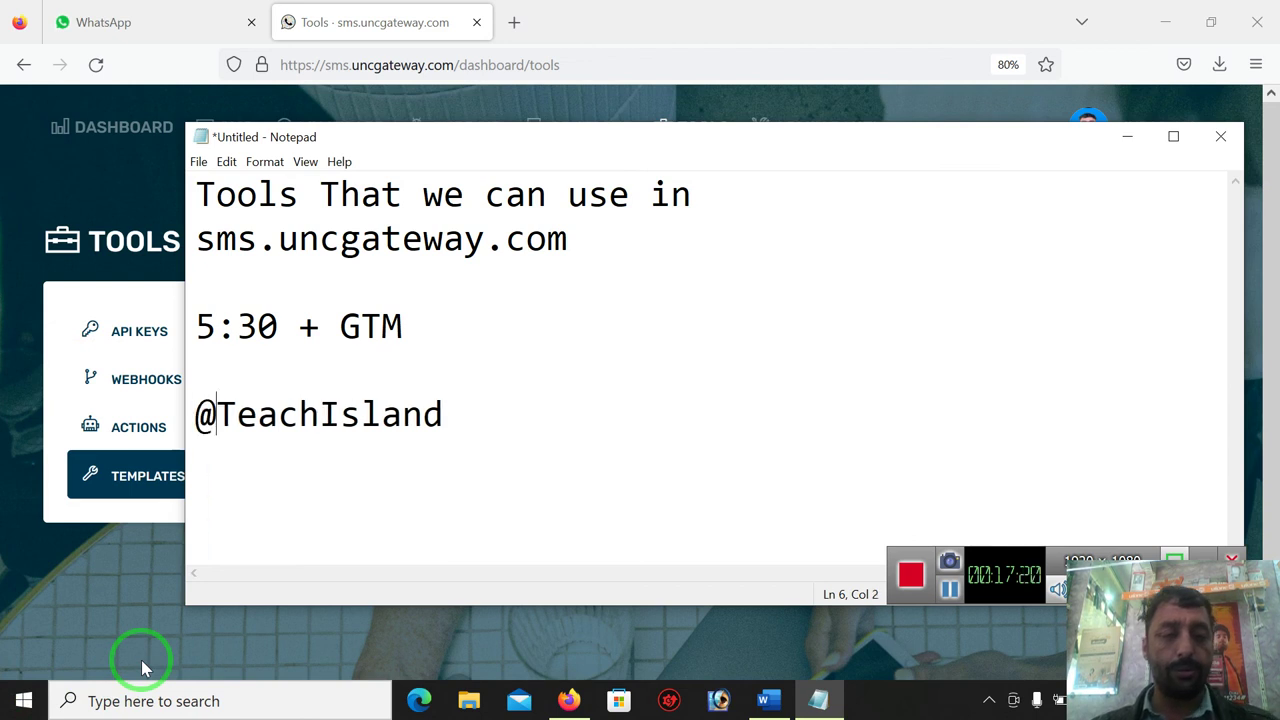
key(Right)
key(Right)
key(Right)
key(Right)
key(Right)
key(Right)
key(Right)
key(Right)
key(Right)
key(Right)
key(Right)
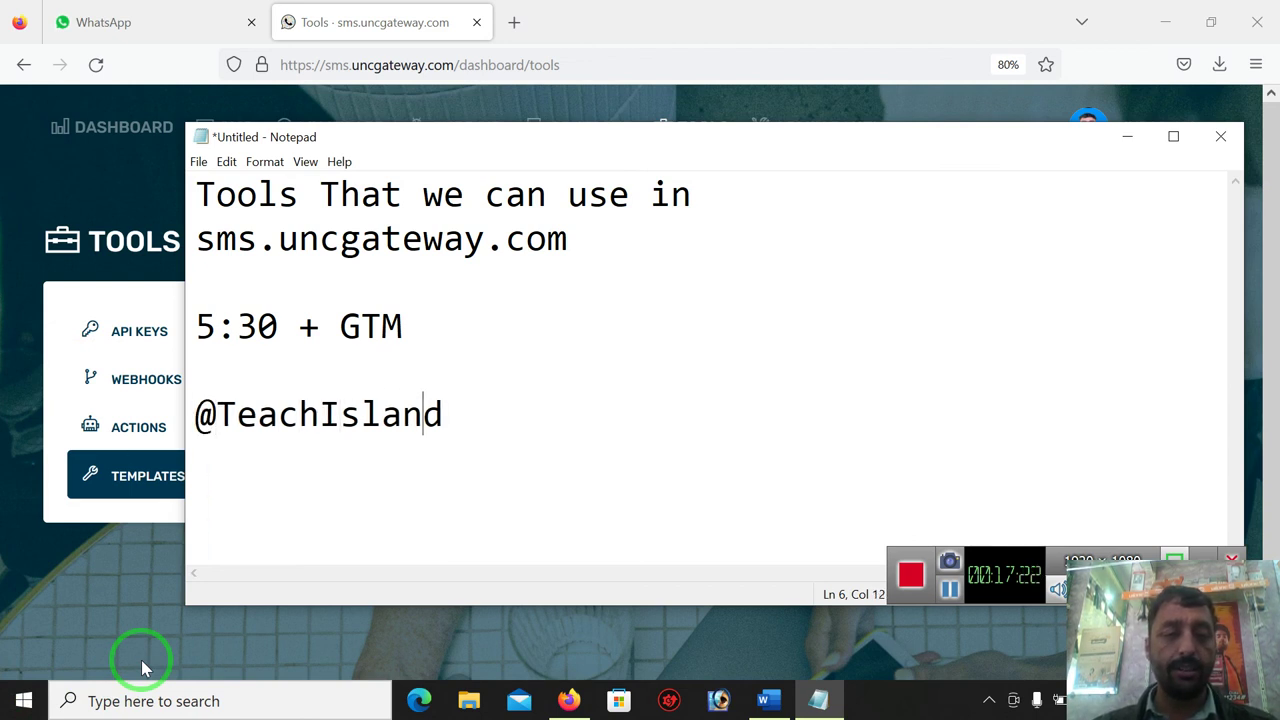
key(shift+Left)
key(shift+Left)
key(shift+Left)
key(shift+Left)
key(shift+Left)
key(shift+Left)
key(shift+Left)
key(shift+Left)
key(shift+Left)
key(shift+Left)
key(shift+Left)
key(shift+Left)
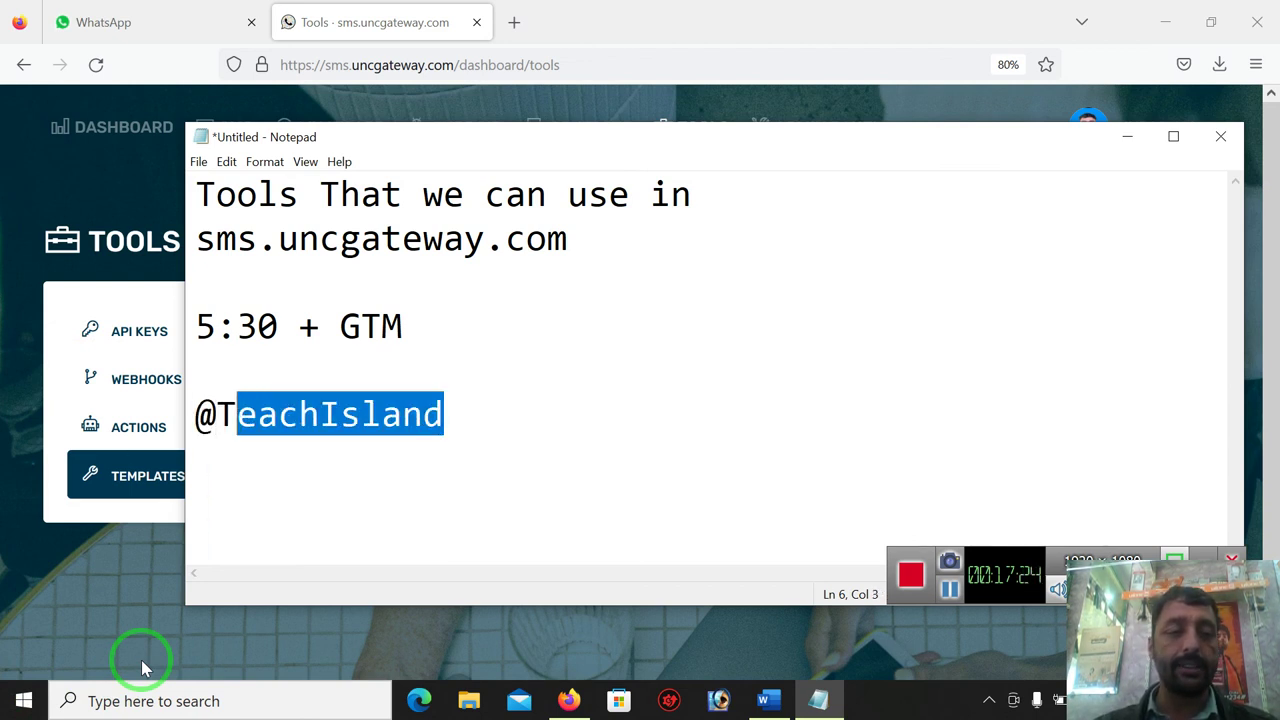